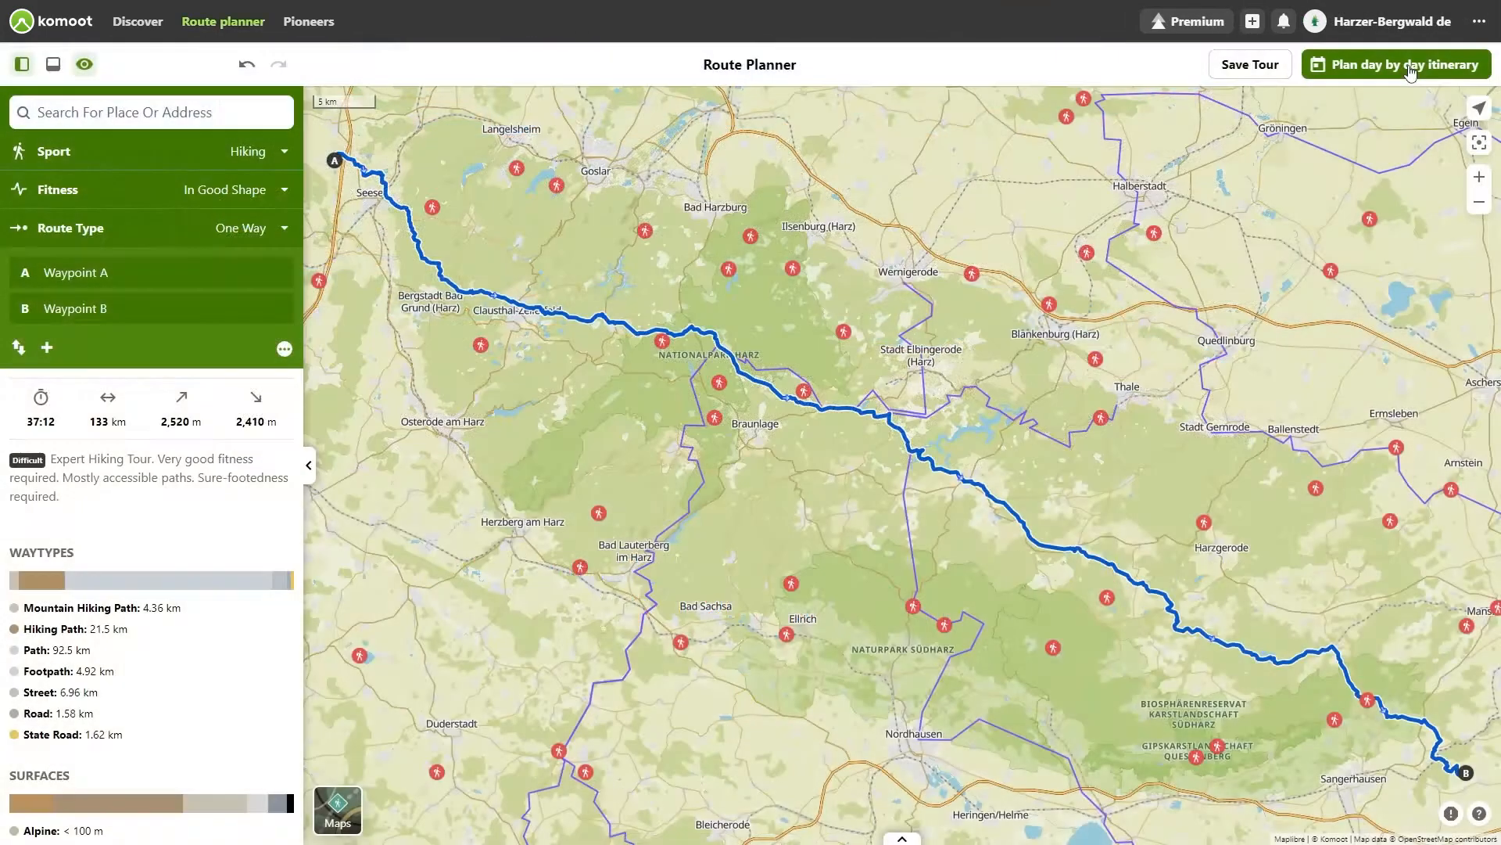
left_click(1410, 71)
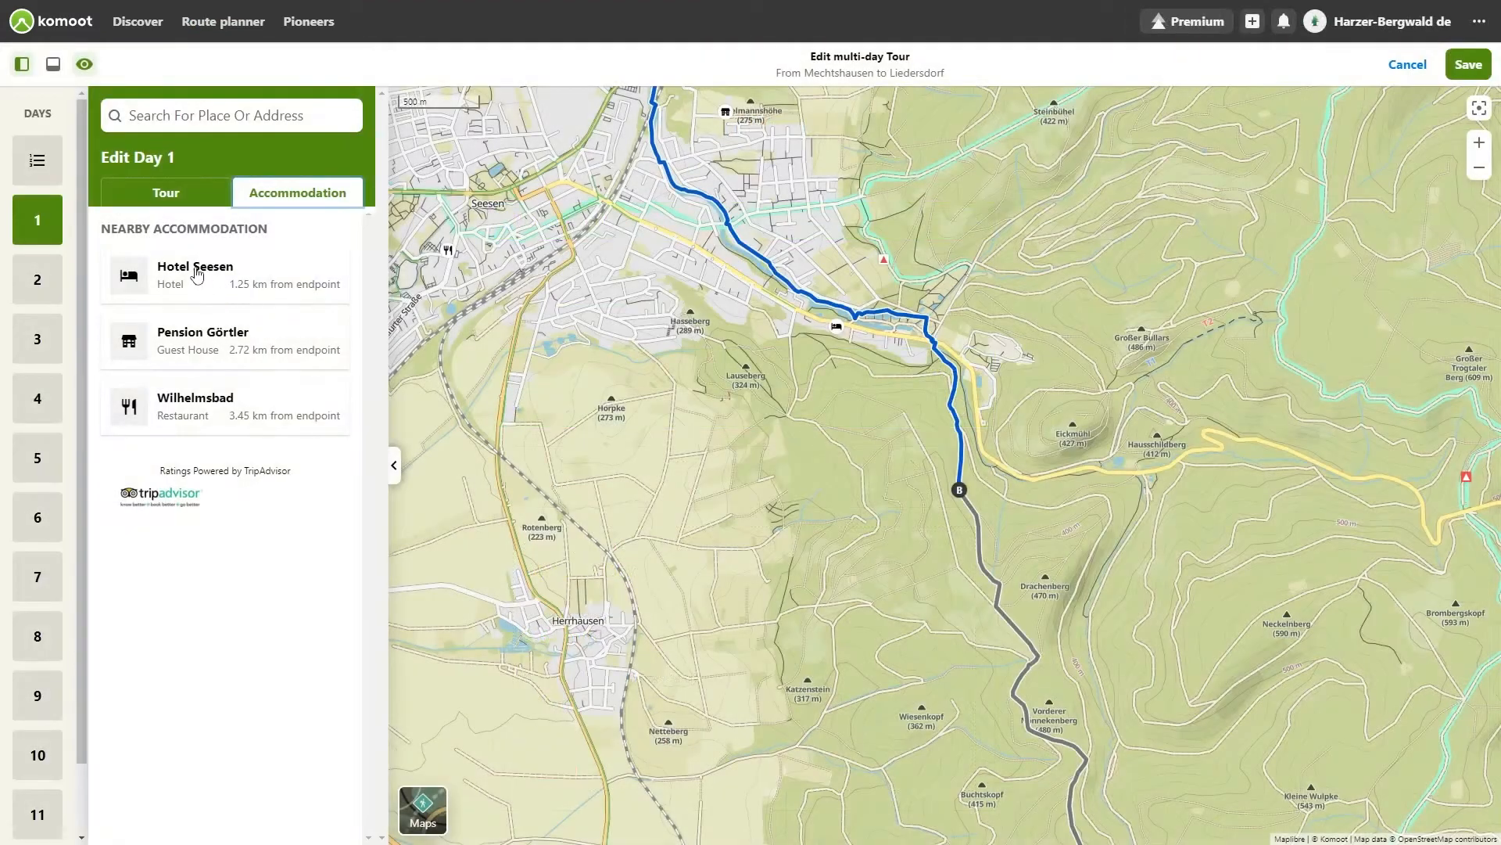
left_click(197, 272)
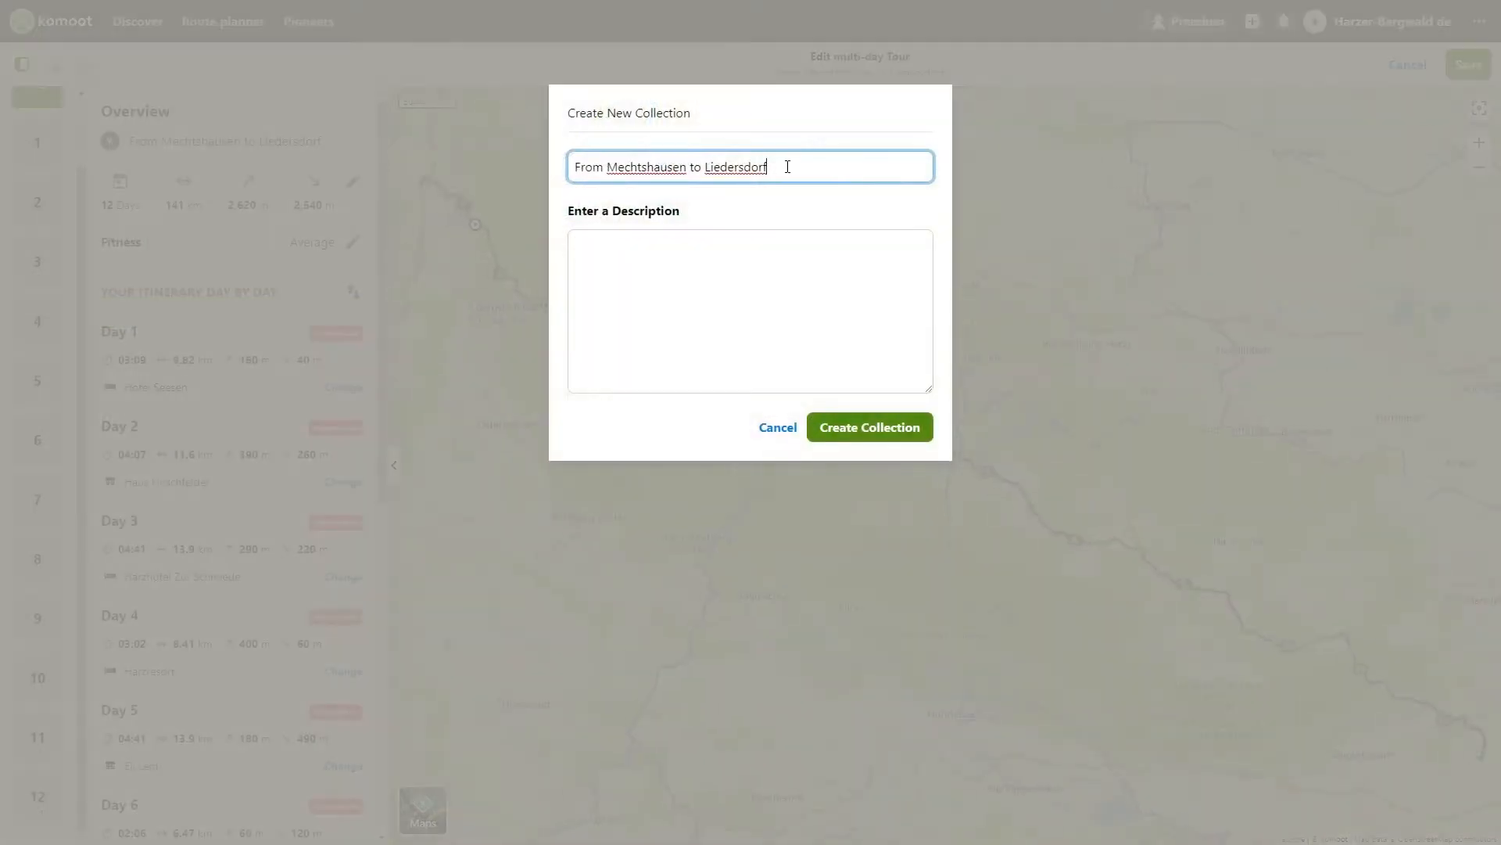
key("BackSpace")
key("BackSpace")
key("BackSpace")
key("BackSpace")
key("BackSpace")
key("BackSpace")
key("BackSpace")
key("BackSpace")
key("BackSpace")
key("BackSpace")
key("BackSpace")
key("BackSpace")
key("BackSpace")
key("BackSpace")
key("BackSpace")
key("BackSpace")
key("BackSpace")
key("BackSpace")
key("BackSpace")
key("BackSpace")
type("Multi-day Tour Tutorial")
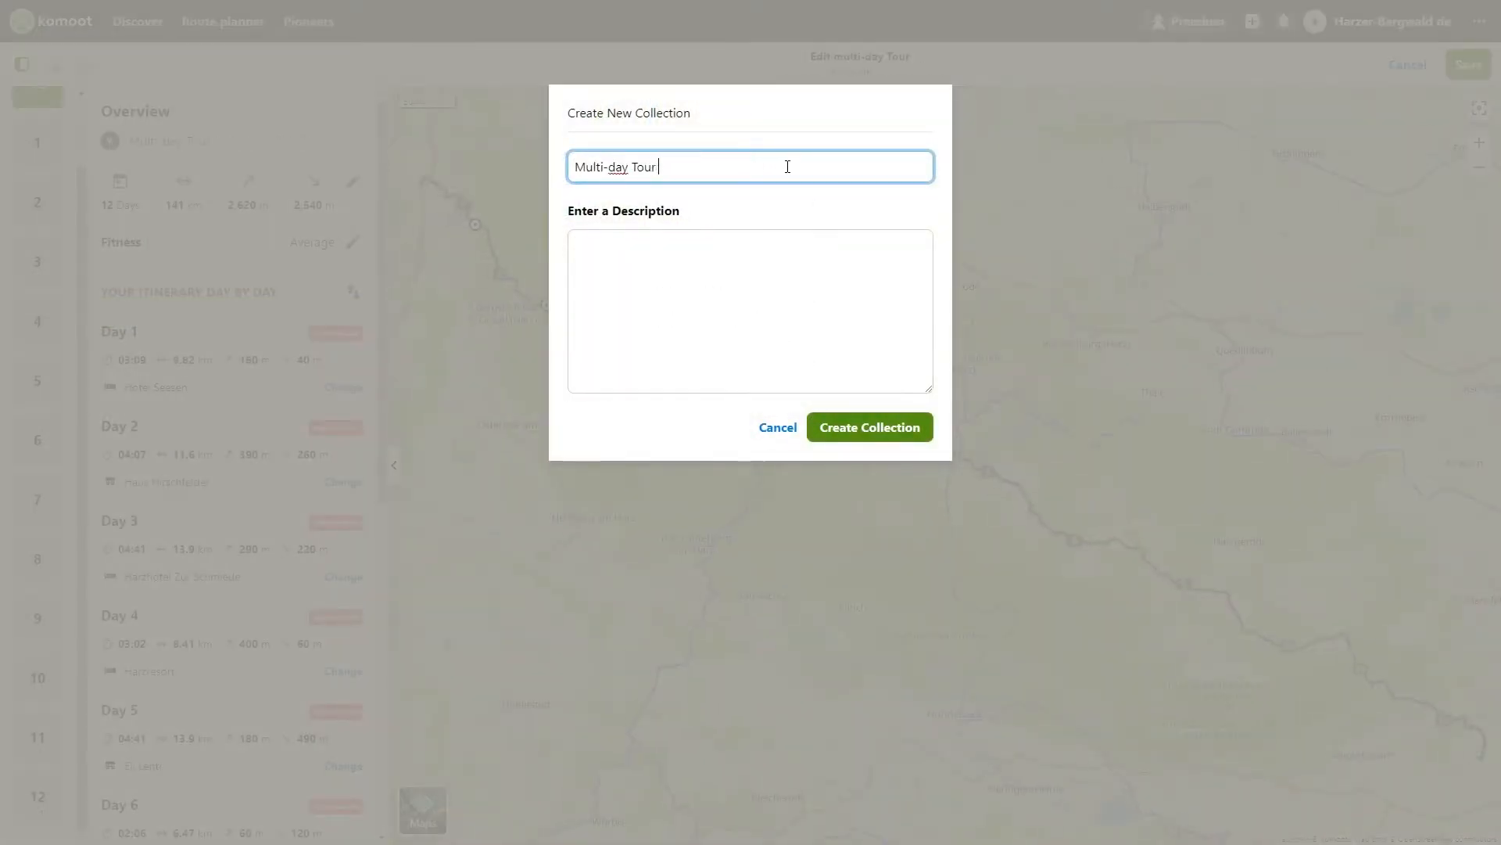
left_click(680, 251)
type("Multi-day Tour Tutorial")
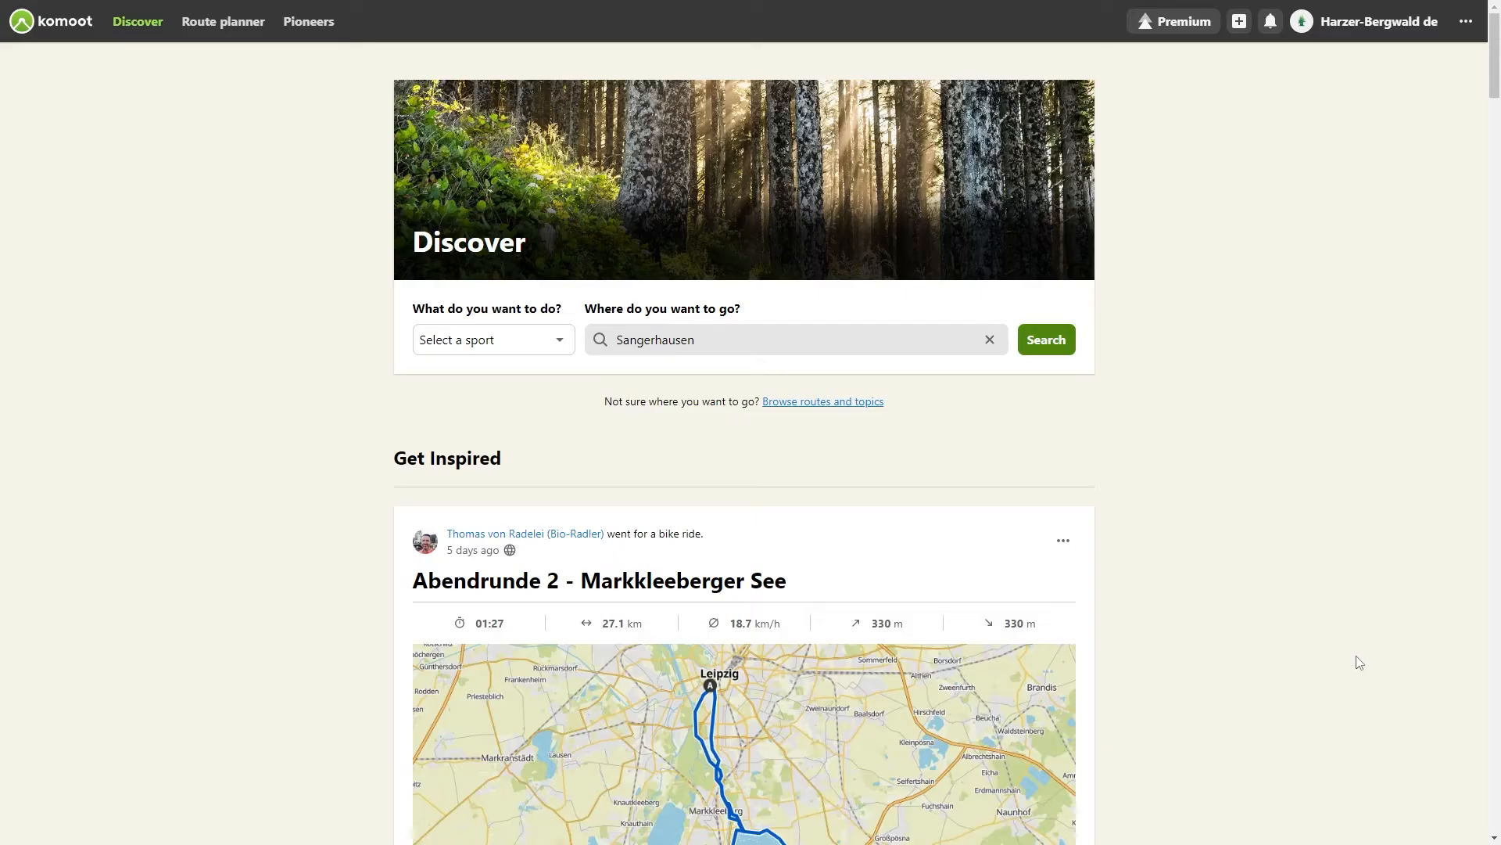
Step: Plan a hiking route with a start point near Seesen and a destination near Sangerhausen
left_click(222, 23)
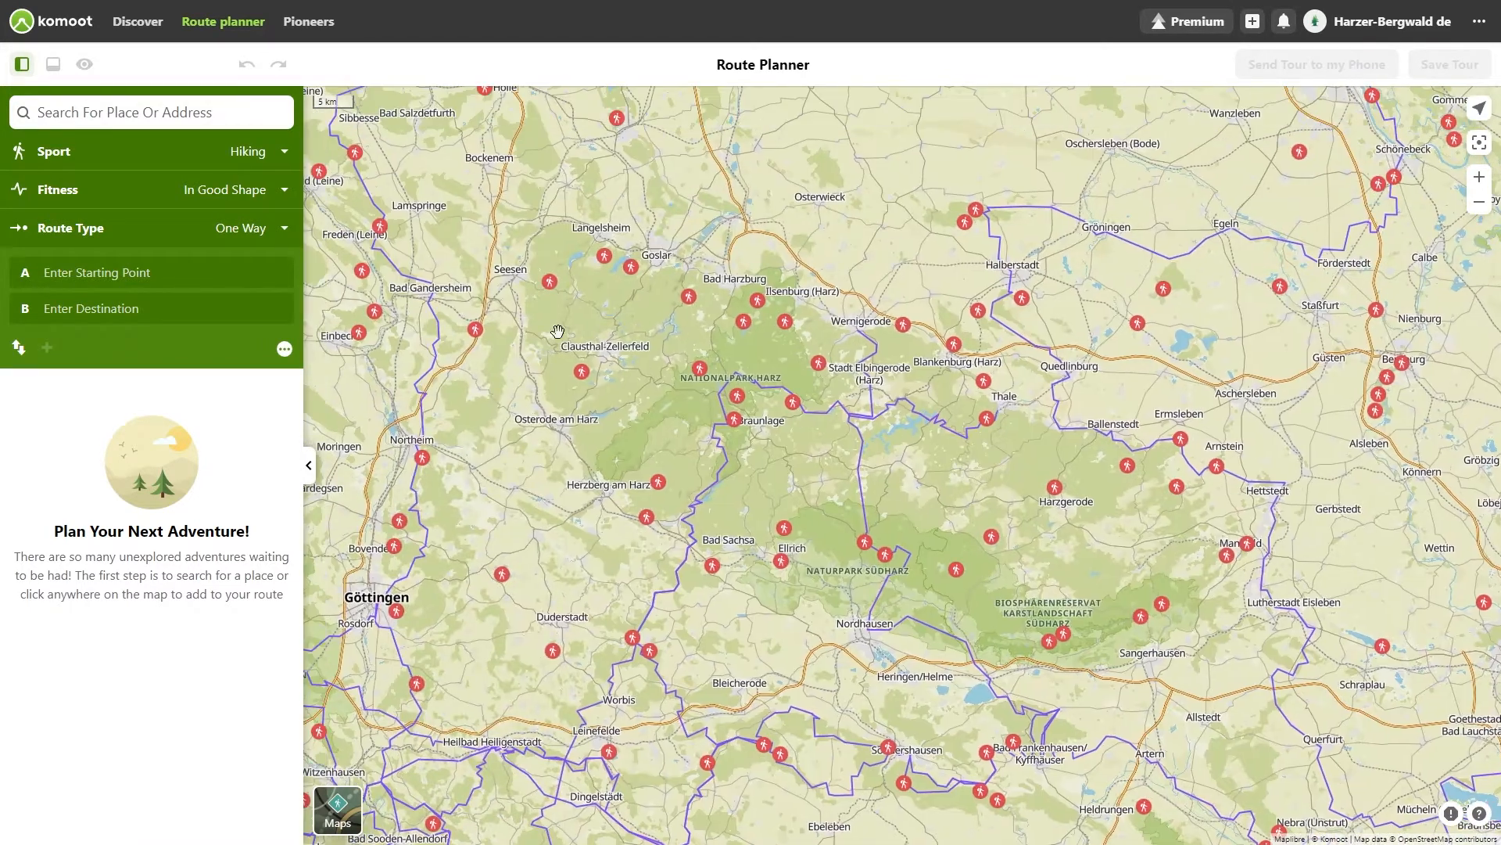
left_click(485, 249)
left_click(485, 170)
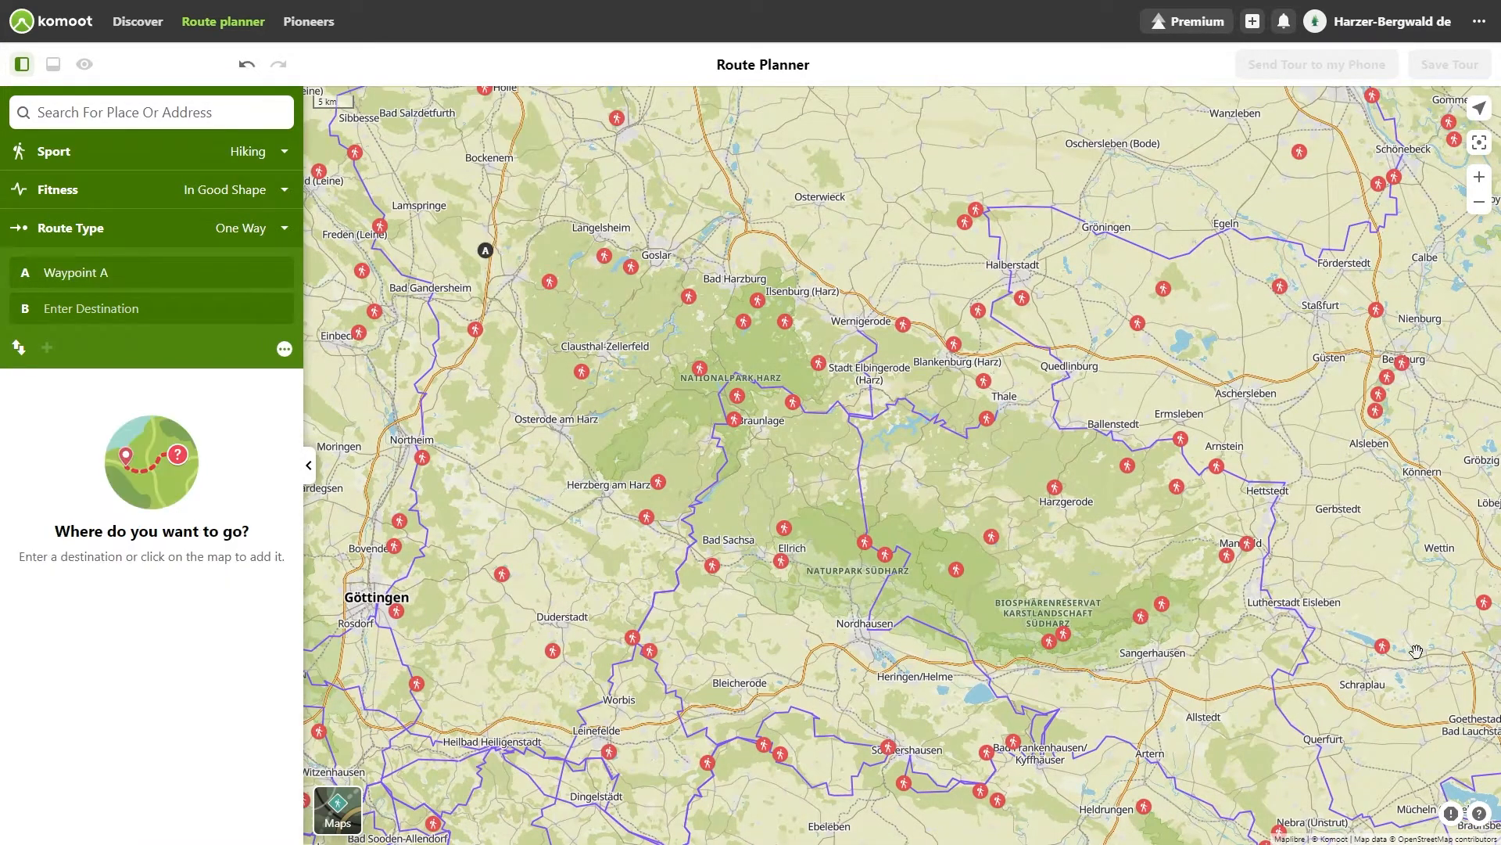
left_click(1228, 651)
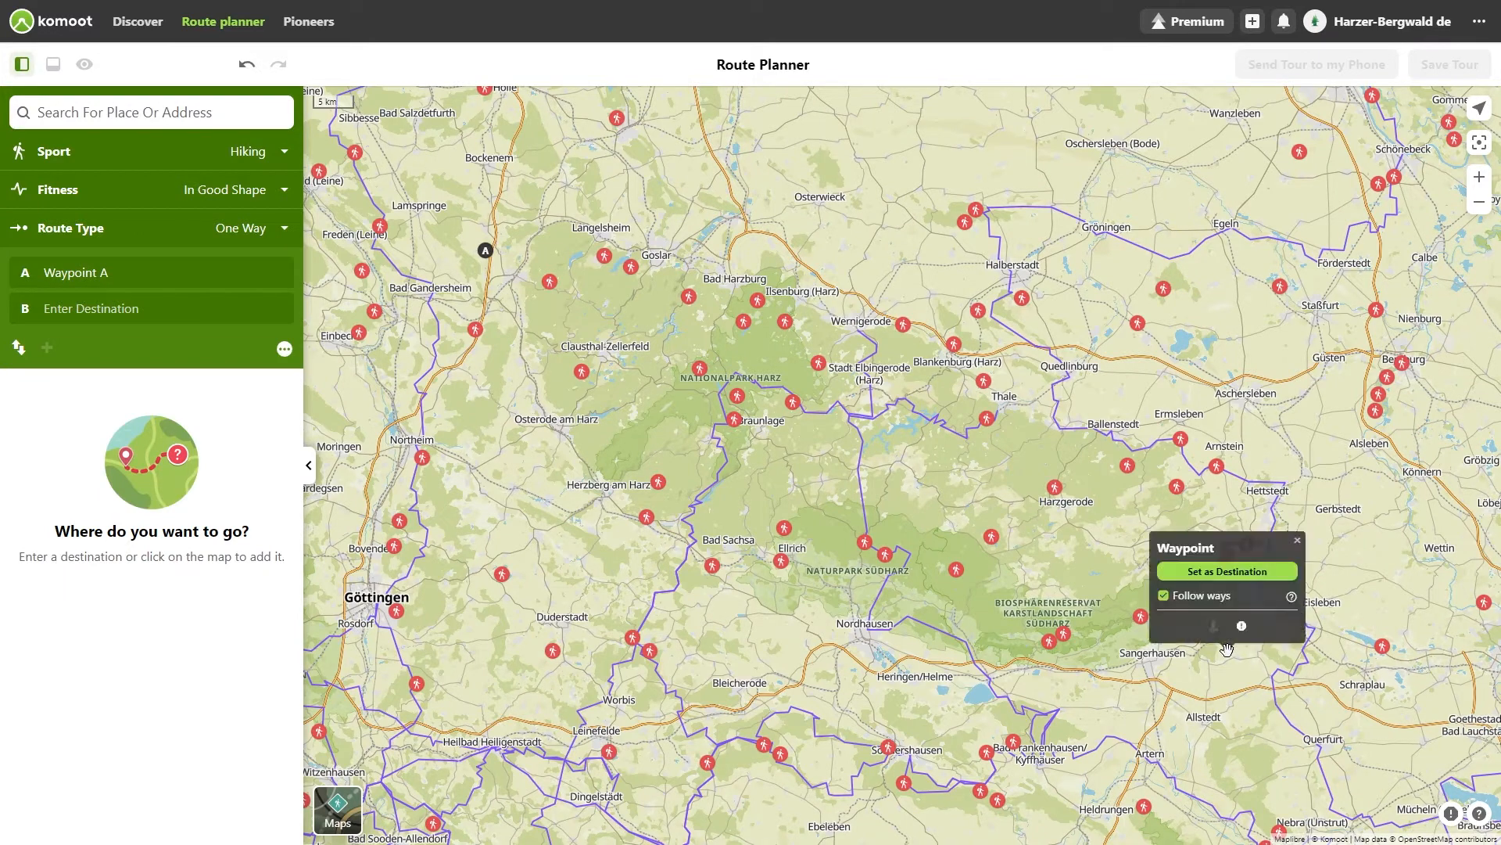
left_click(1229, 570)
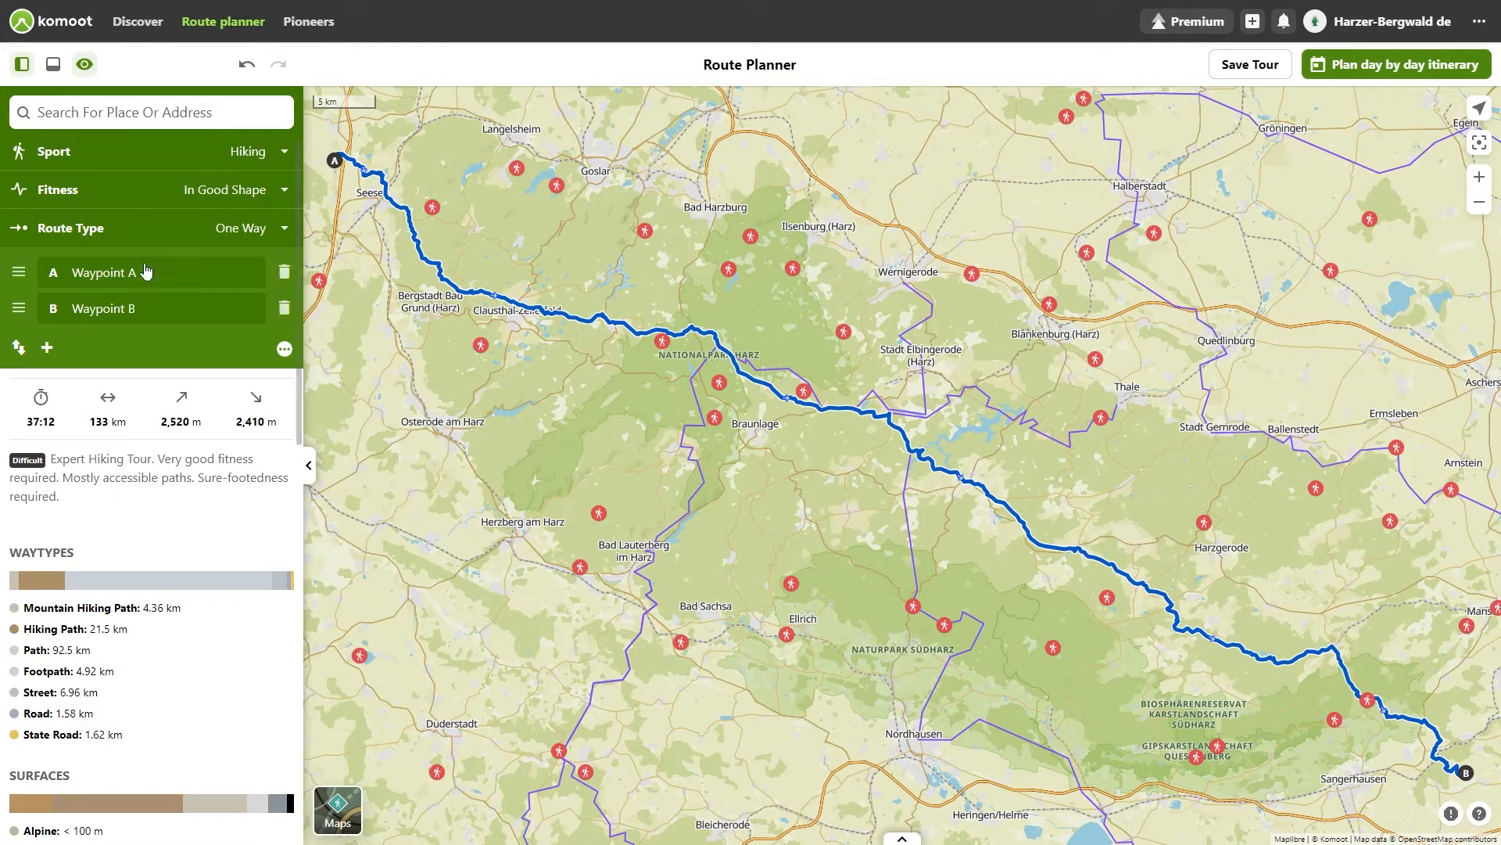
Step: Open the day-by-day itinerary planner for the route
left_click(113, 159)
left_click(99, 158)
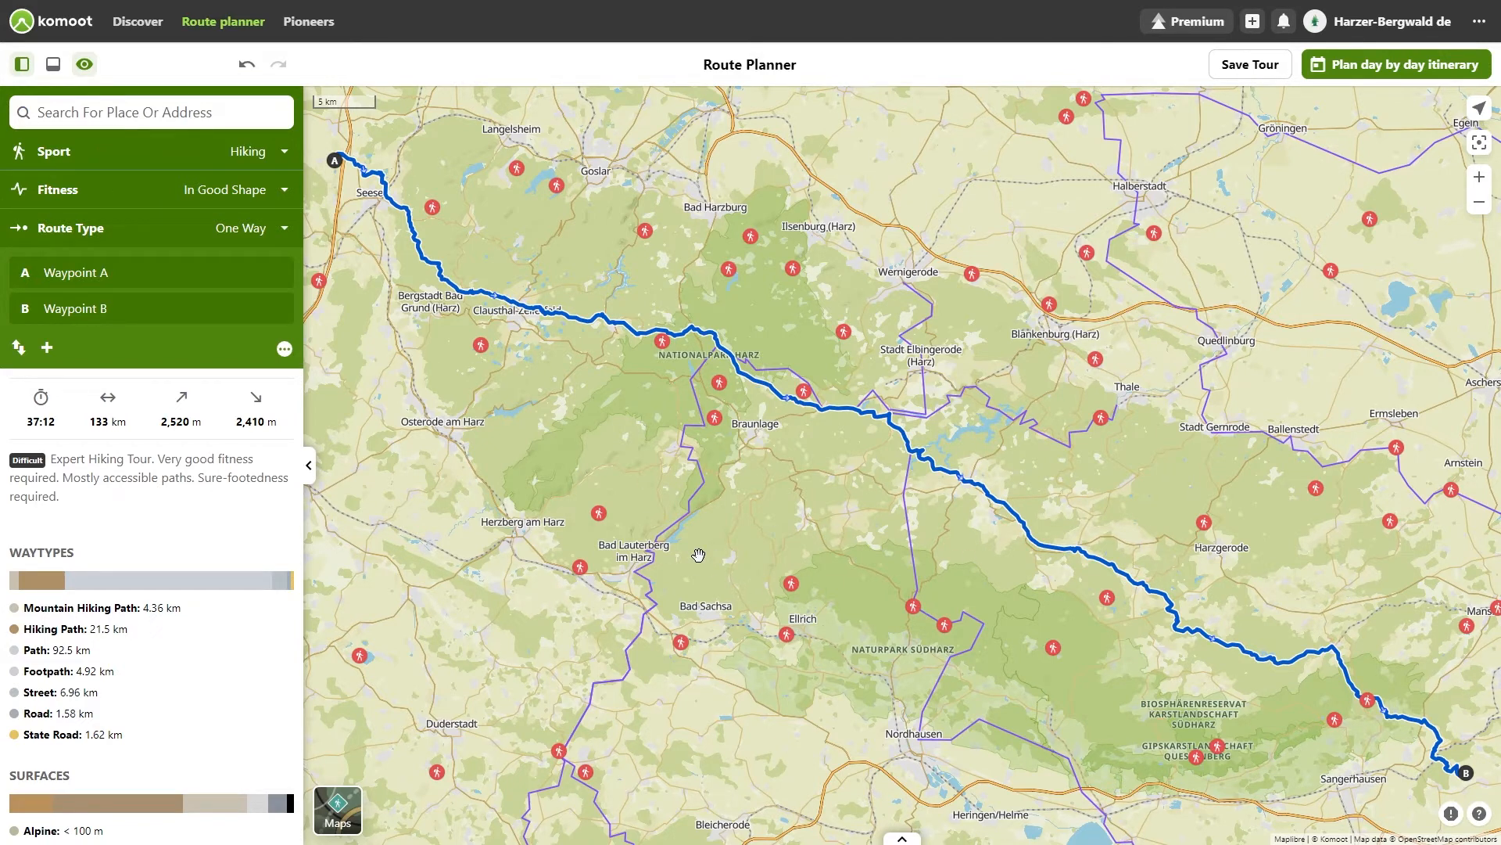
left_click(1410, 69)
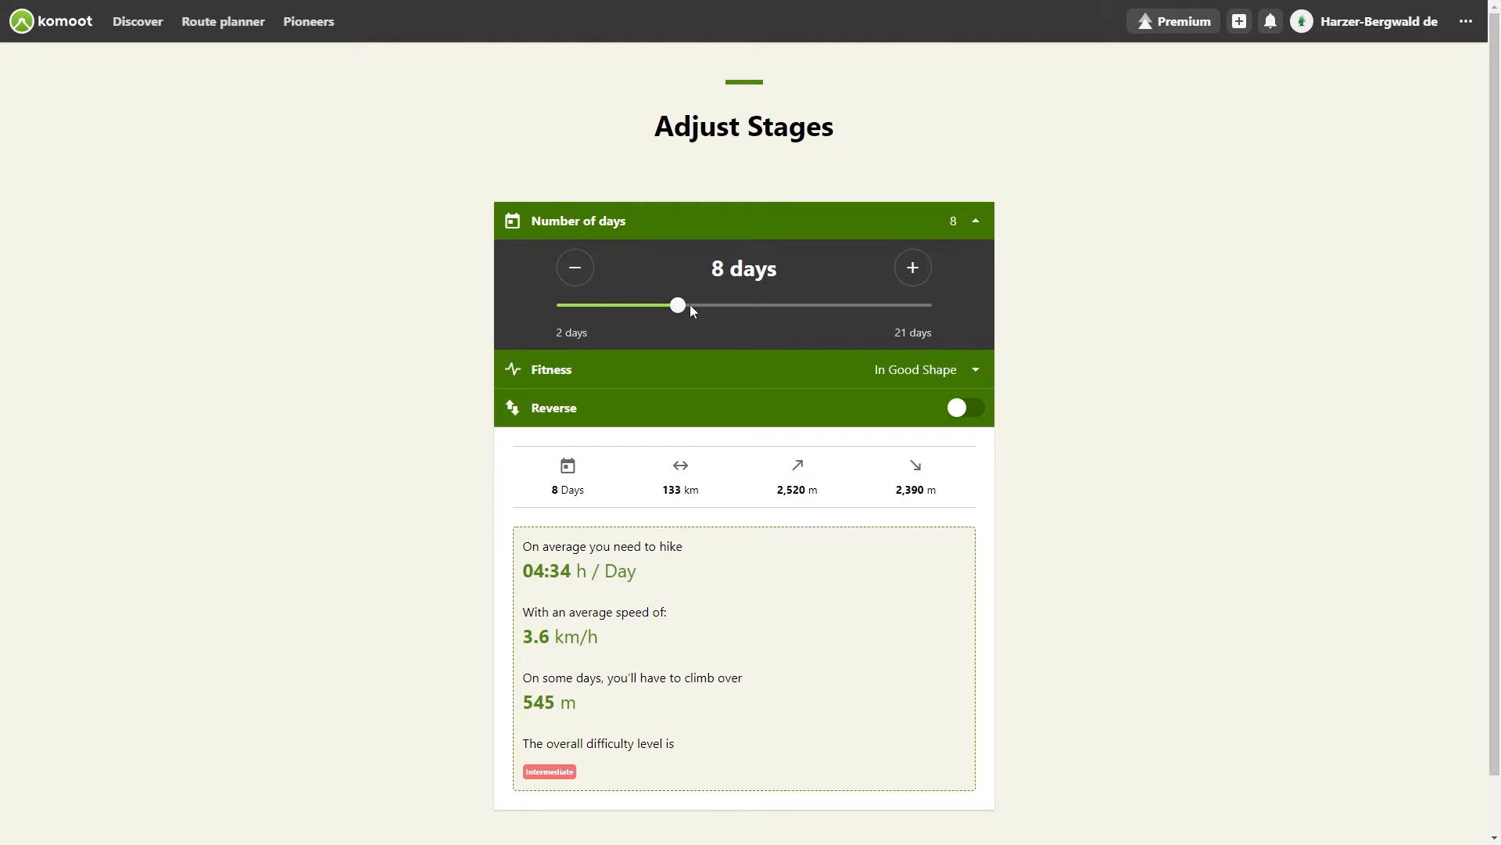
Step: Set the tour to 12 days and the fitness level to Average
left_click_drag(710, 313, 757, 319)
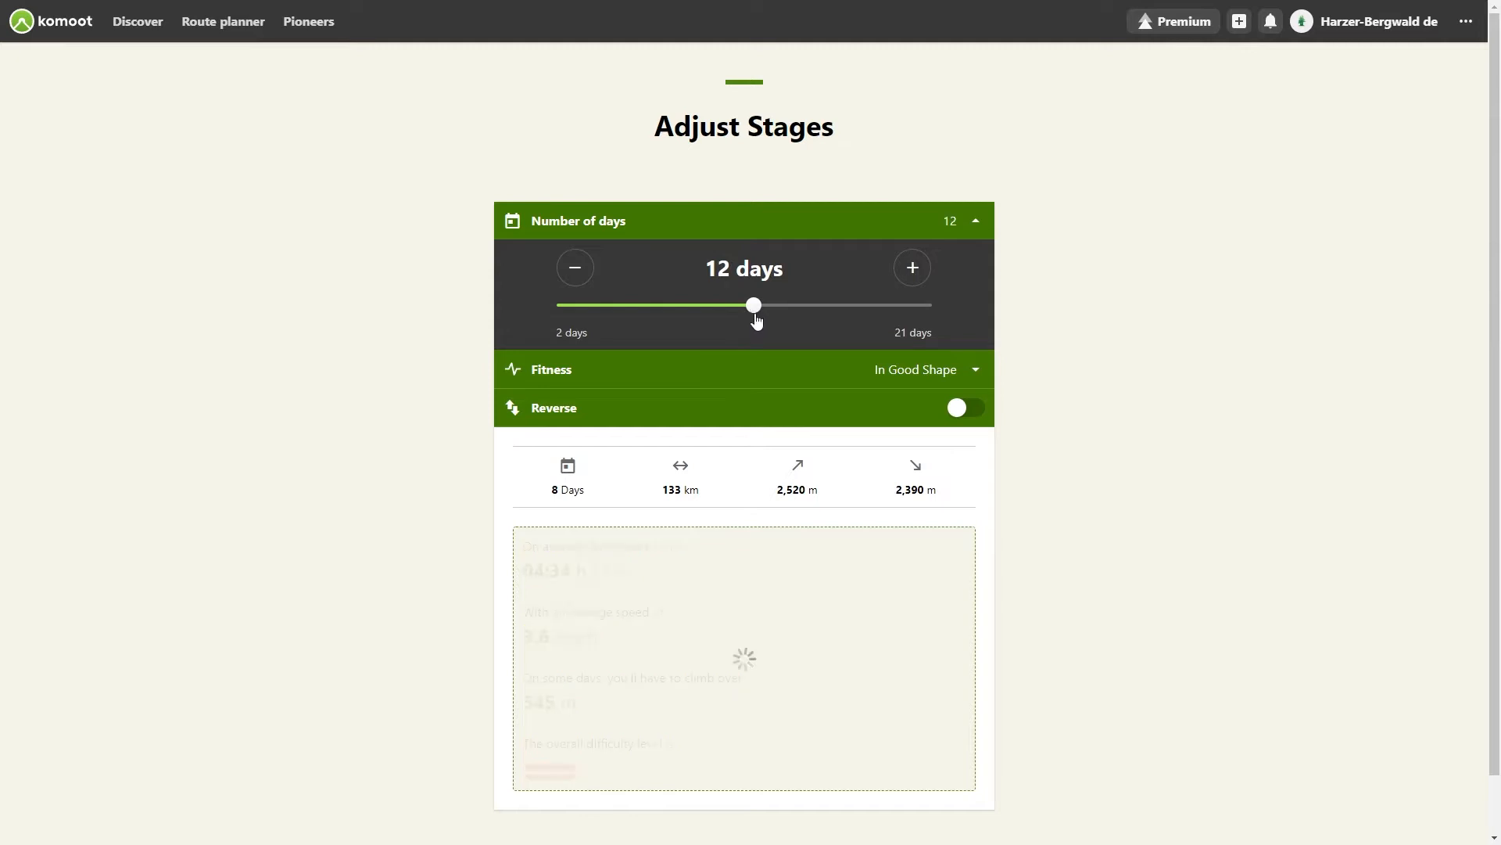
left_click(966, 374)
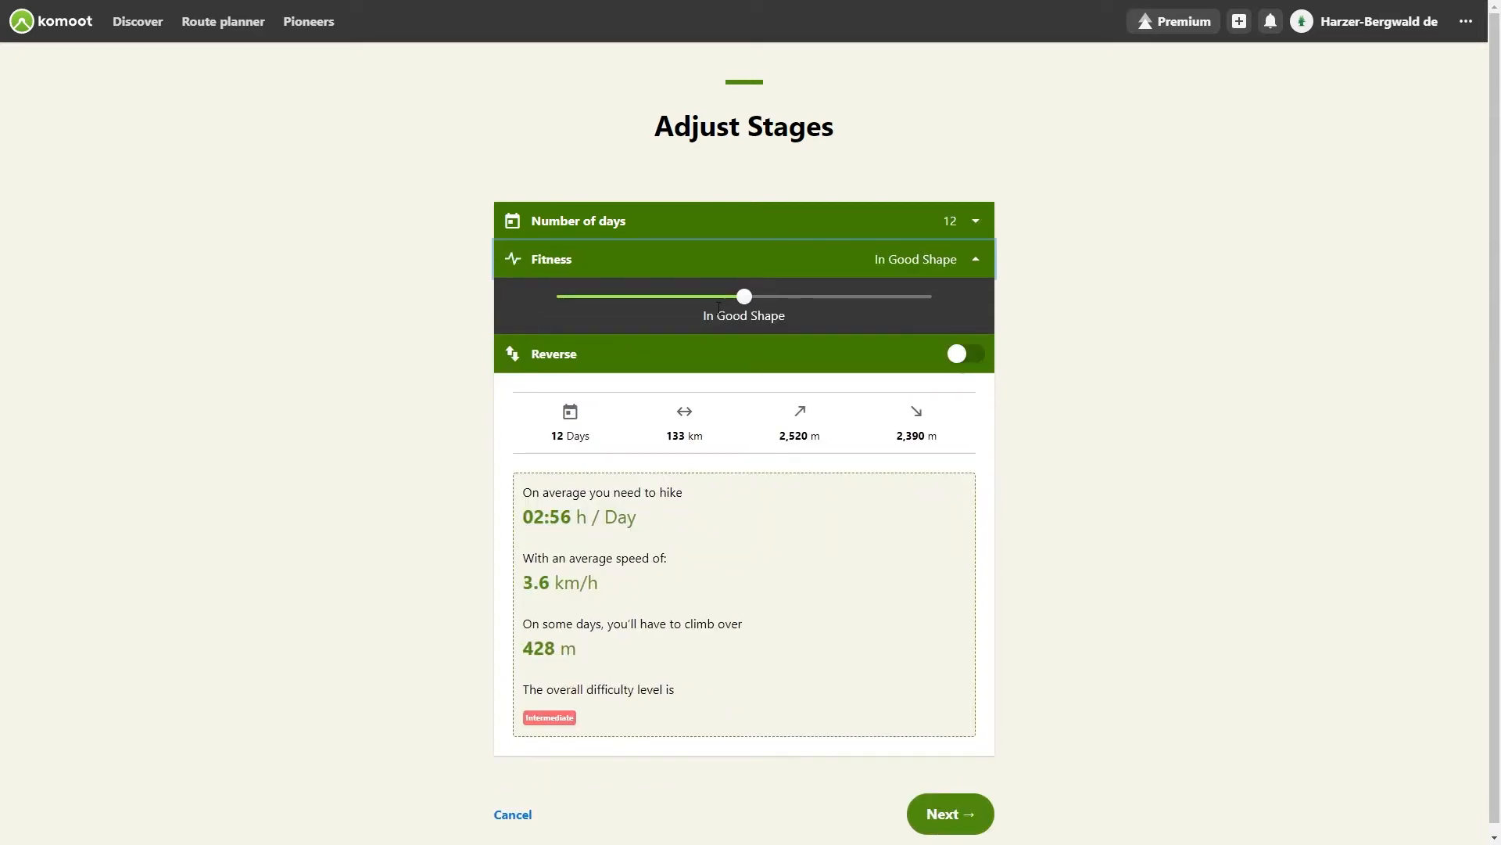
left_click(668, 297)
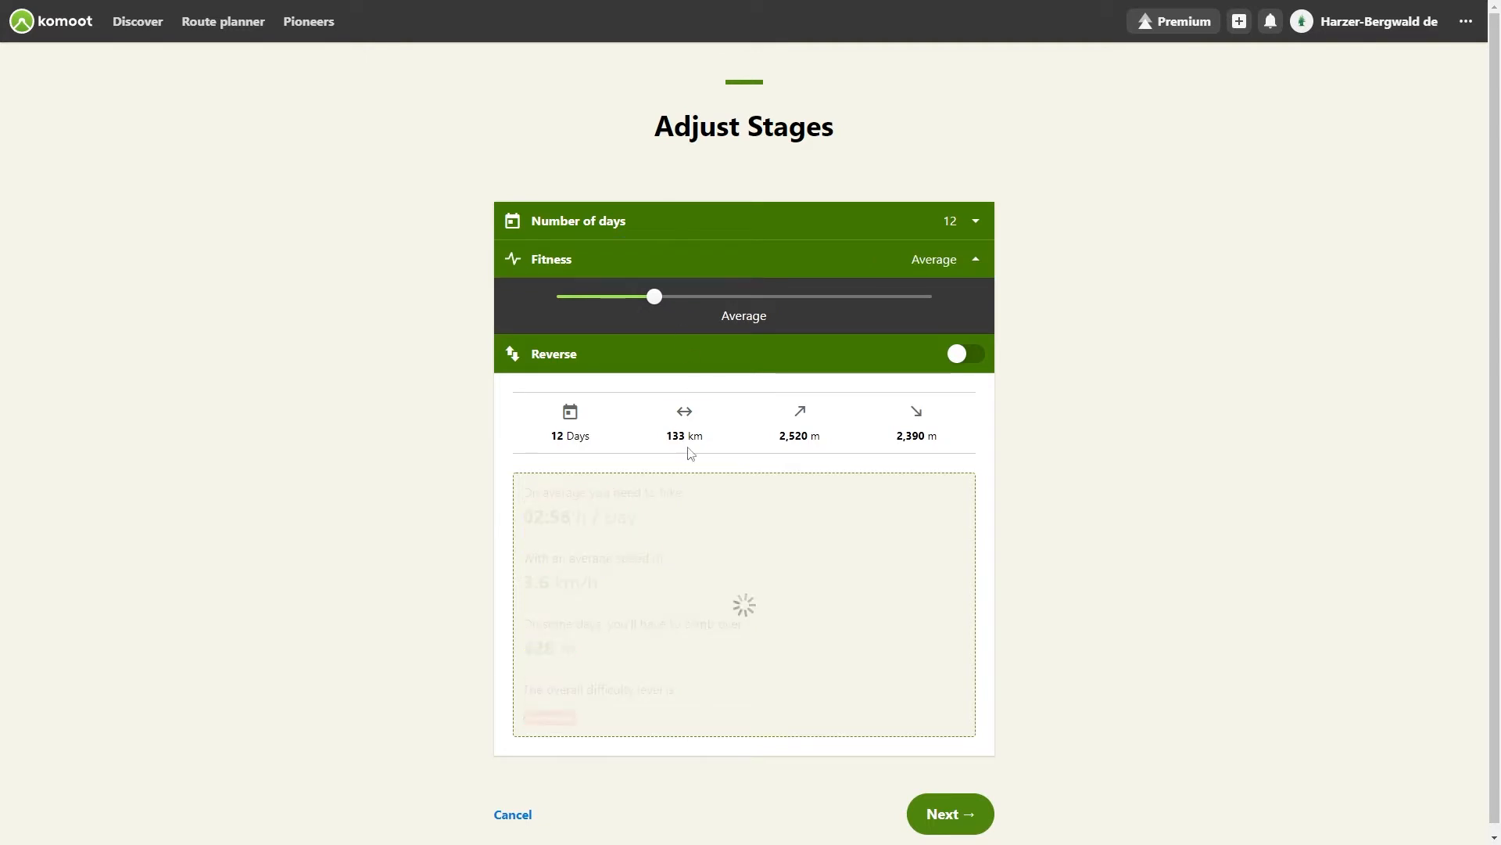
left_click(958, 352)
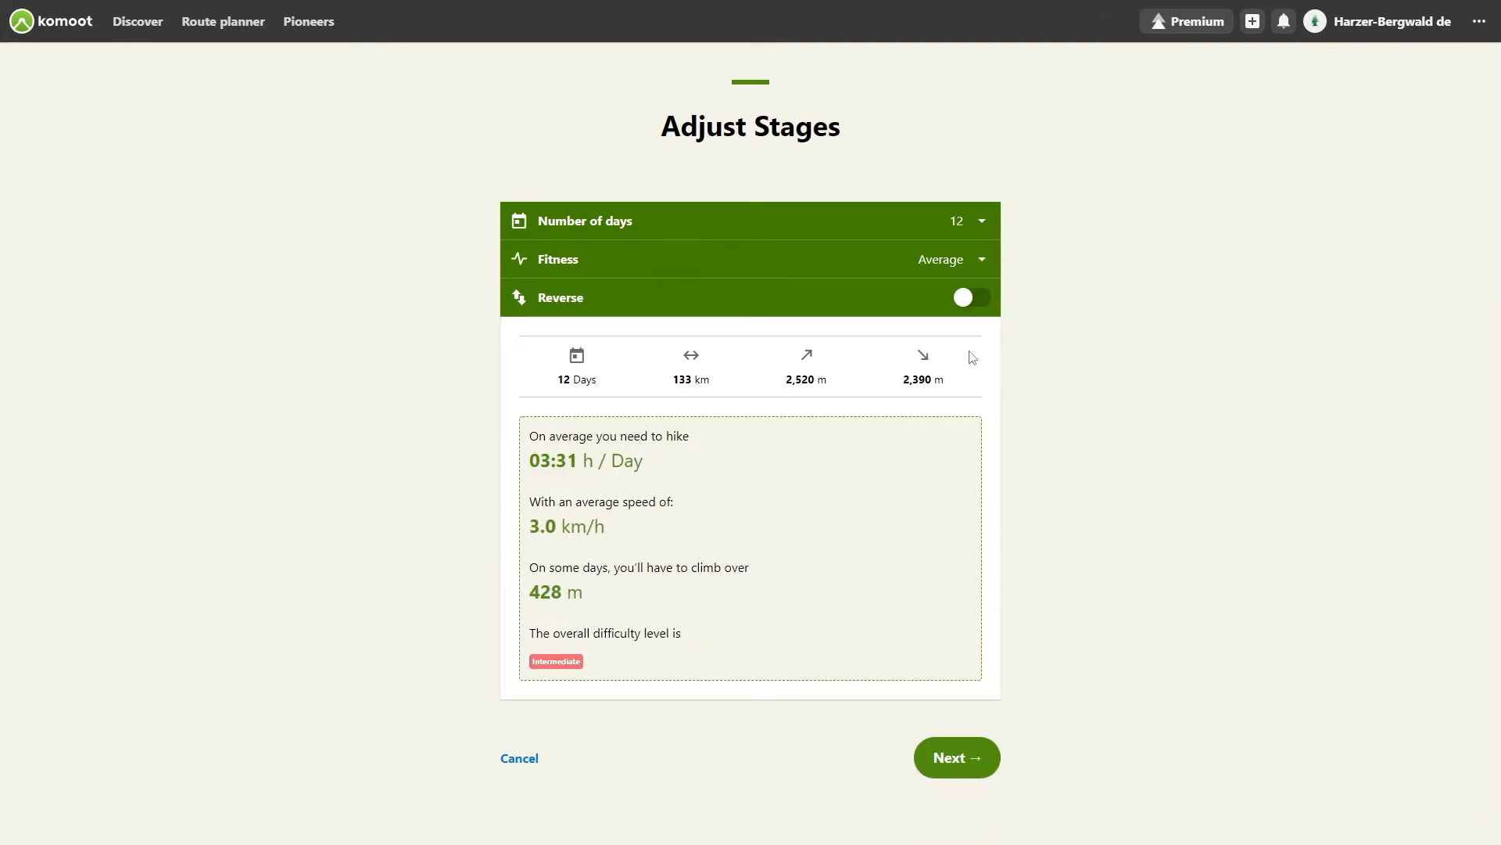
Step: Try reversing the route direction, switch it back off, and continue to the itinerary overview
left_click(975, 303)
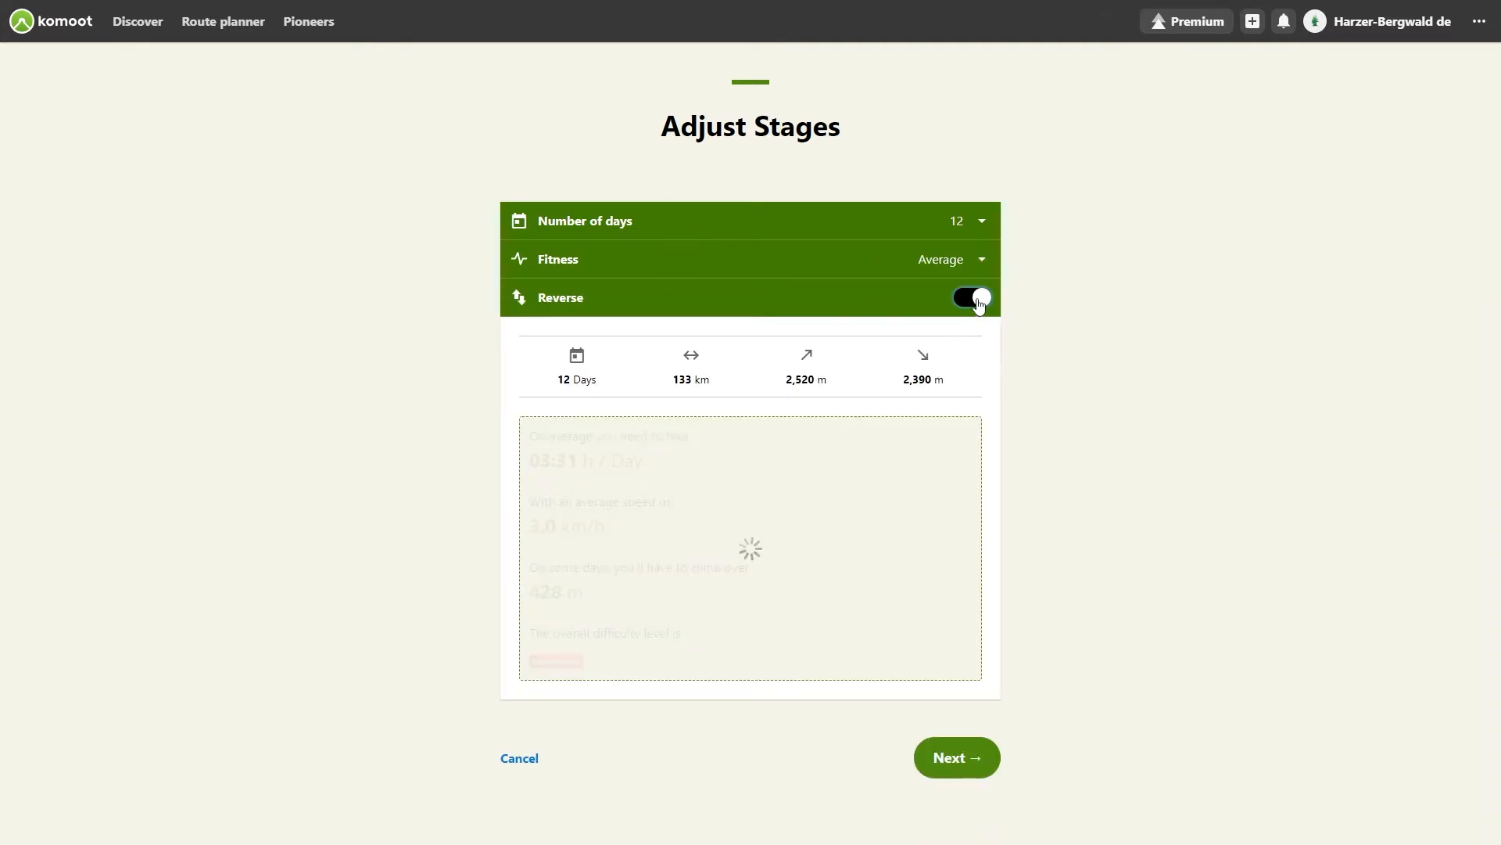
left_click(976, 302)
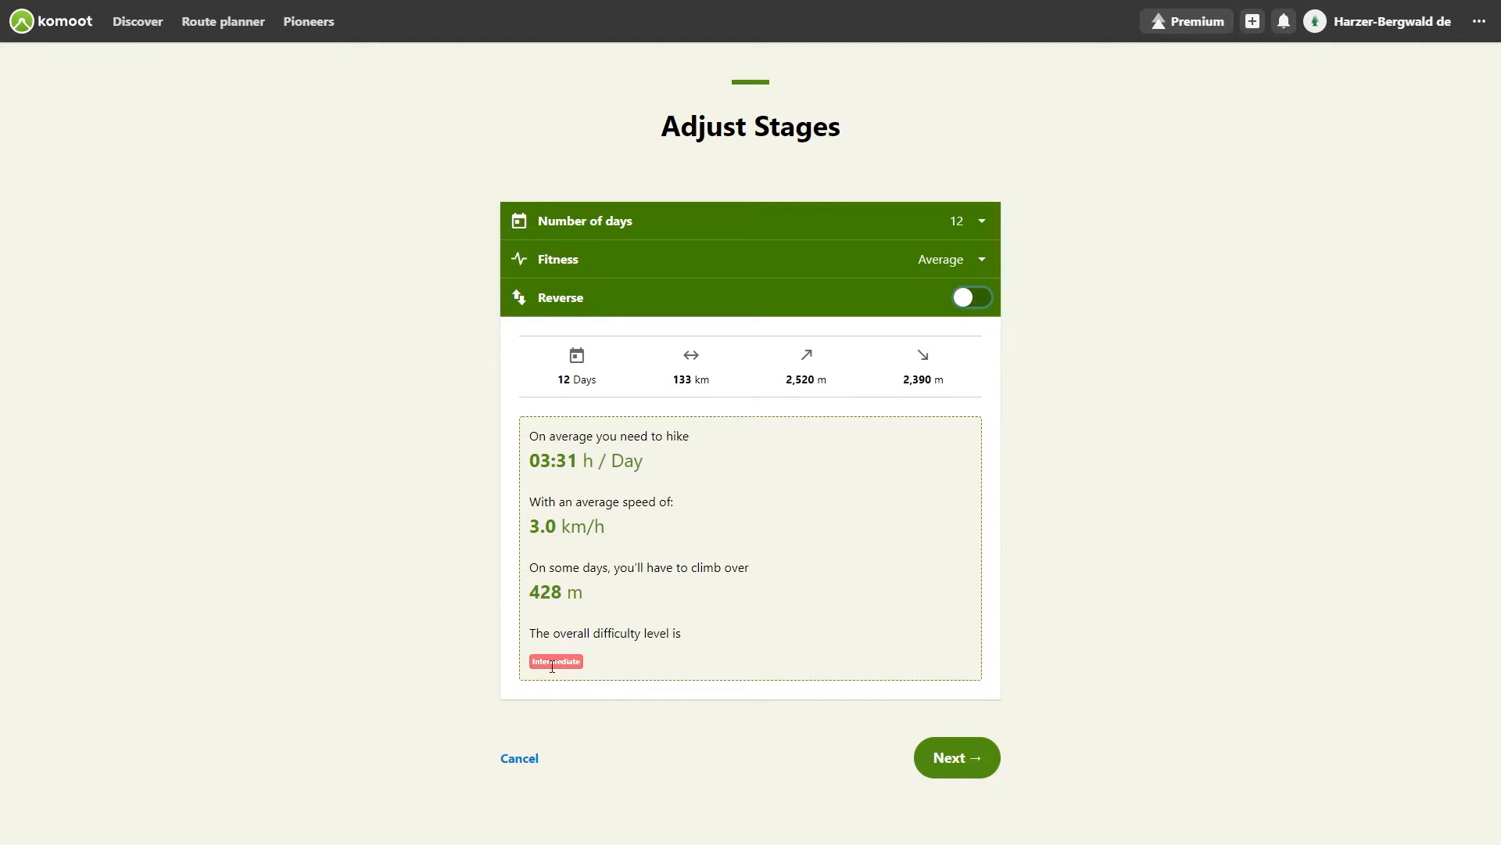
left_click(955, 762)
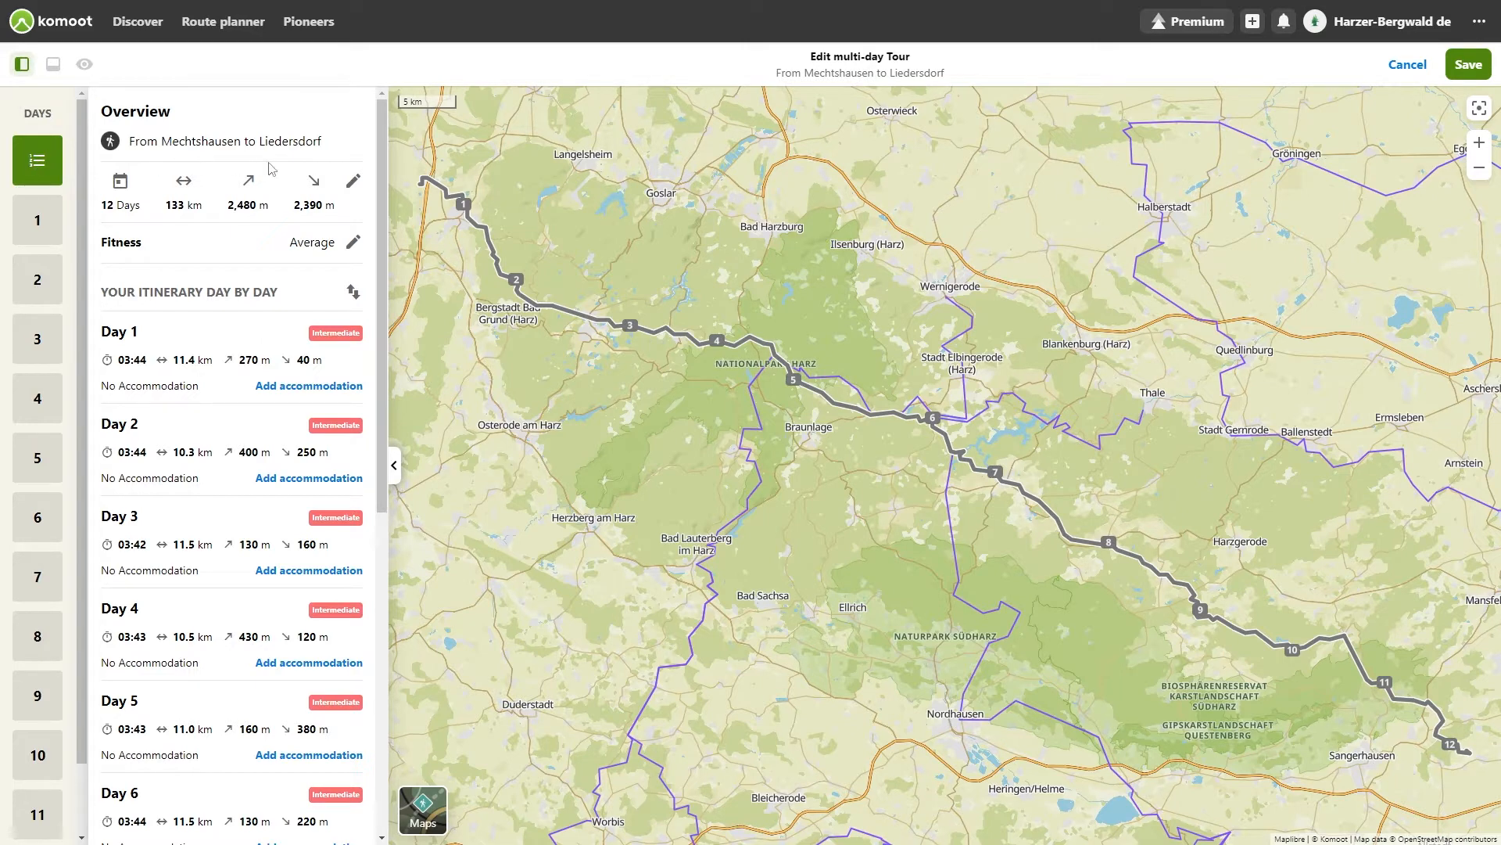
Step: Reopen the stage settings to review days and fitness, then return to the overview
left_click(353, 183)
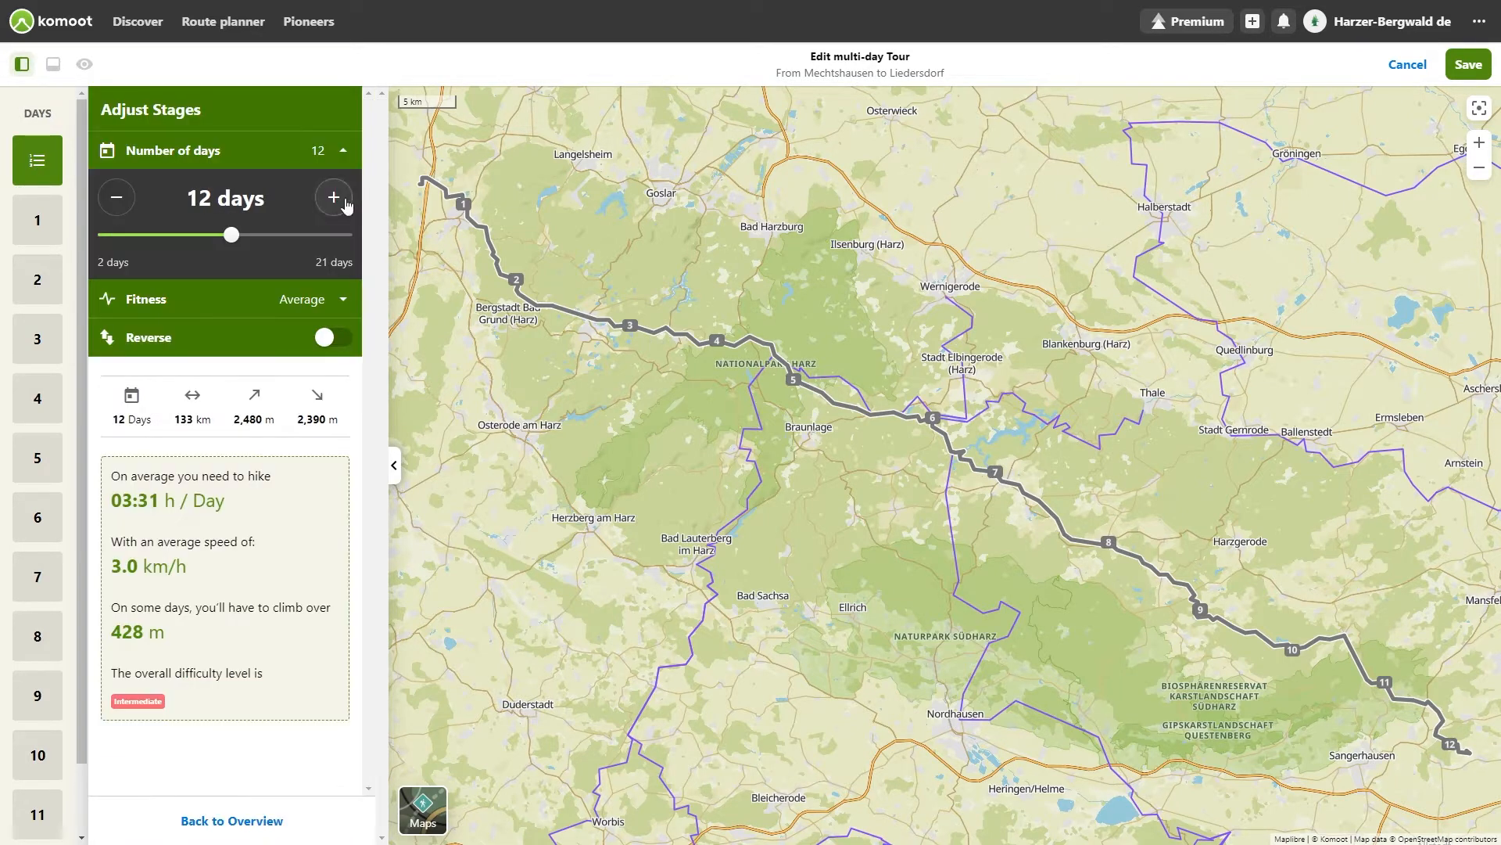
left_click(341, 302)
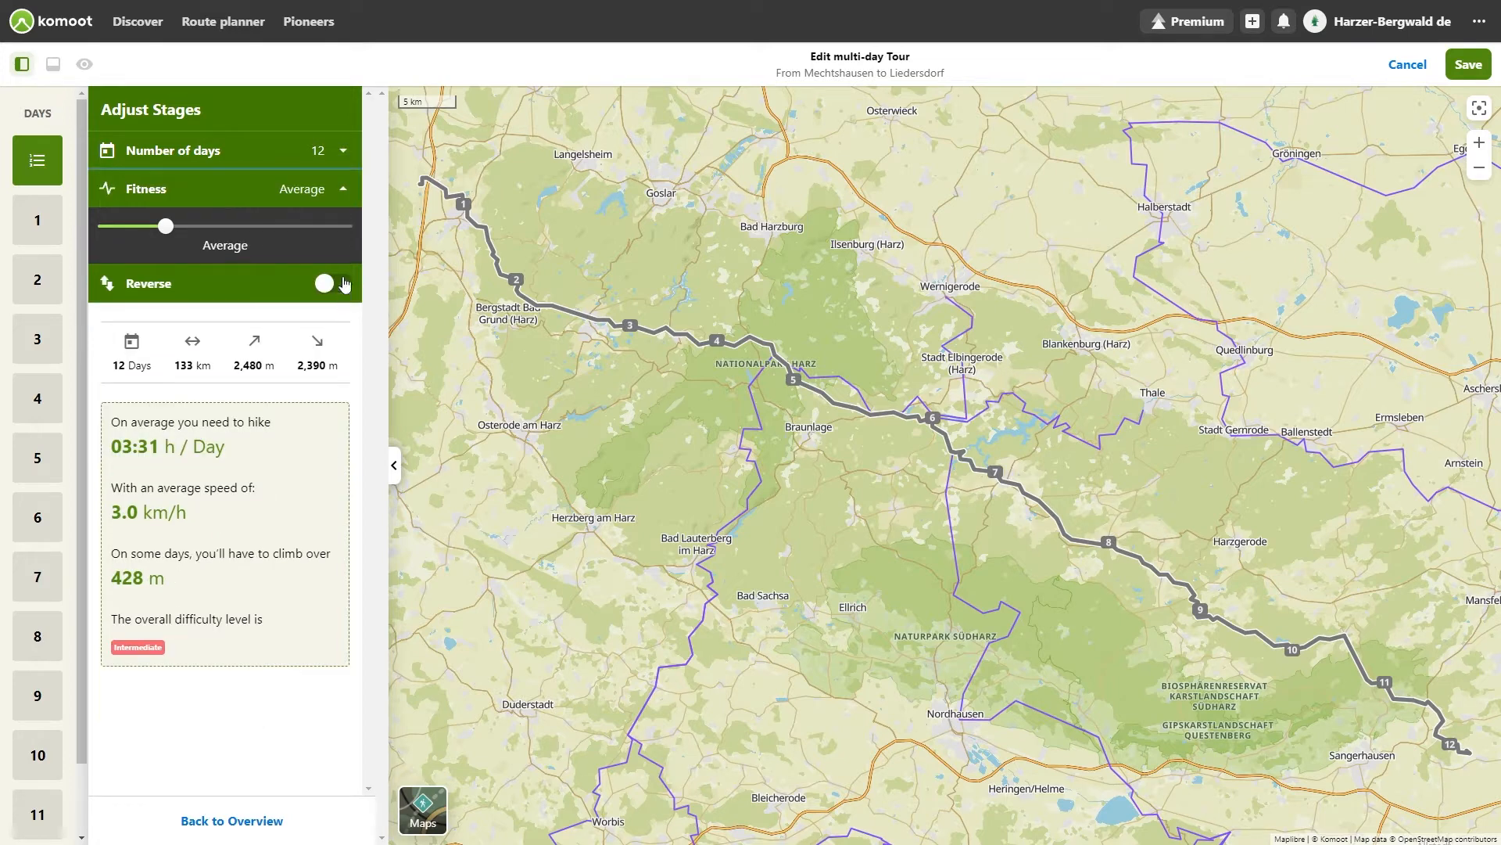
left_click(342, 191)
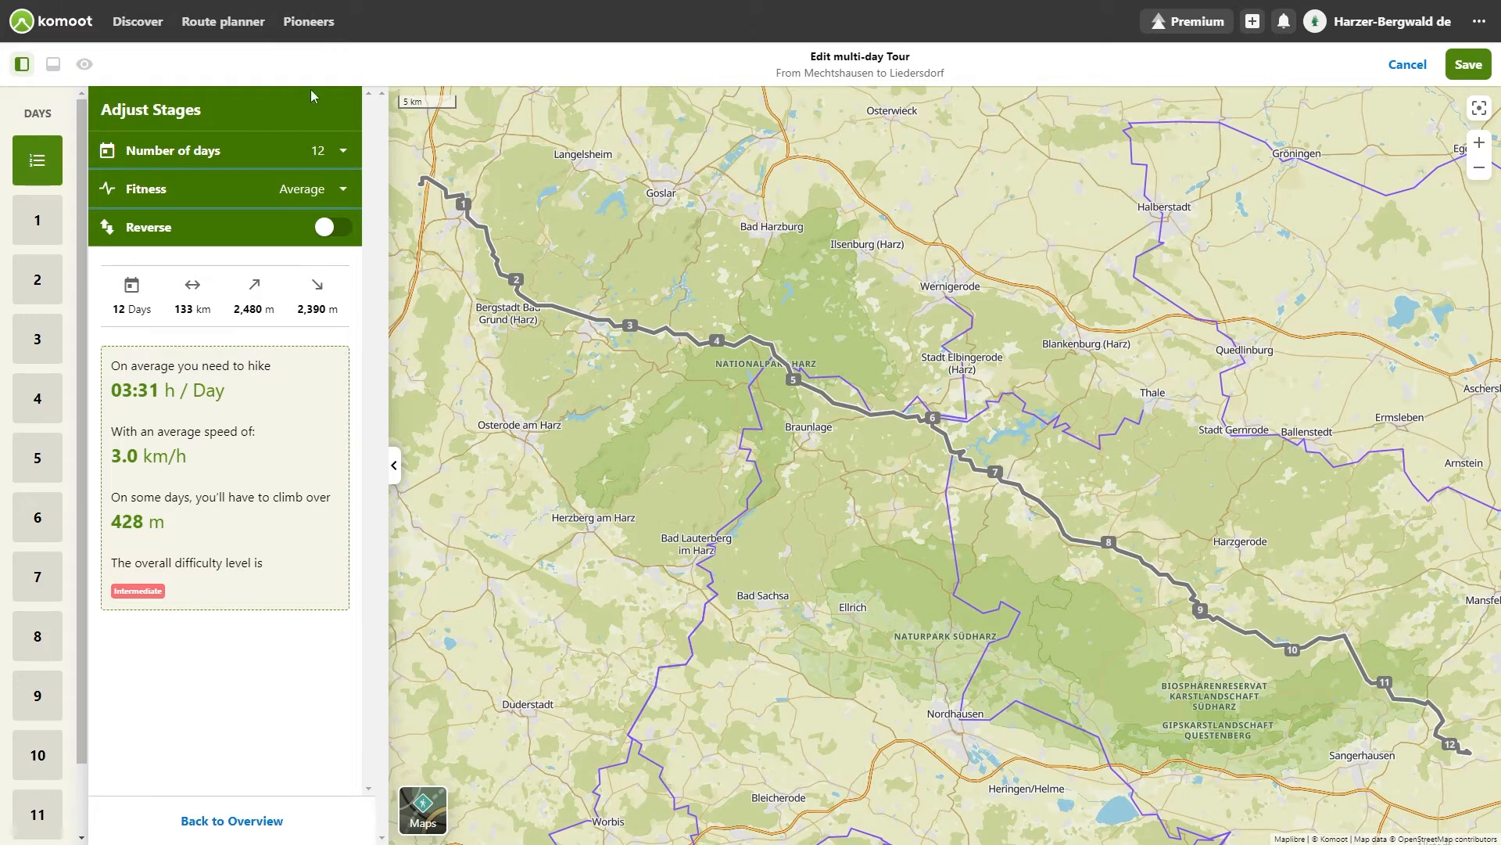
left_click(229, 815)
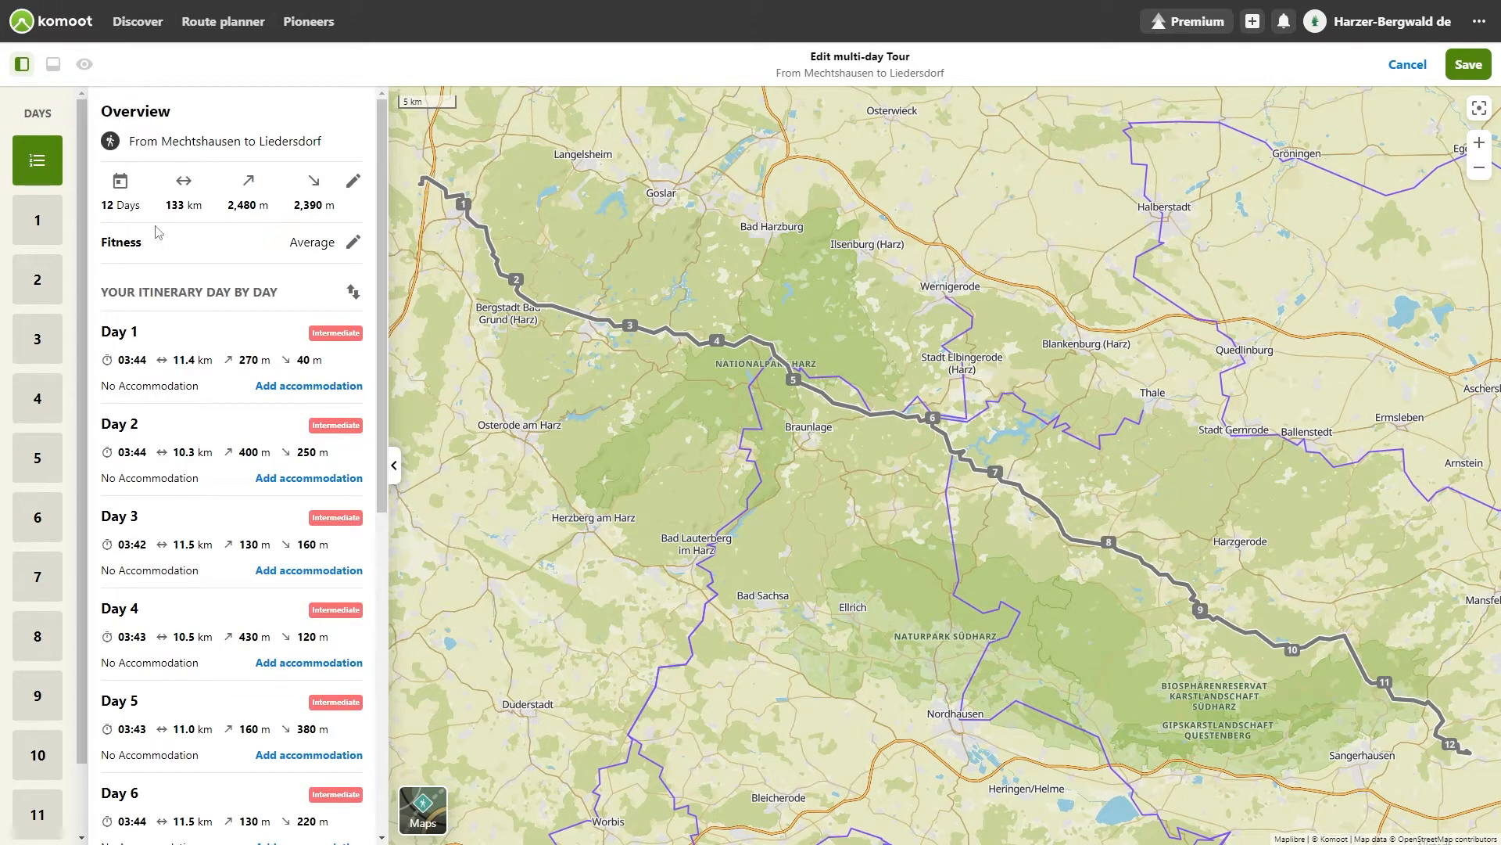
Step: Browse the individual stages, switching between the overview, Day 1 and Day 2
left_click(467, 216)
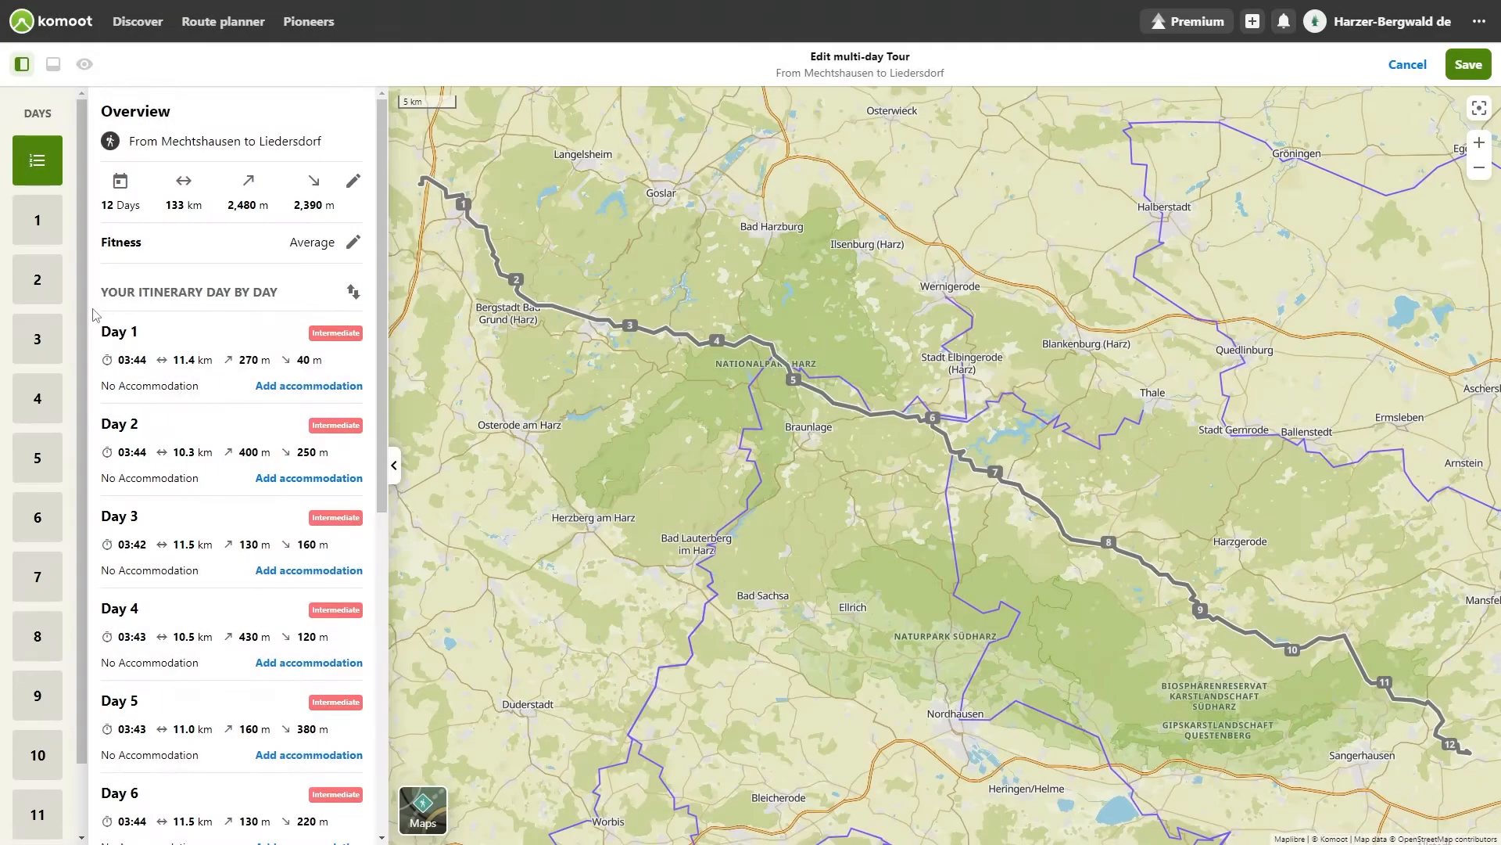
left_click(36, 234)
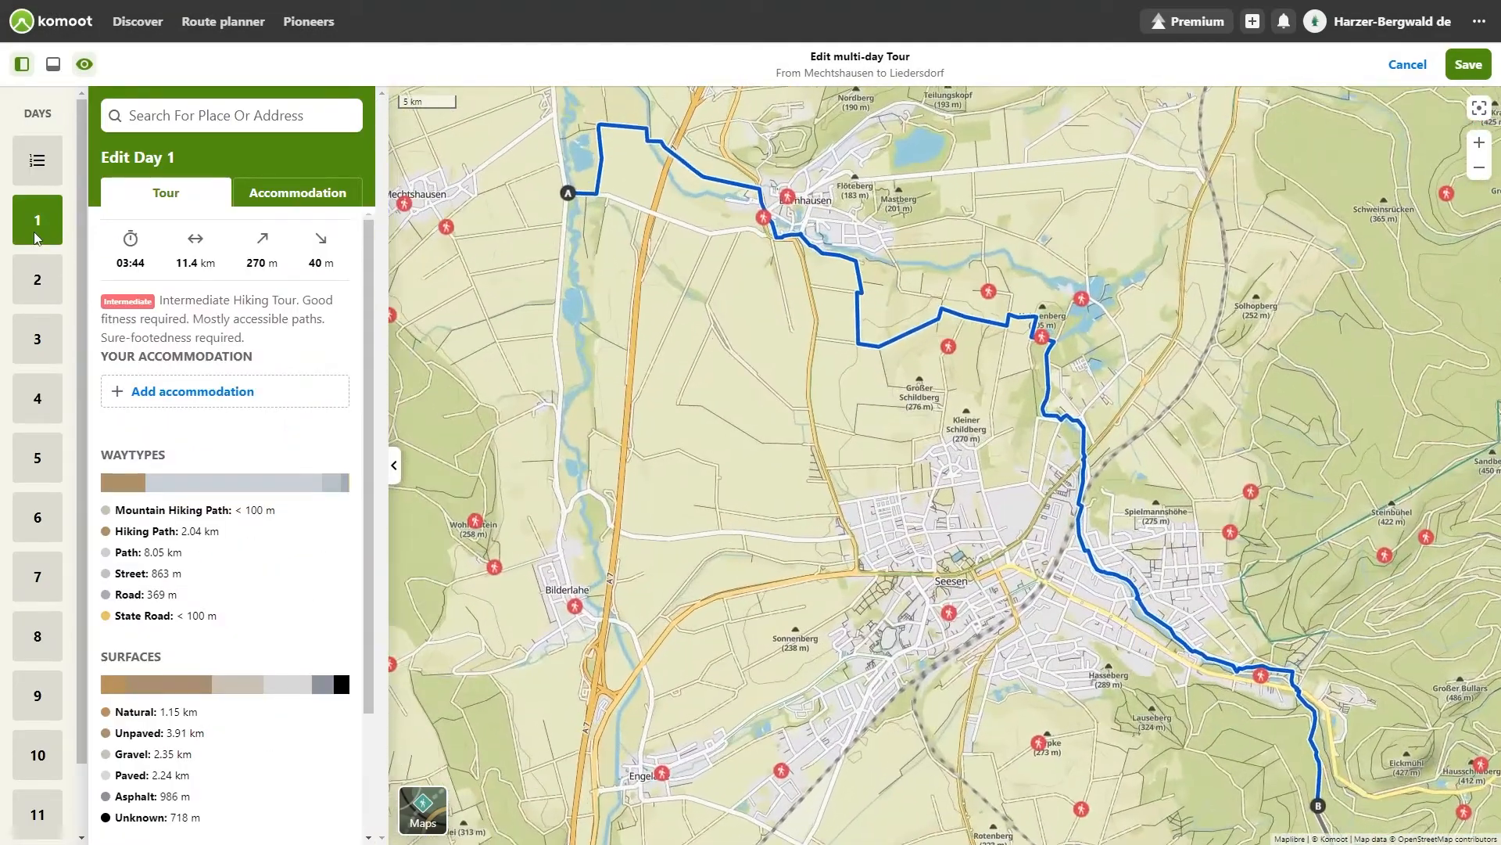
left_click(28, 154)
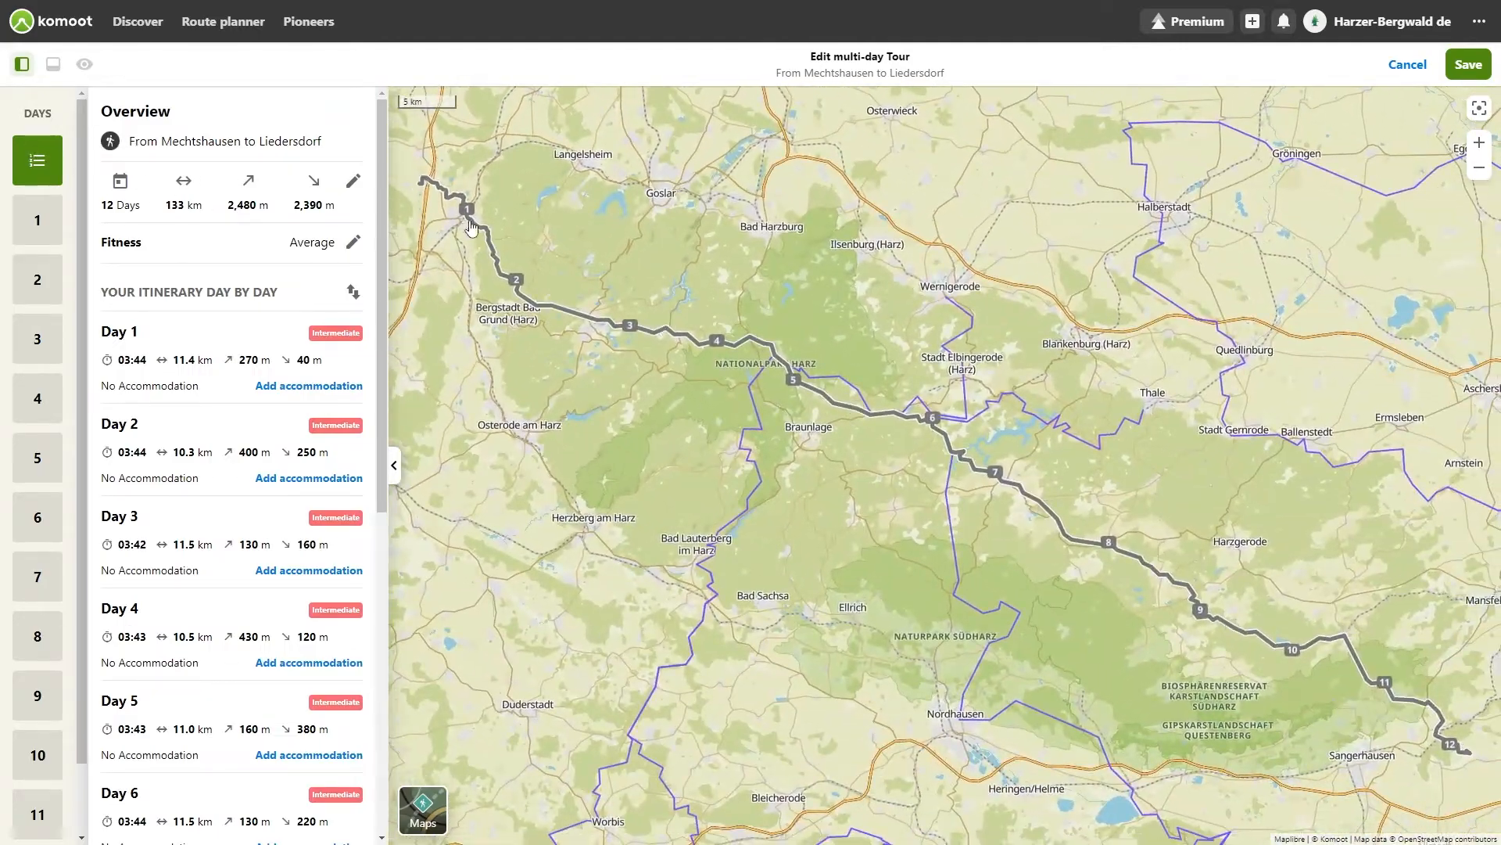
left_click(466, 216)
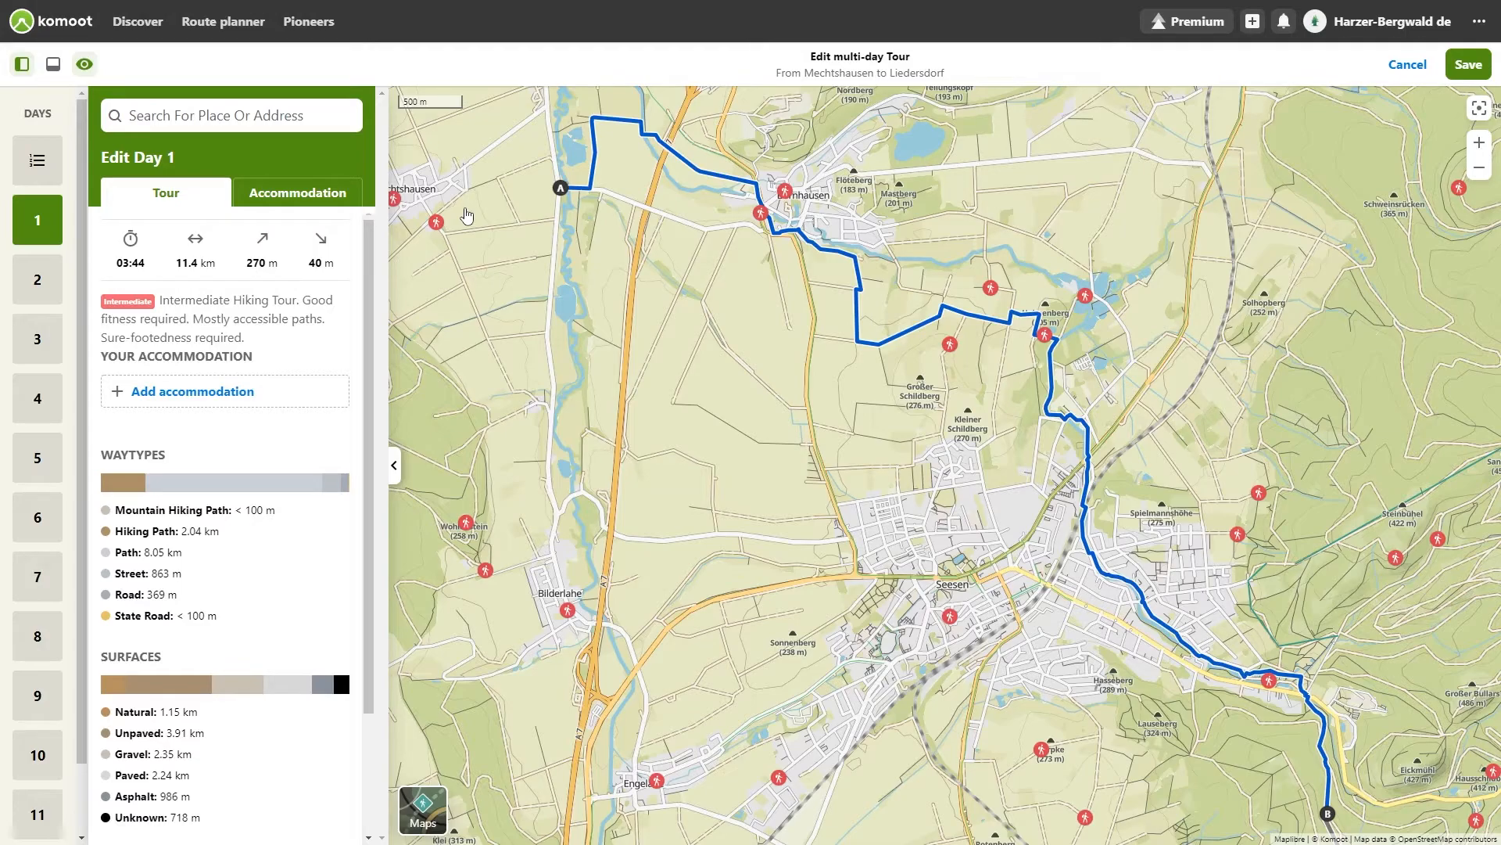
left_click(39, 281)
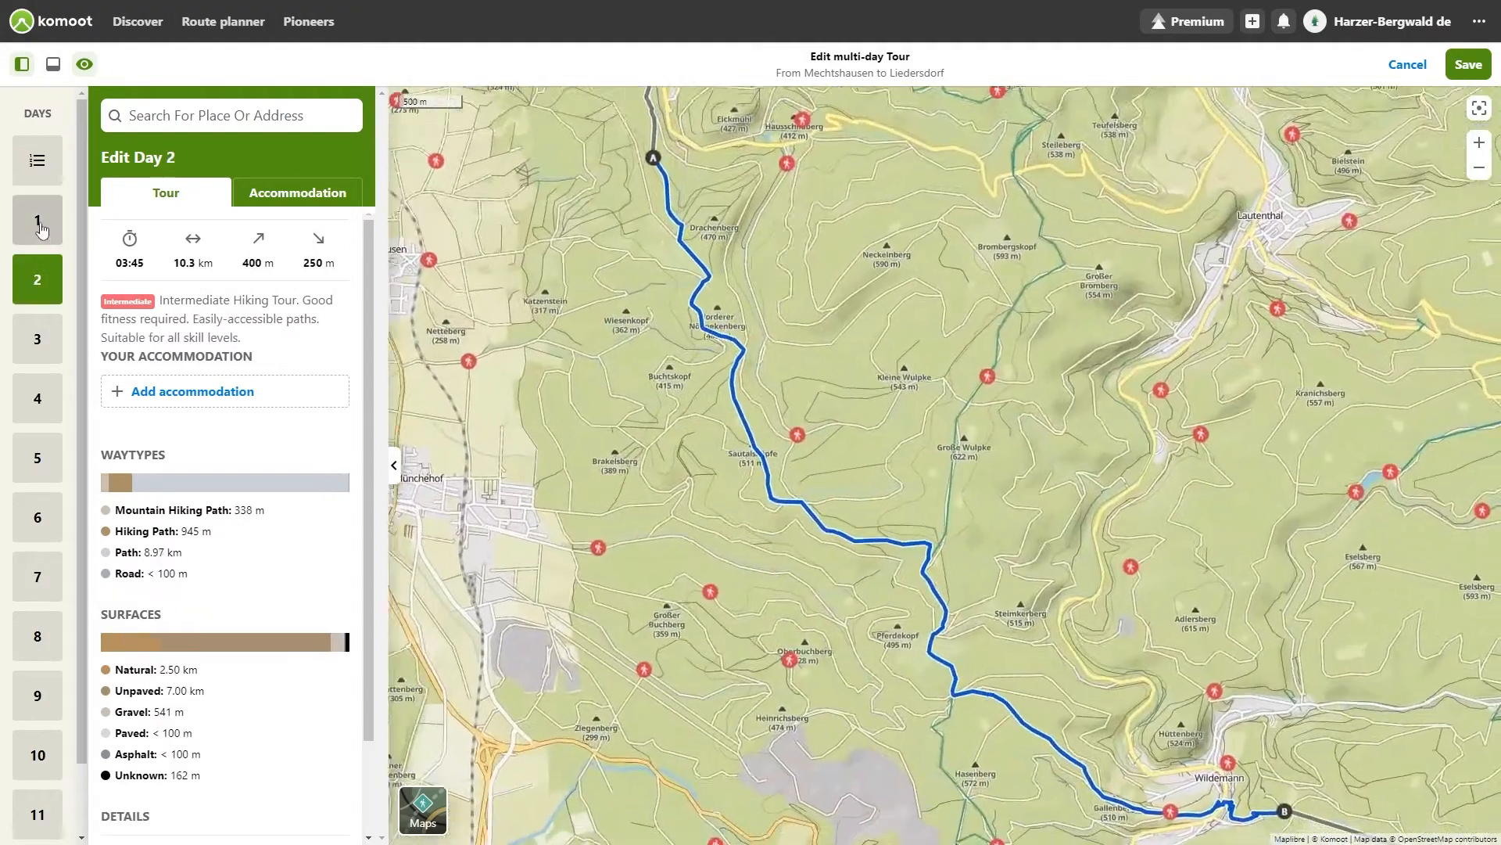
left_click(44, 232)
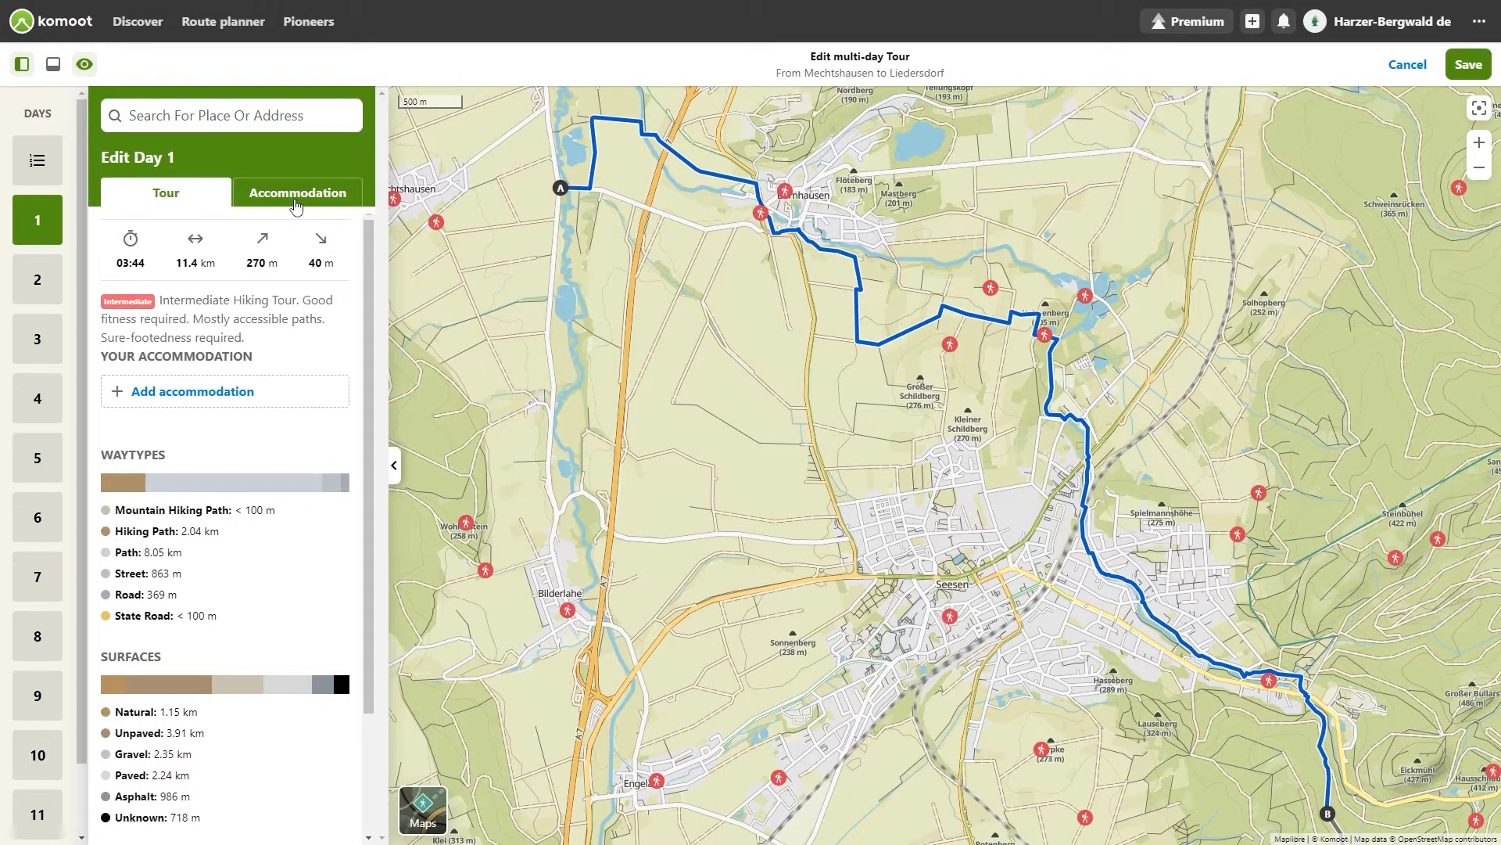
Step: Set Hotel Seesen as the accommodation for Day 1
left_click(296, 205)
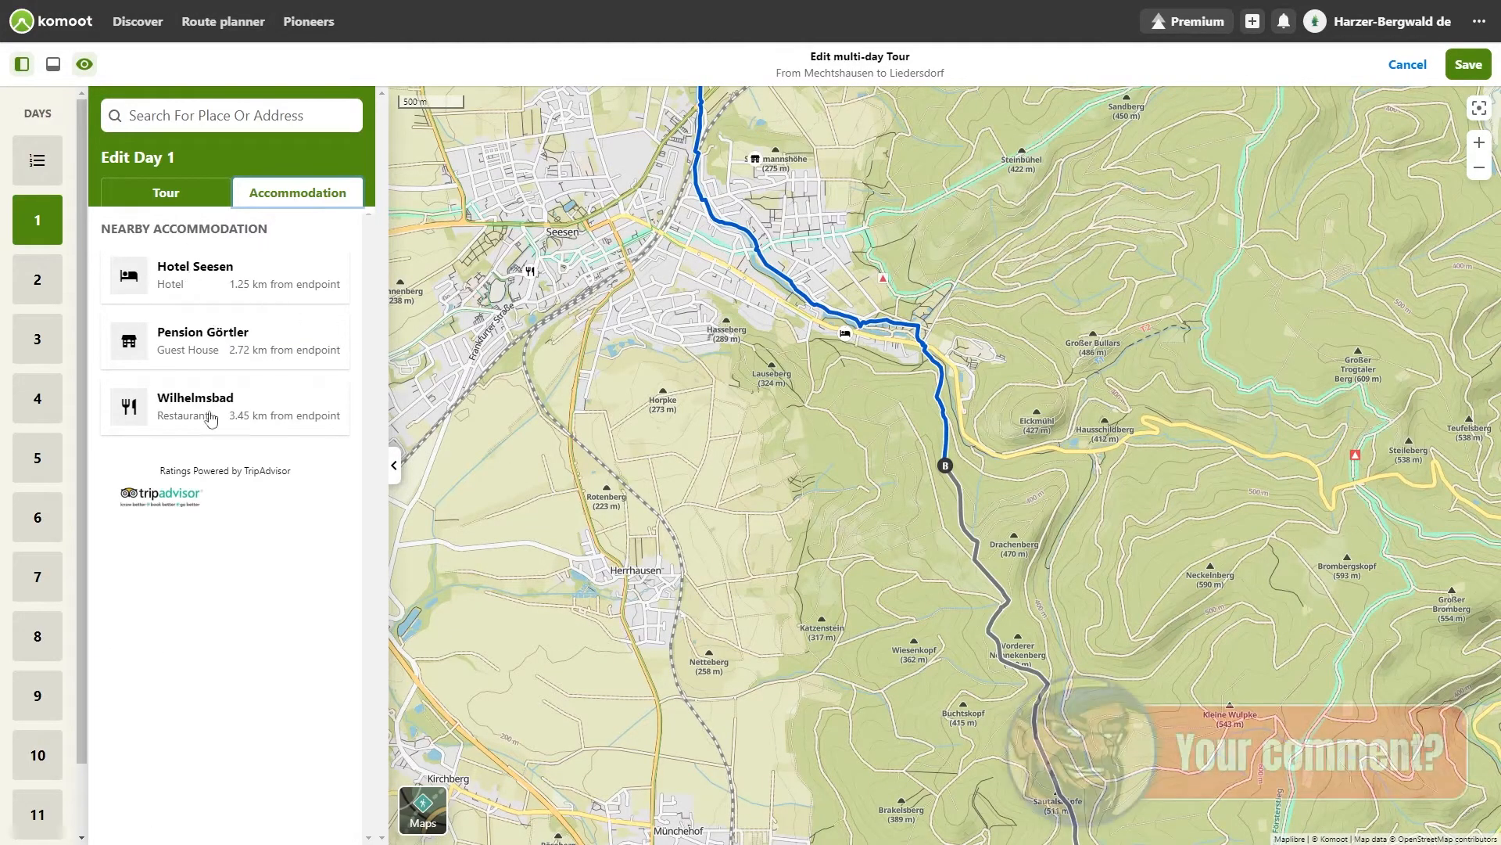
scroll(882, 358, "up", 1)
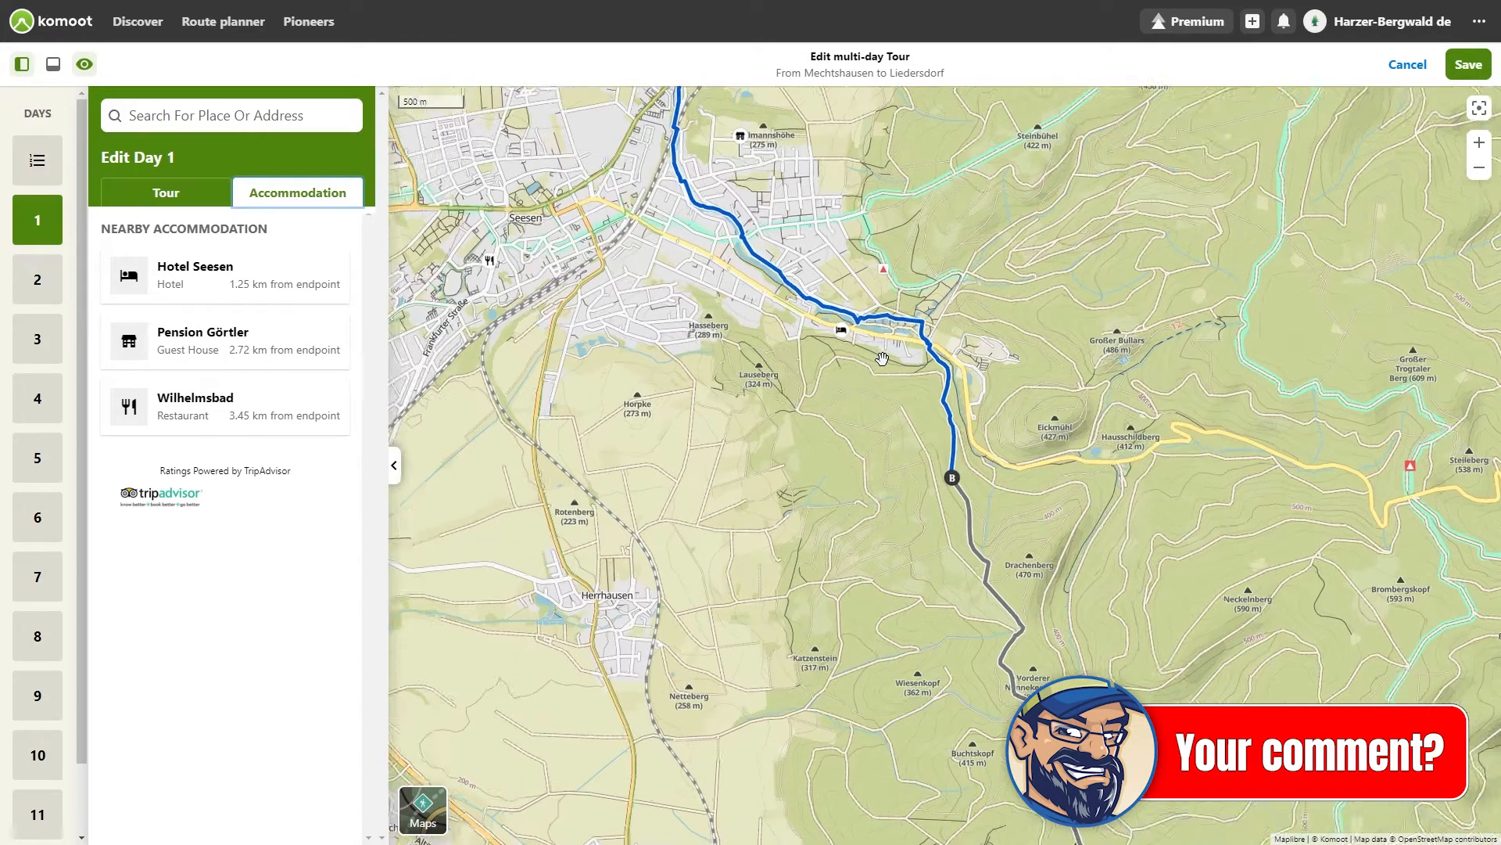
scroll(882, 358, "up", 1)
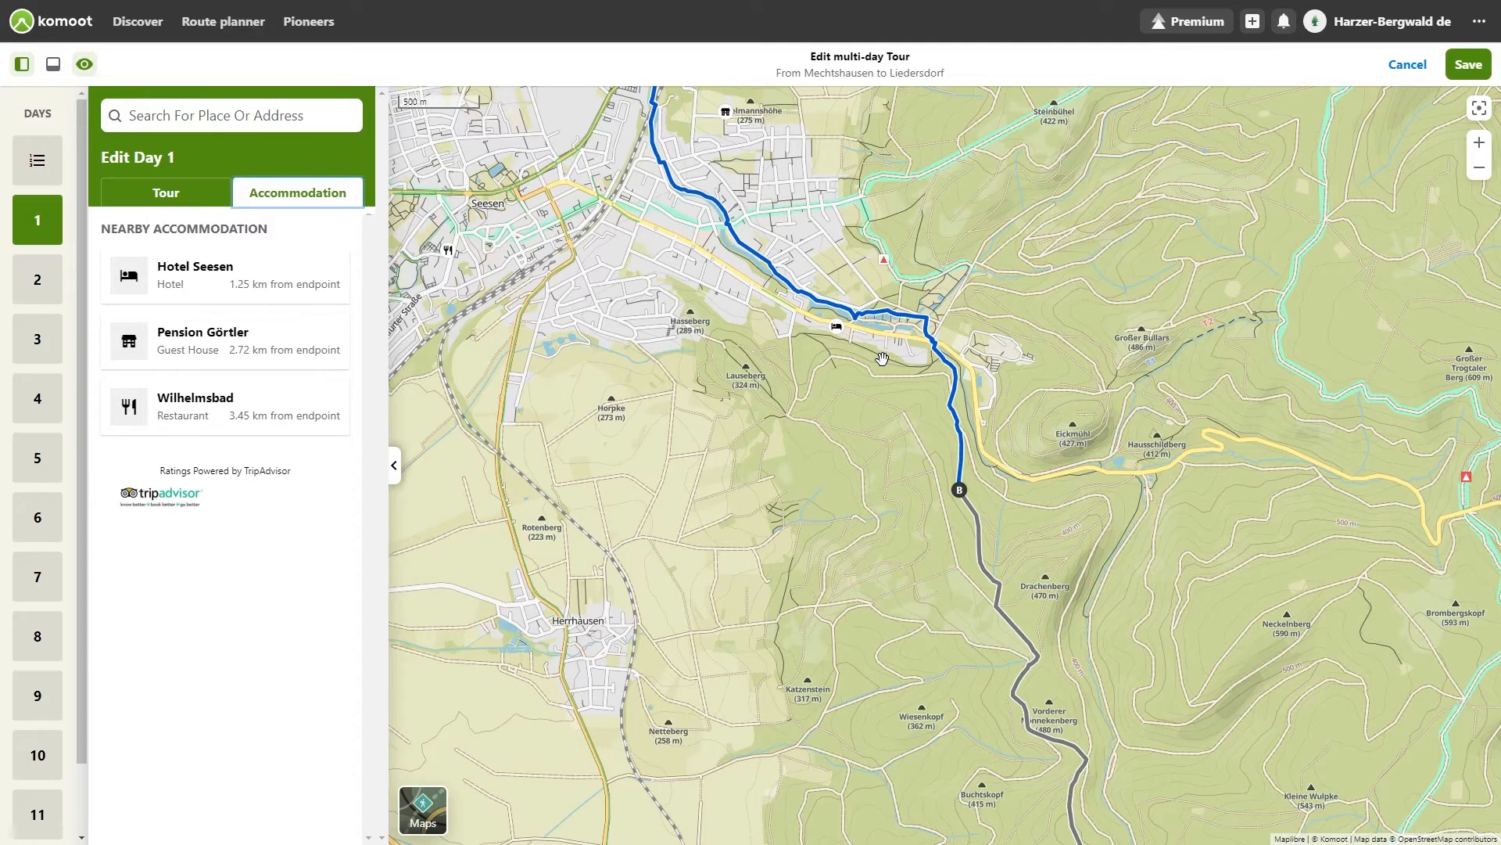
left_click(197, 275)
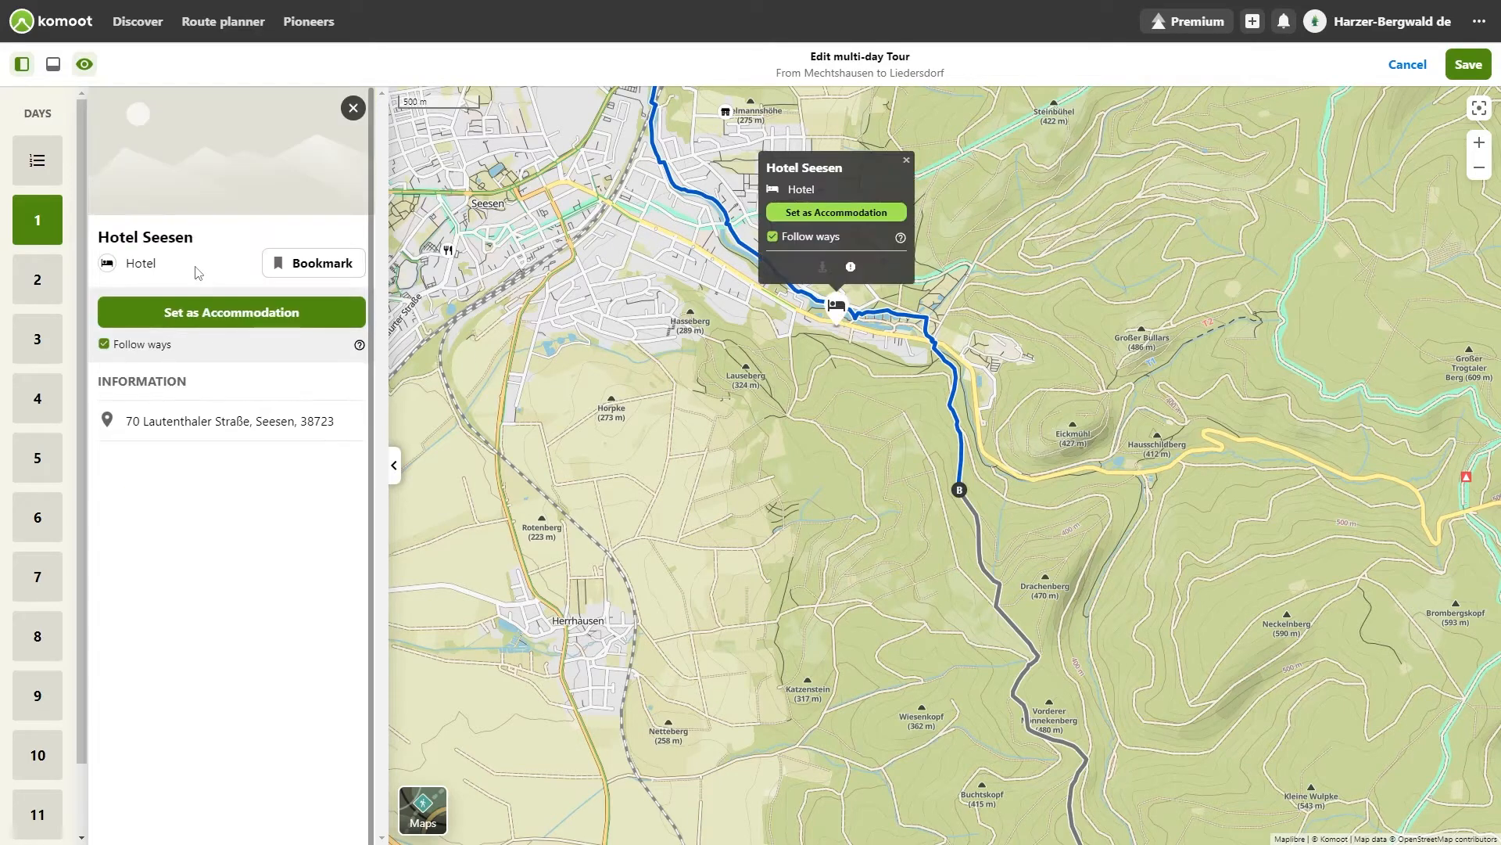
left_click(818, 413)
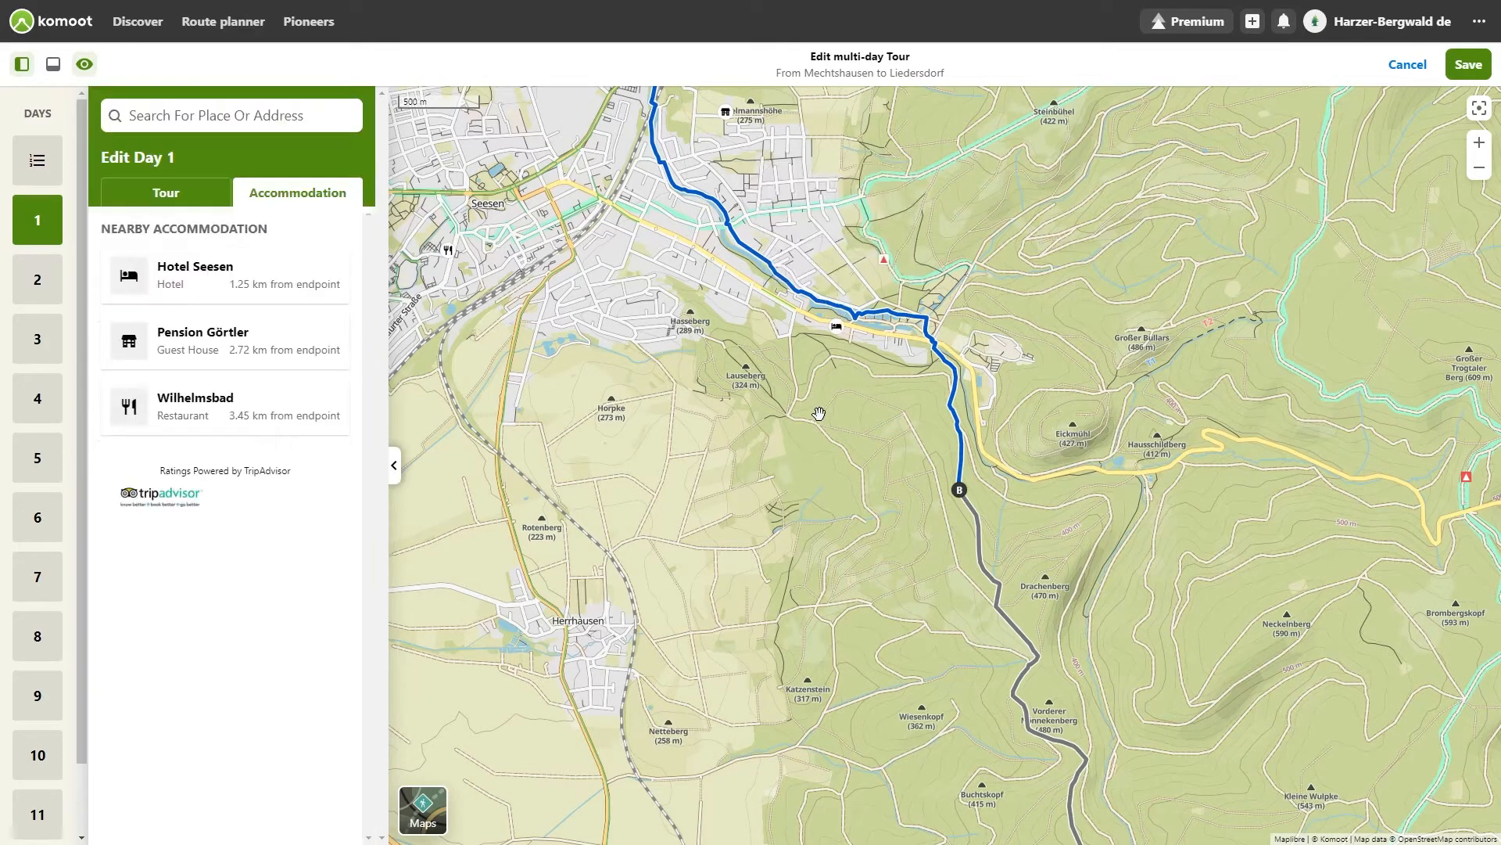
left_click(836, 329)
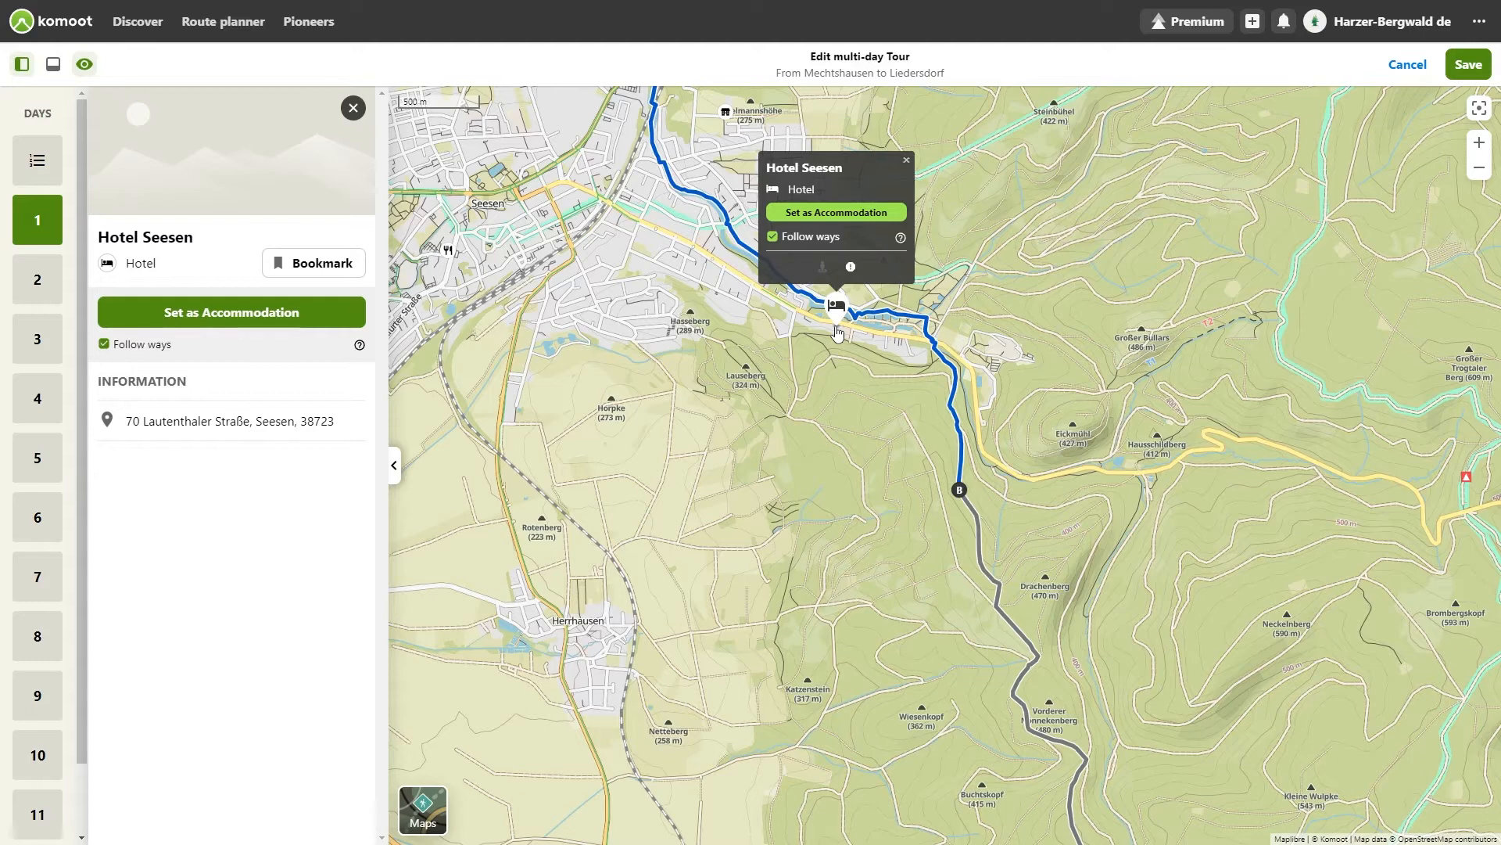
left_click(834, 219)
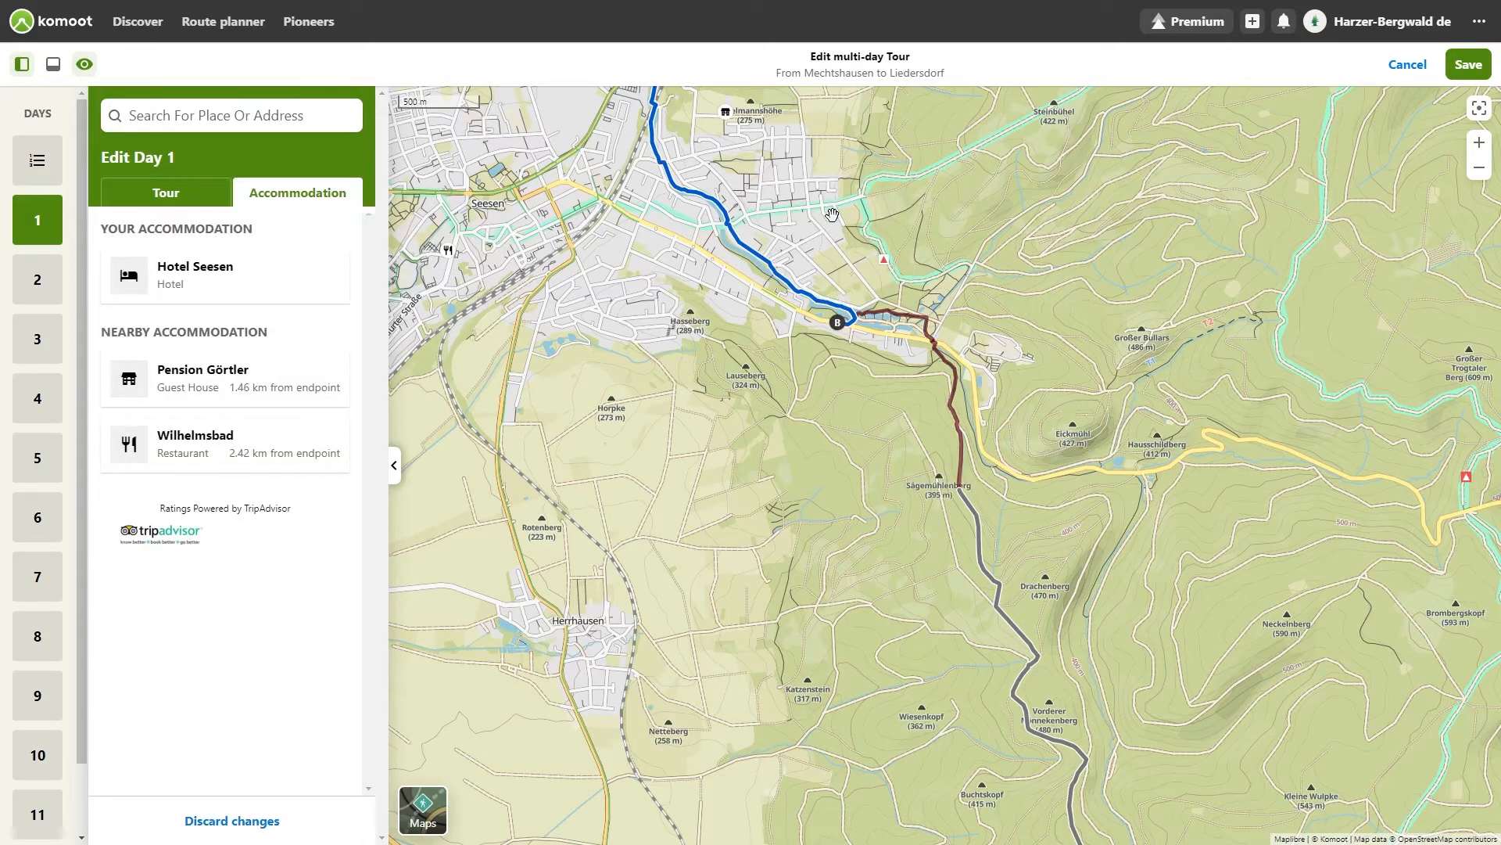
scroll(806, 328, "up", 5)
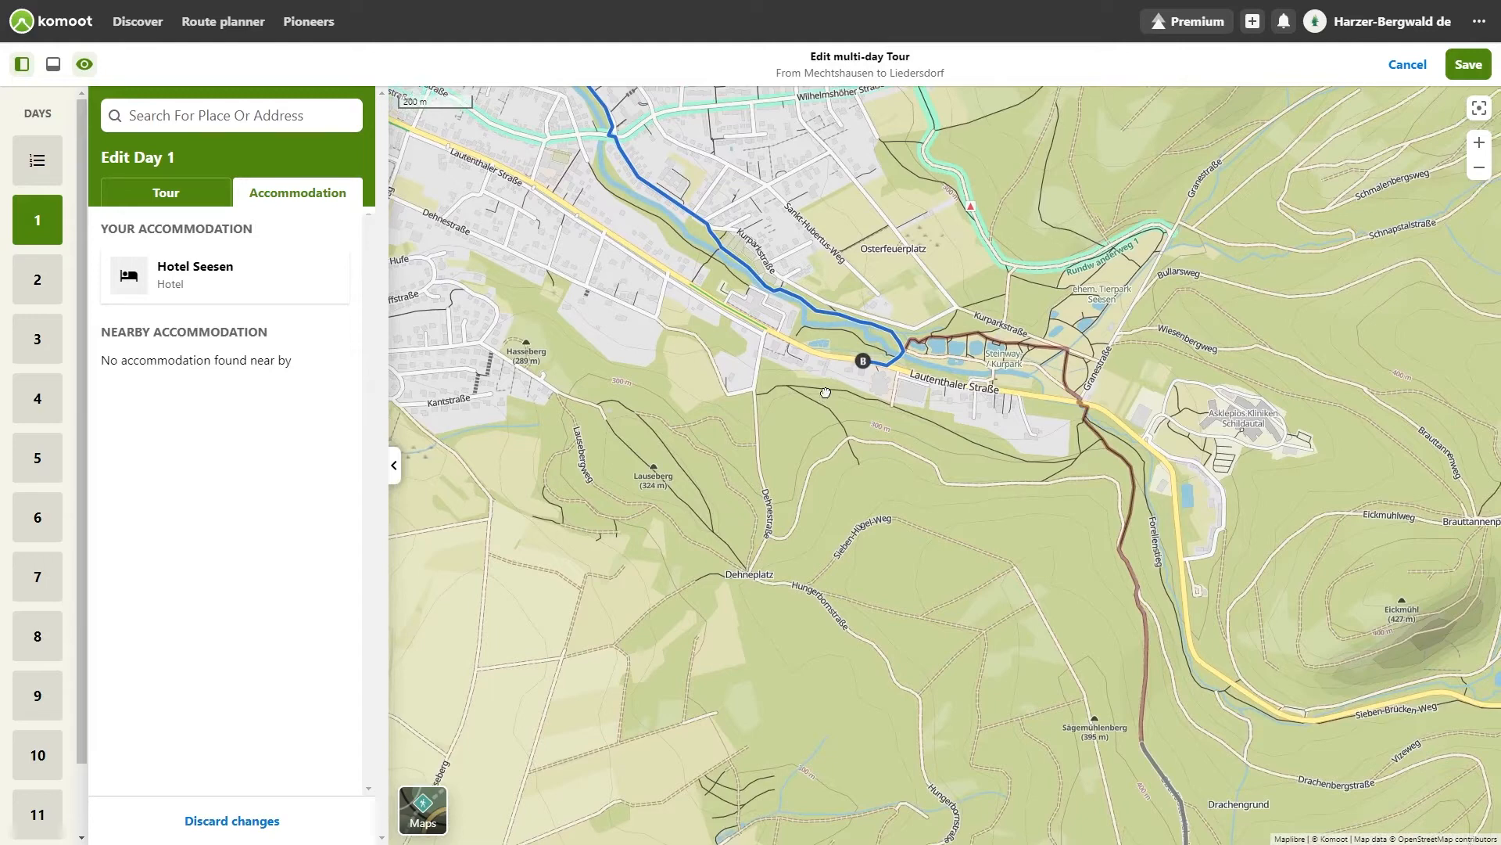
Step: Pan the map around Day 1's endpoint and return to the Day 1 tour summary
left_click_drag(826, 393, 823, 434)
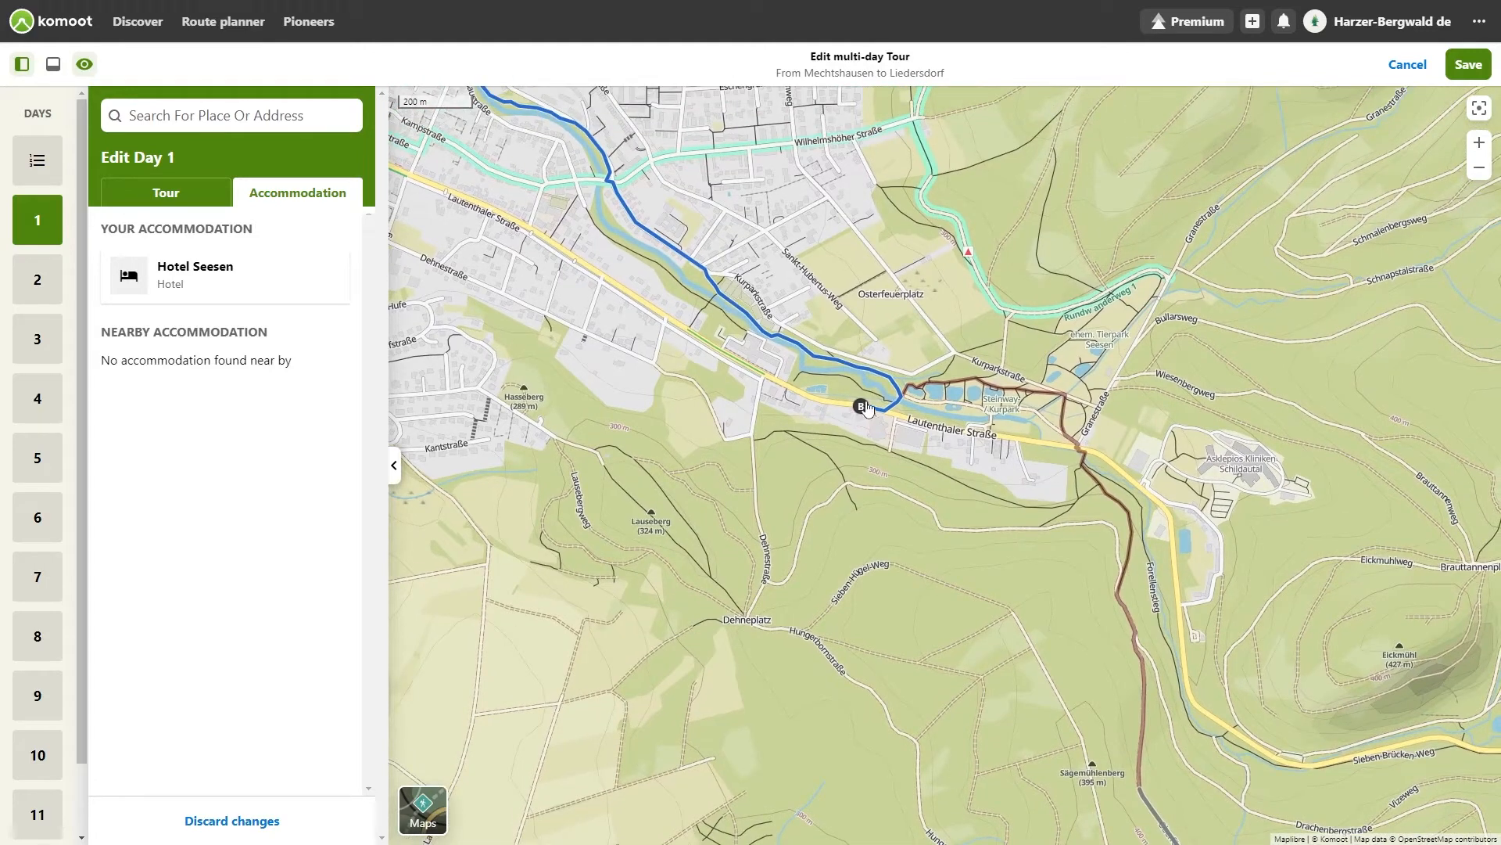
mouse_move(861, 409)
left_mouse_down()
mouse_move(1017, 445)
mouse_move(655, 370)
left_mouse_up()
left_click(155, 197)
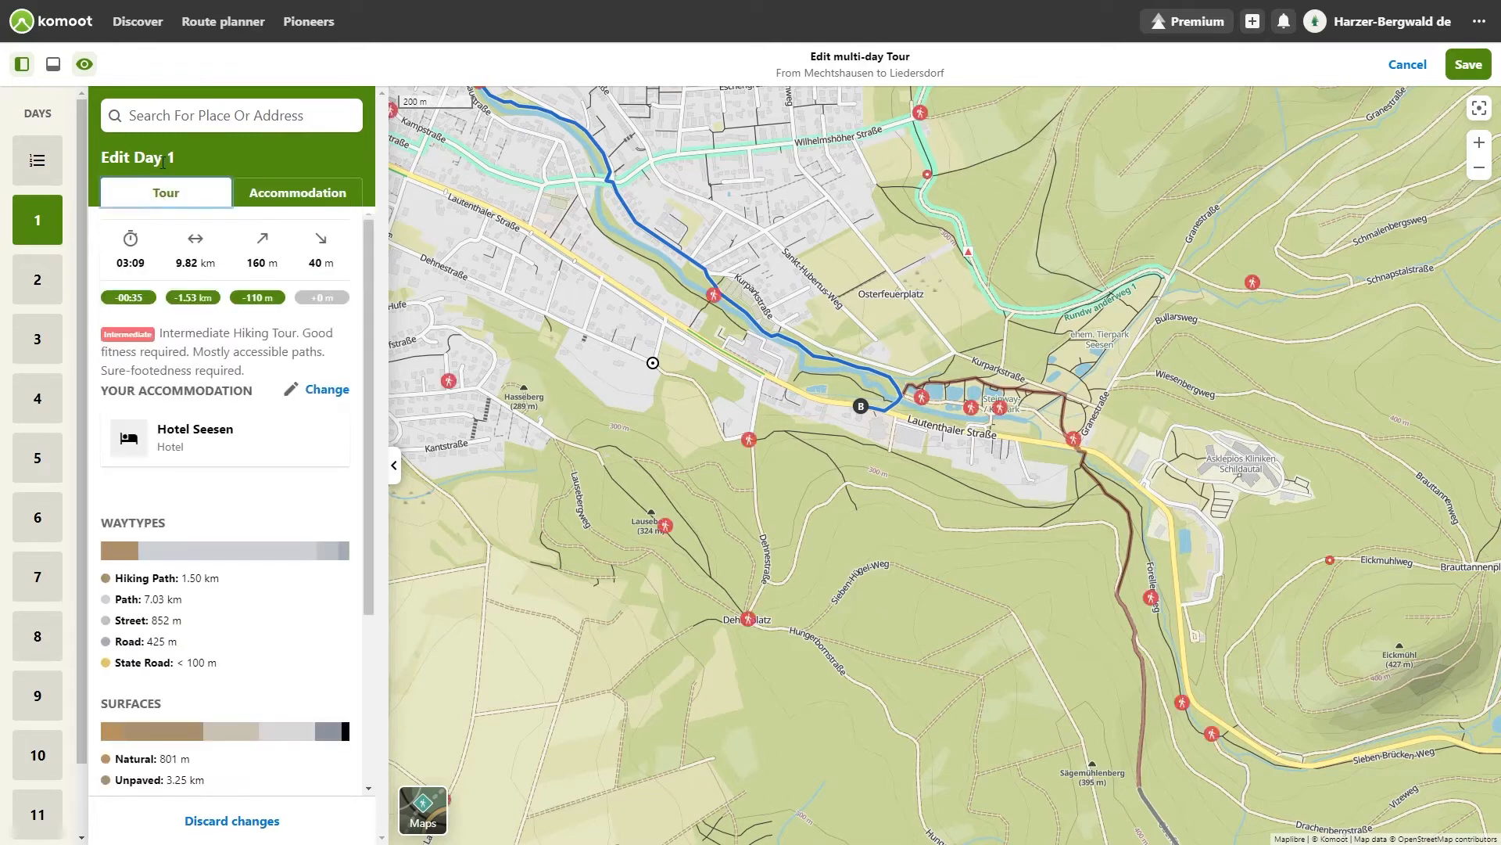
Step: Explore the map's place filters, toggling Parking, Camping Grounds and Natural Sights on and off
left_click(149, 108)
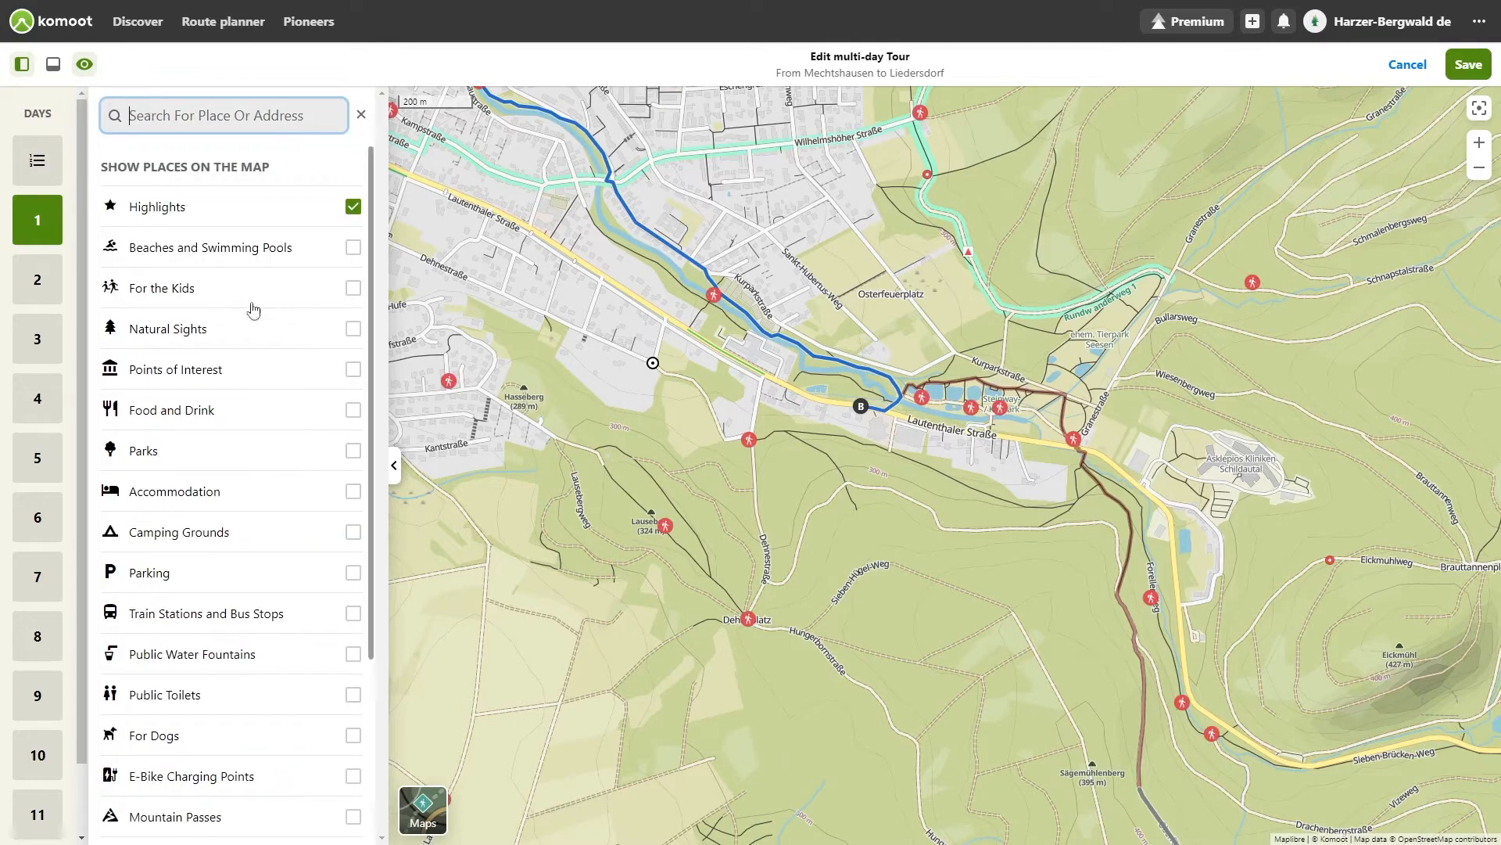
left_click(356, 575)
left_click(354, 574)
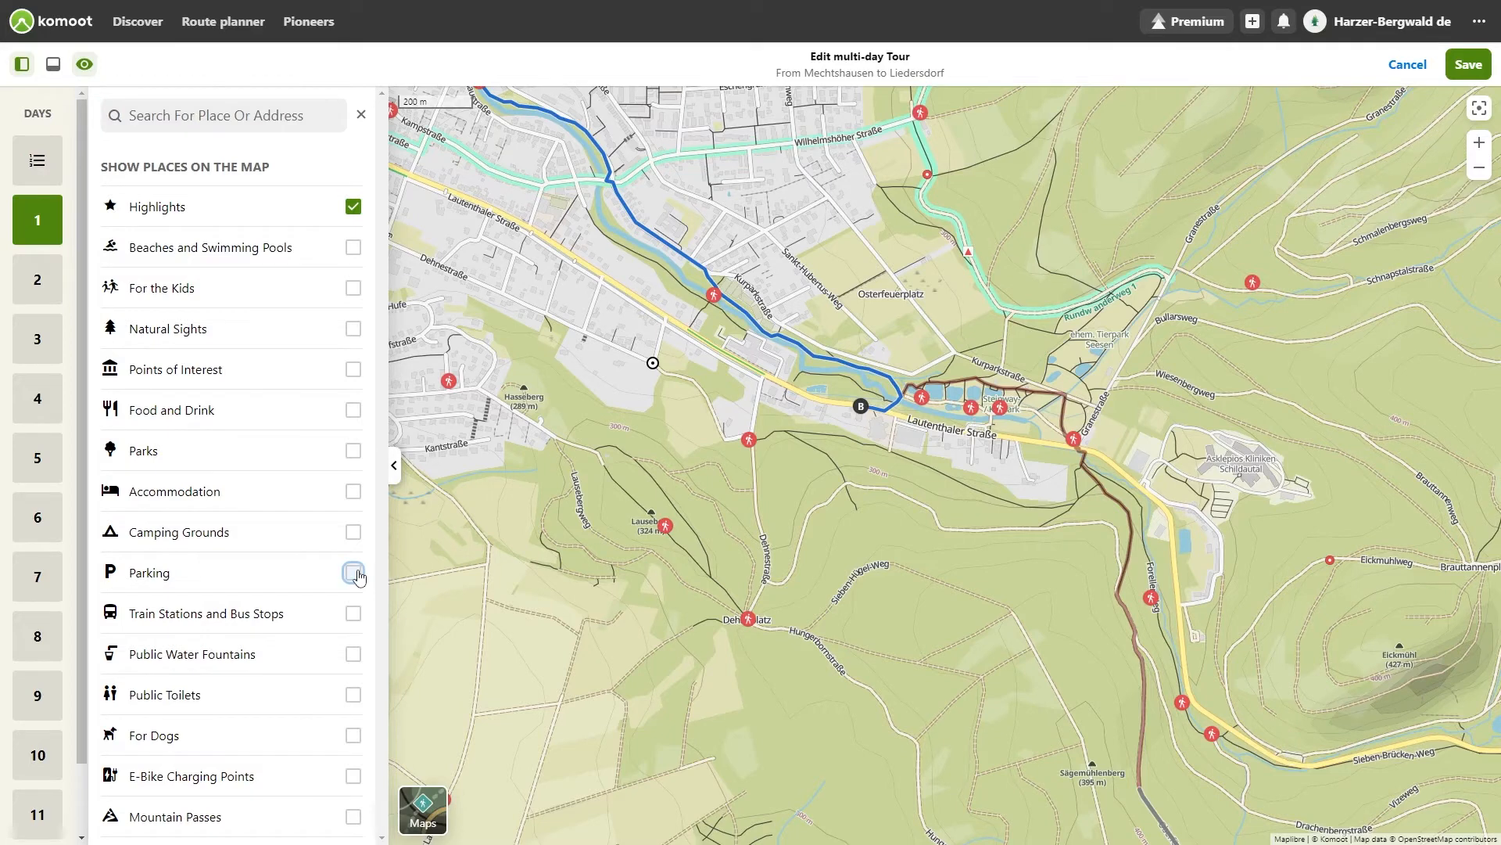
left_click(354, 533)
left_click(354, 532)
left_click(354, 329)
left_click(353, 329)
left_click(183, 114)
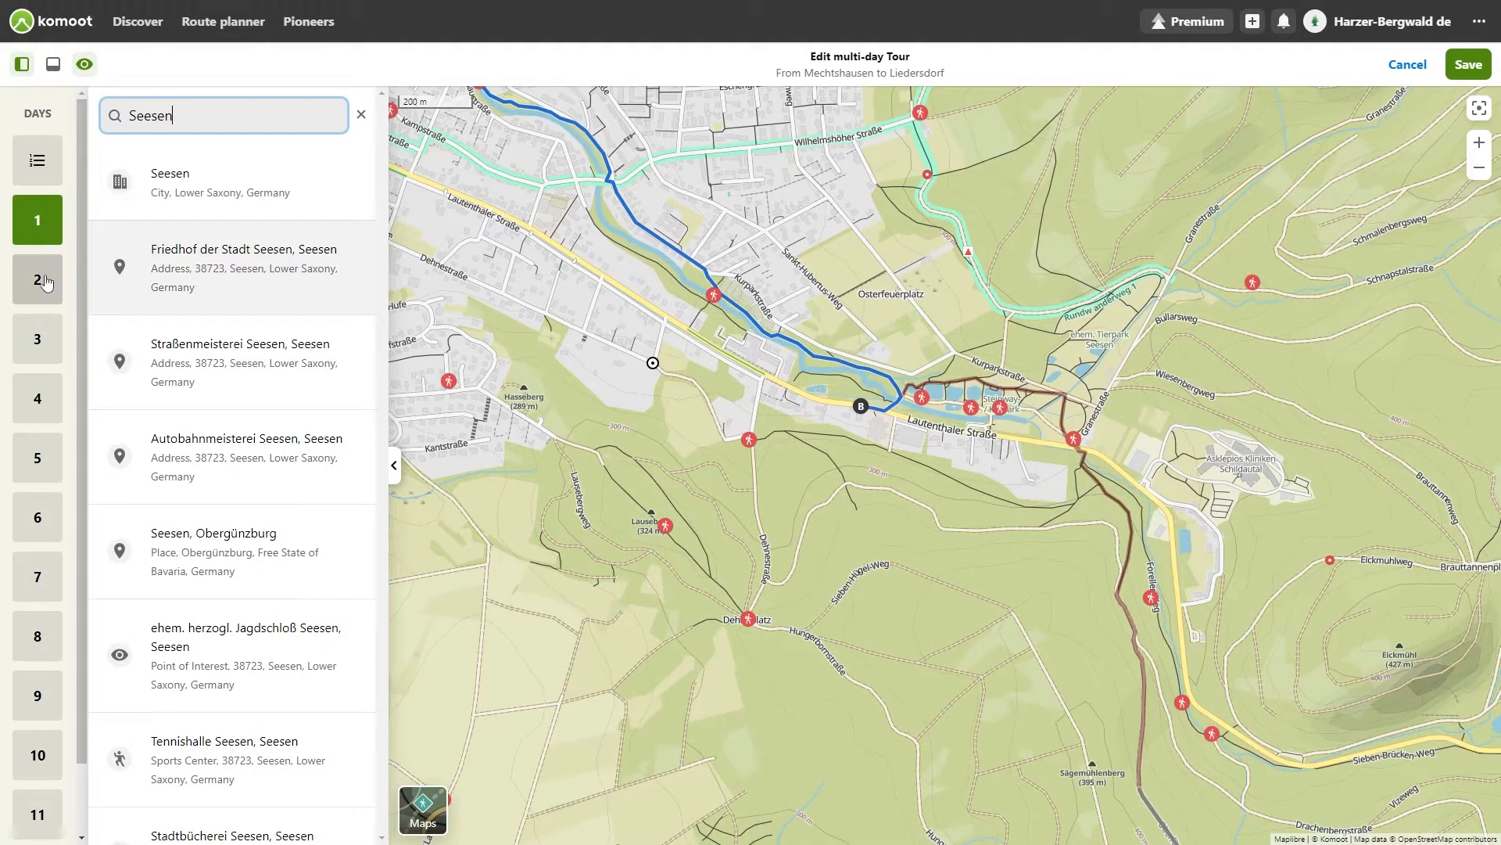
Step: Compare where Day 1 ends and Day 2 starts by switching between the two days on the map
left_click(37, 279)
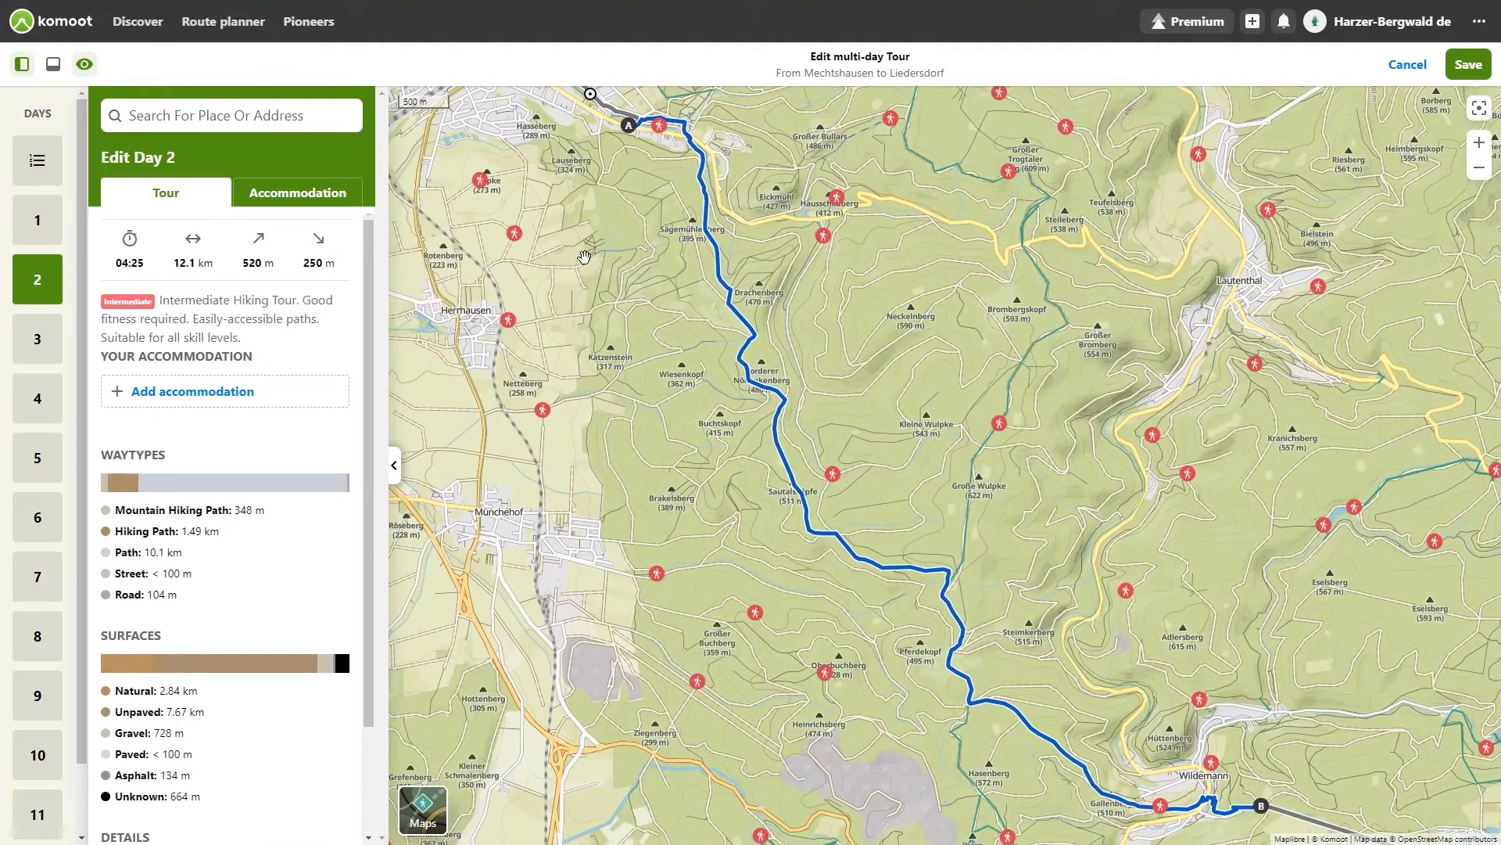
scroll(565, 244, "up", 5)
left_click_drag(654, 161, 674, 530)
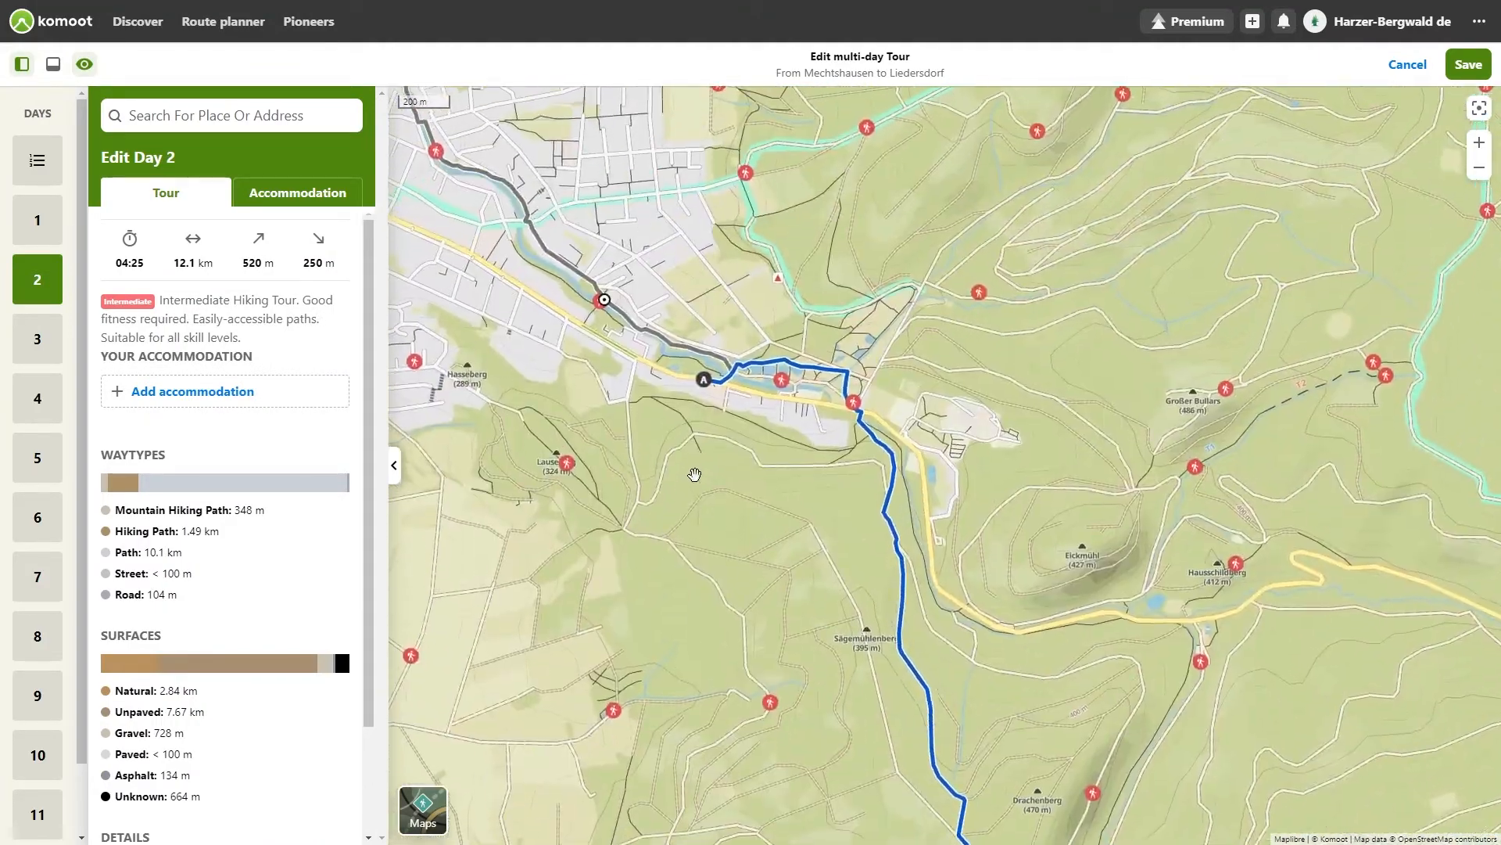
scroll(696, 471, "up", 5)
left_click_drag(744, 320, 785, 583)
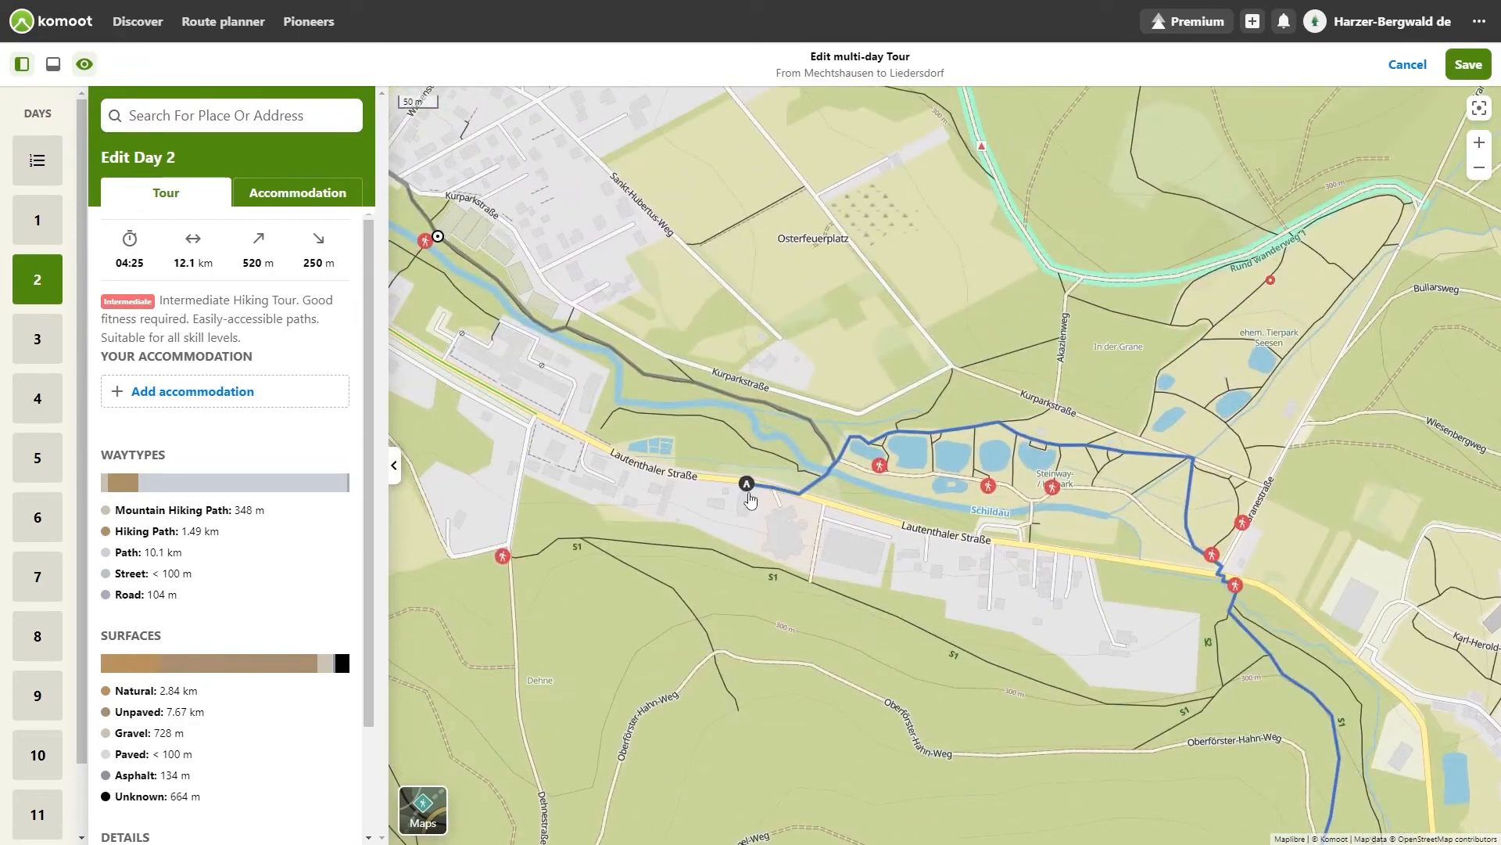
left_click(35, 235)
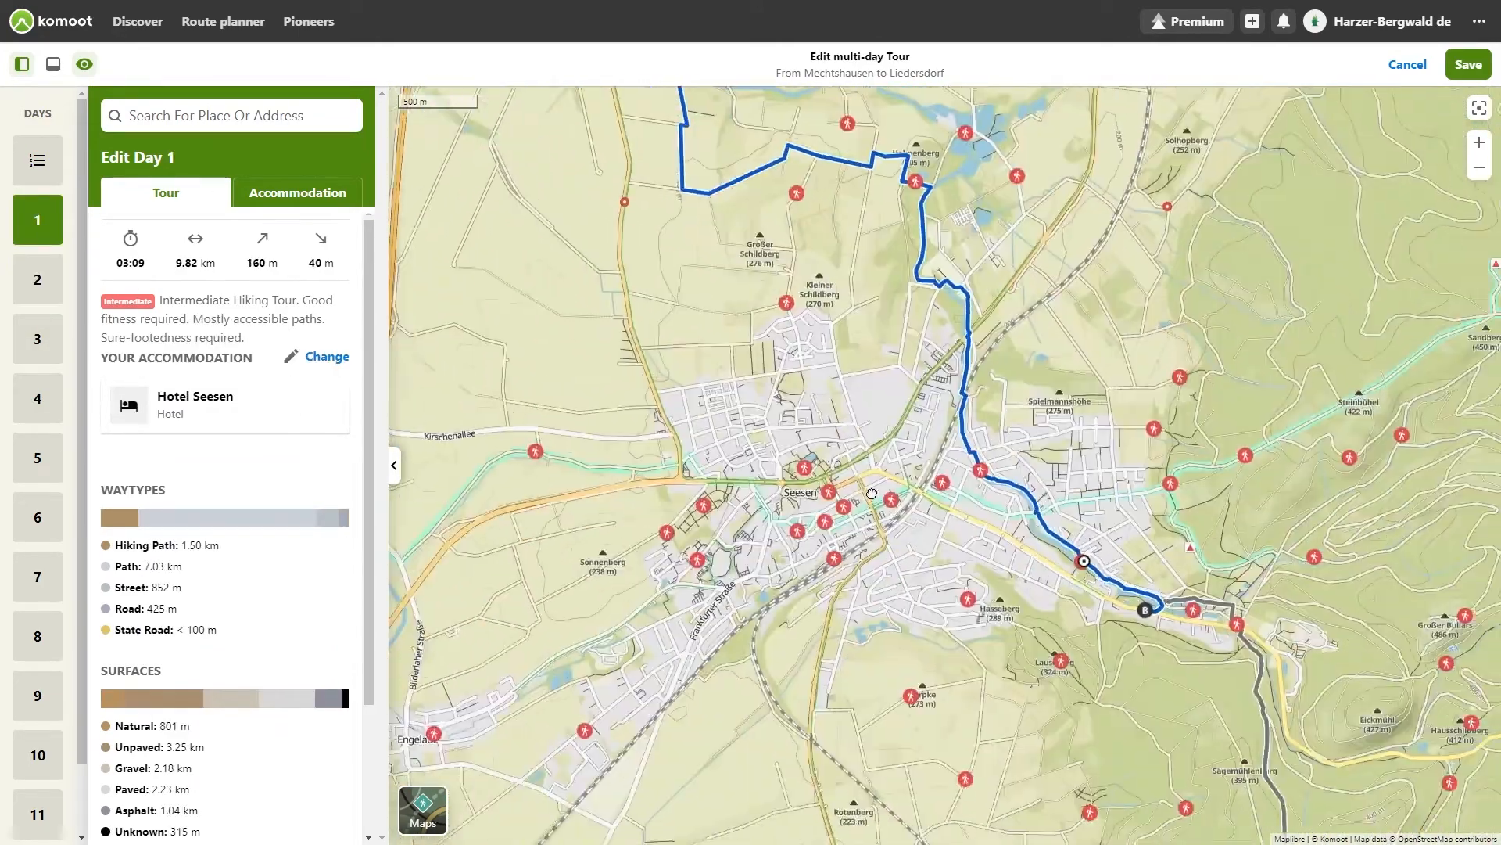
left_click_drag(872, 493, 461, 296)
scroll(703, 394, "up", 5)
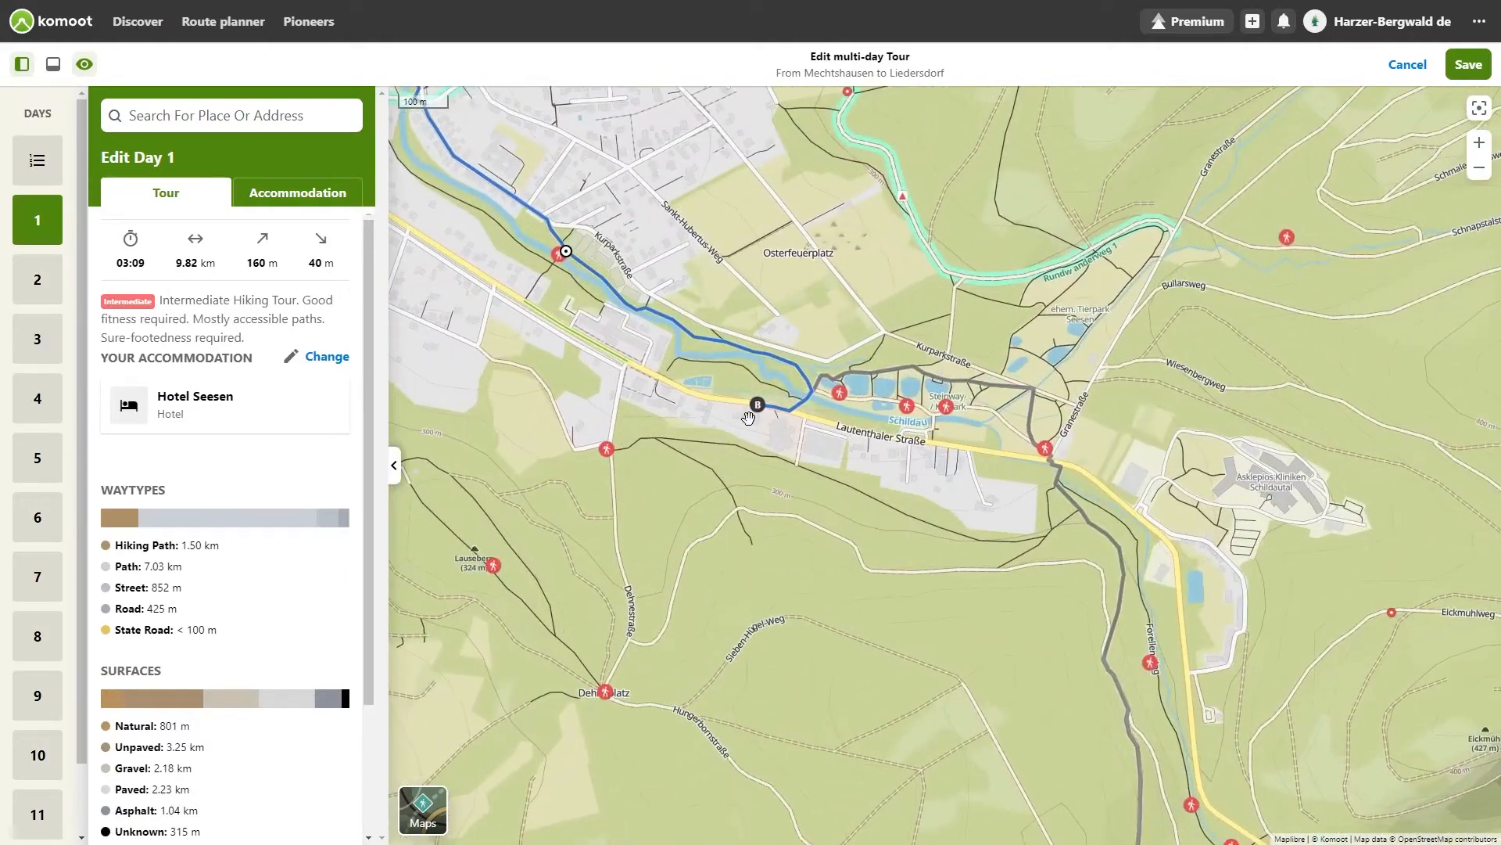
left_click(39, 284)
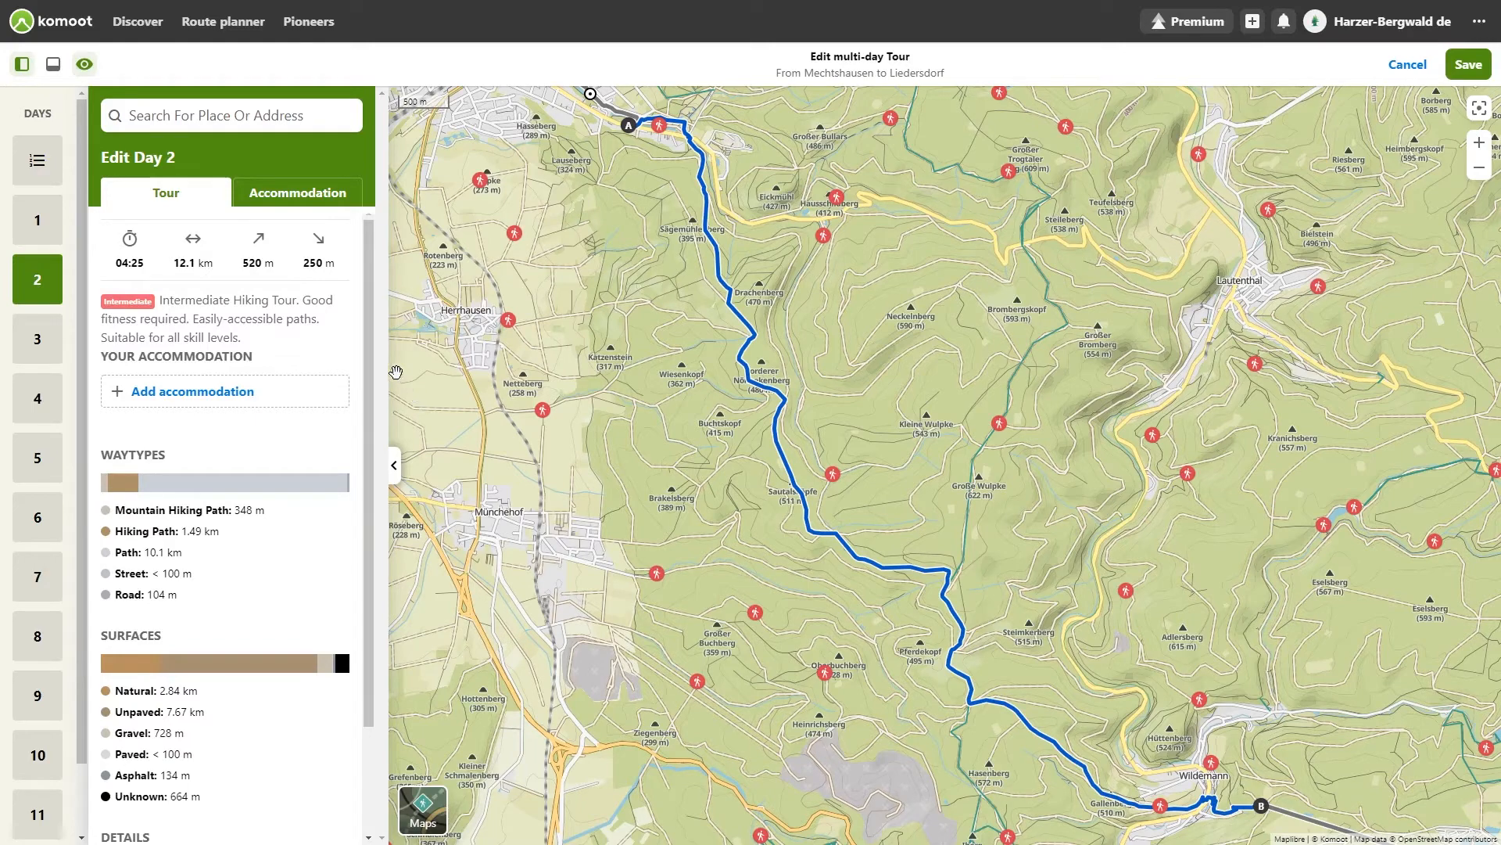
Step: Set Haus Hirschfelder as the accommodation for Day 2
left_click(283, 191)
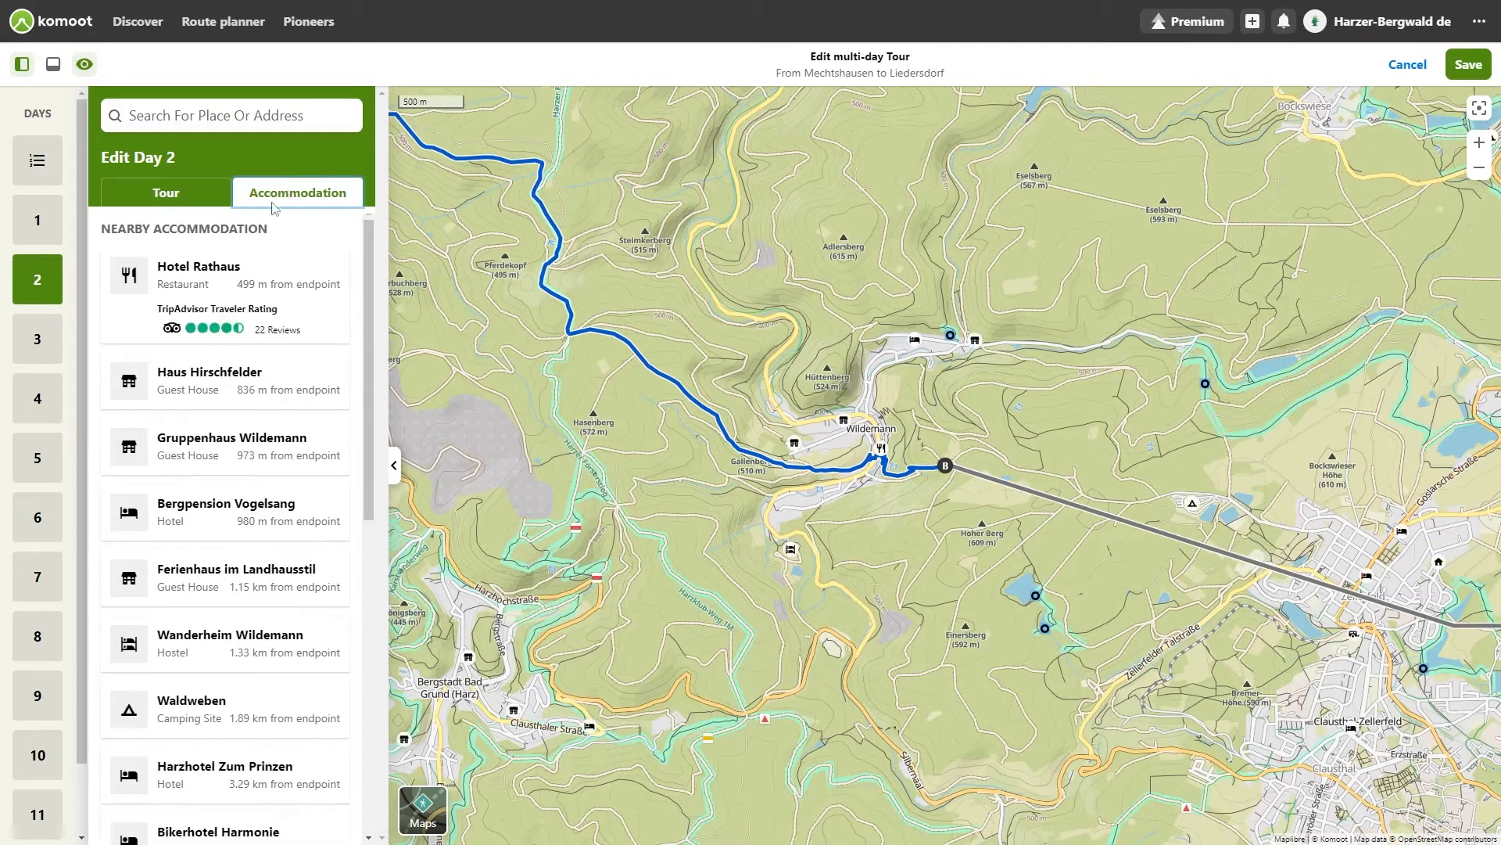
scroll(953, 551, "up", 2)
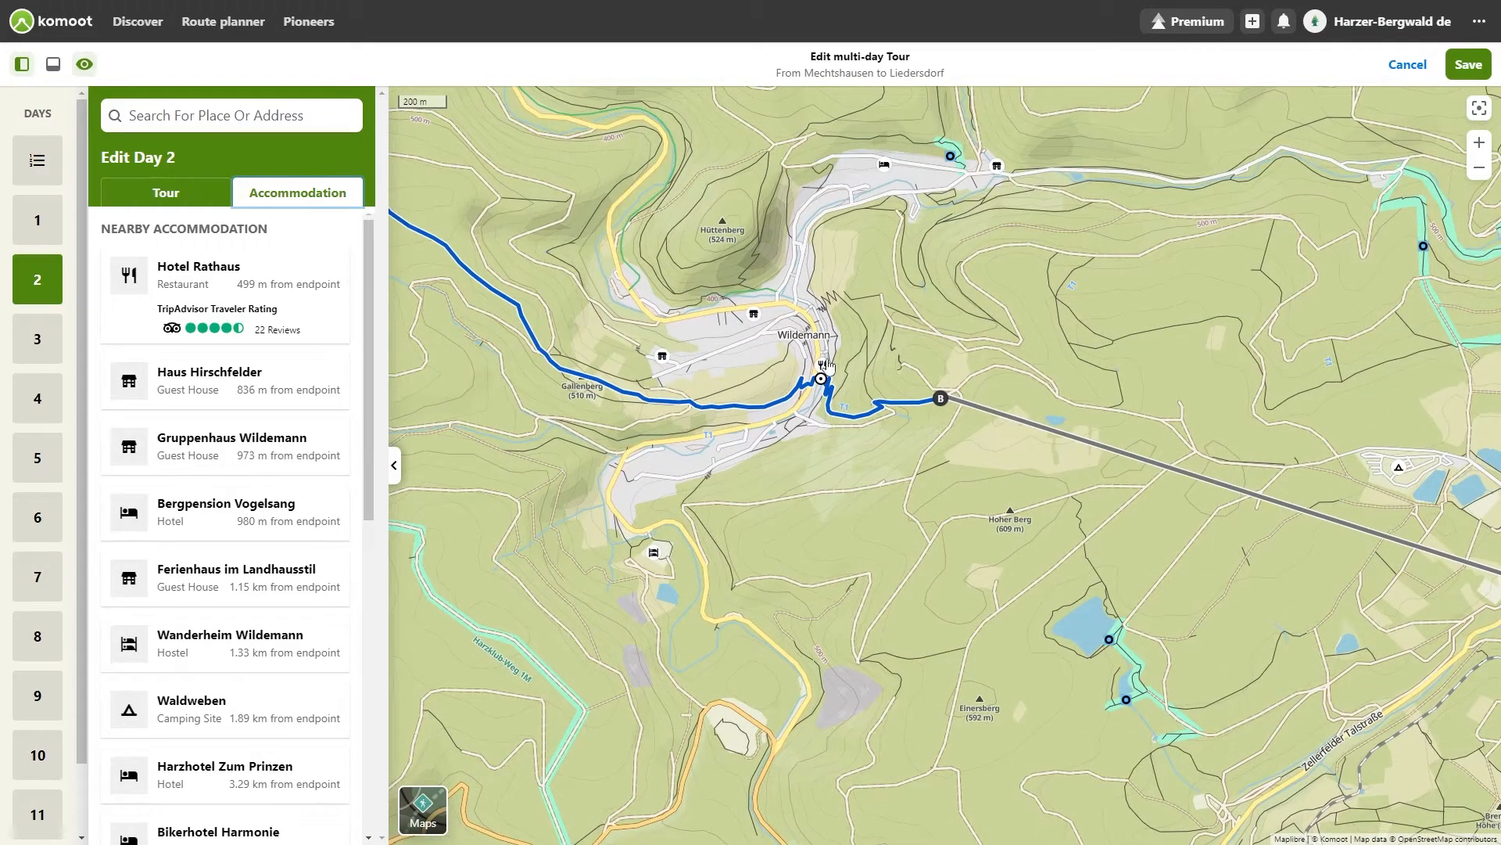
left_click(760, 315)
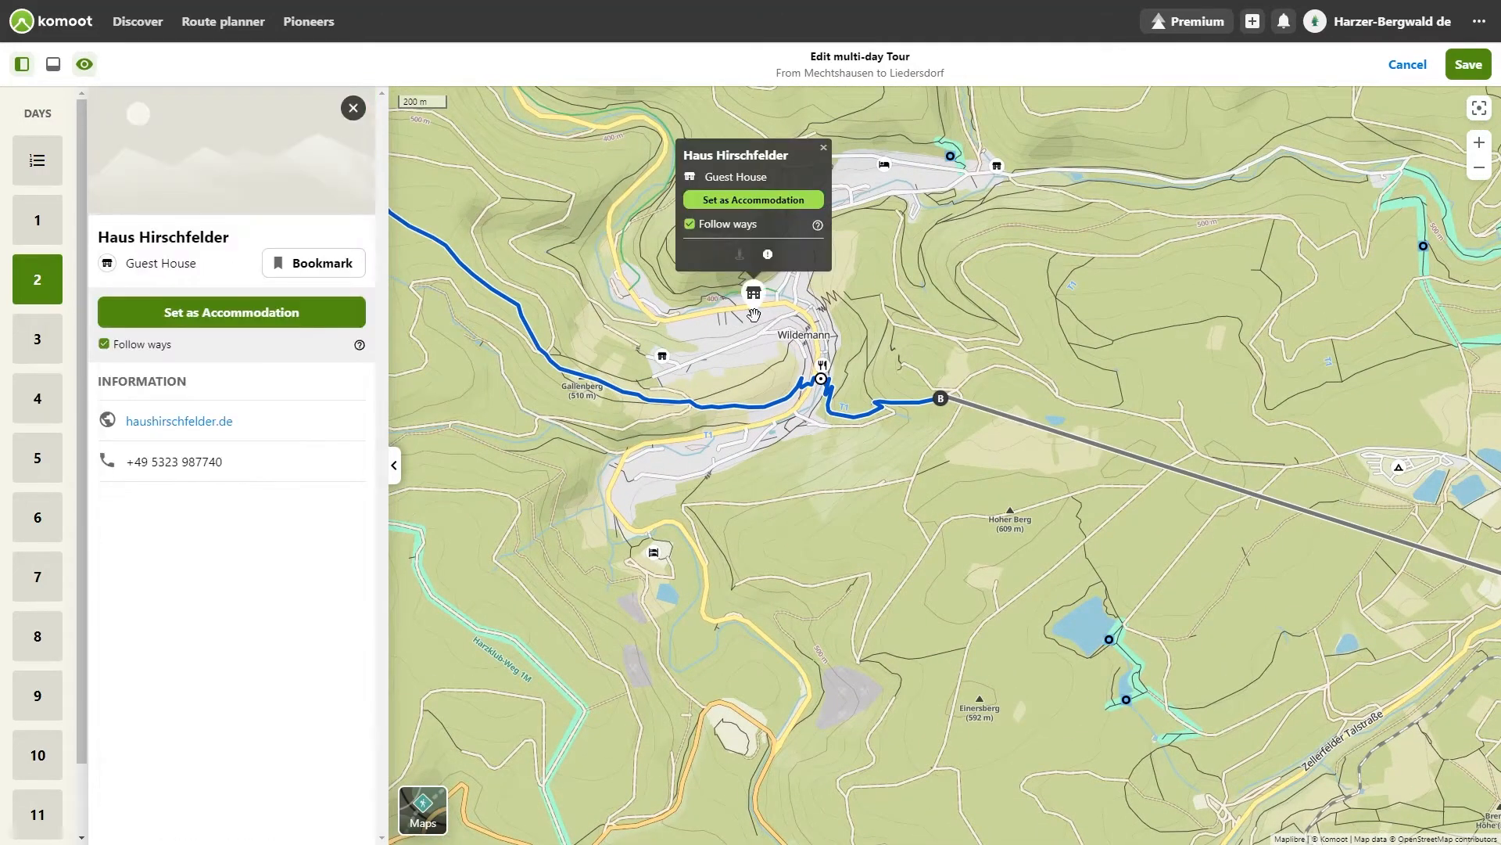
left_click(769, 201)
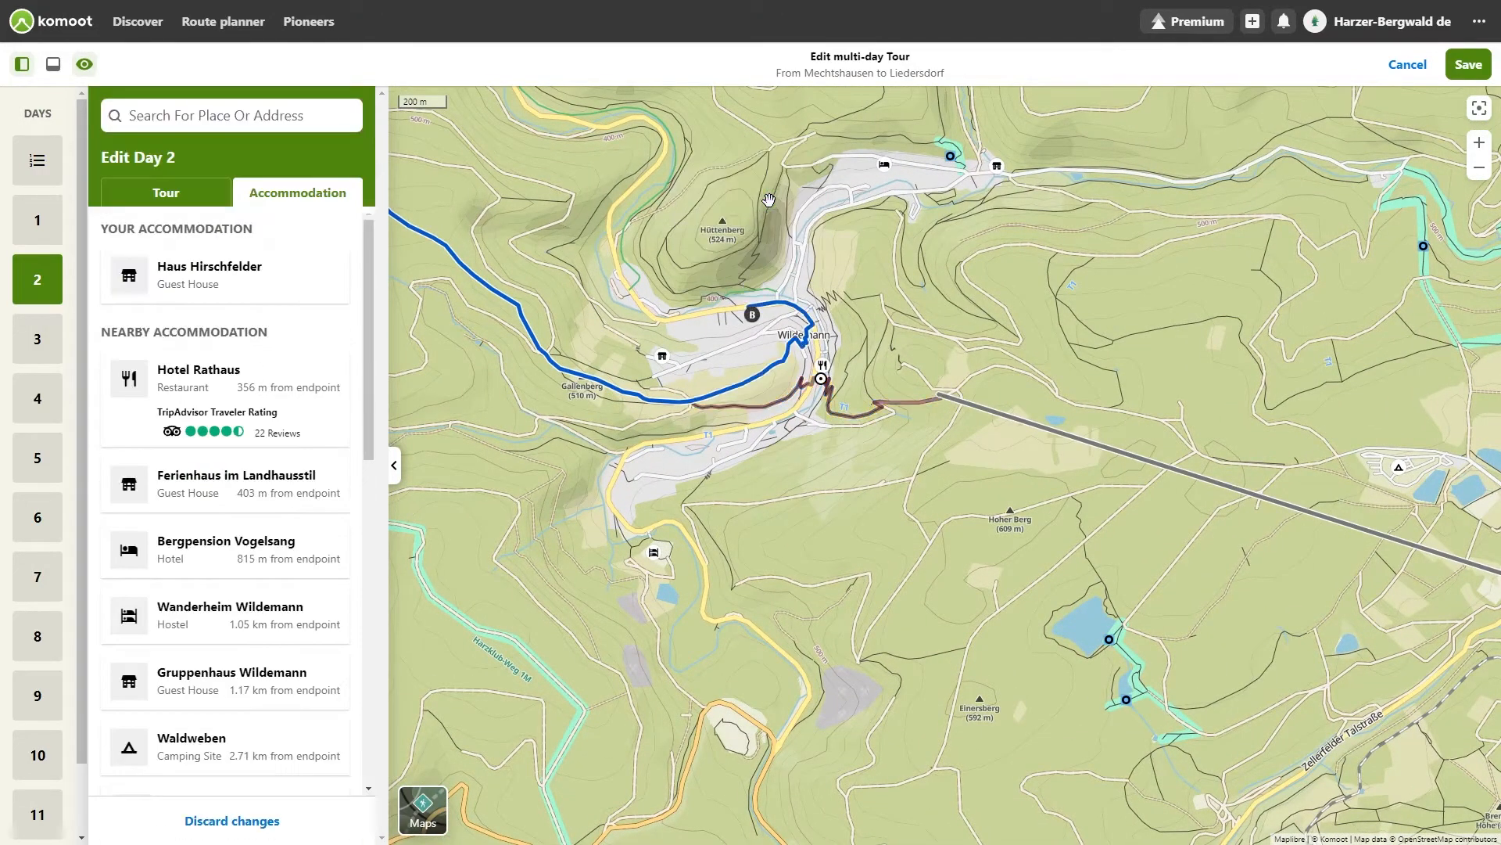
Step: Set a lodging near Day 3's endpoint, picked on the map, as Day 3's accommodation
left_click(36, 350)
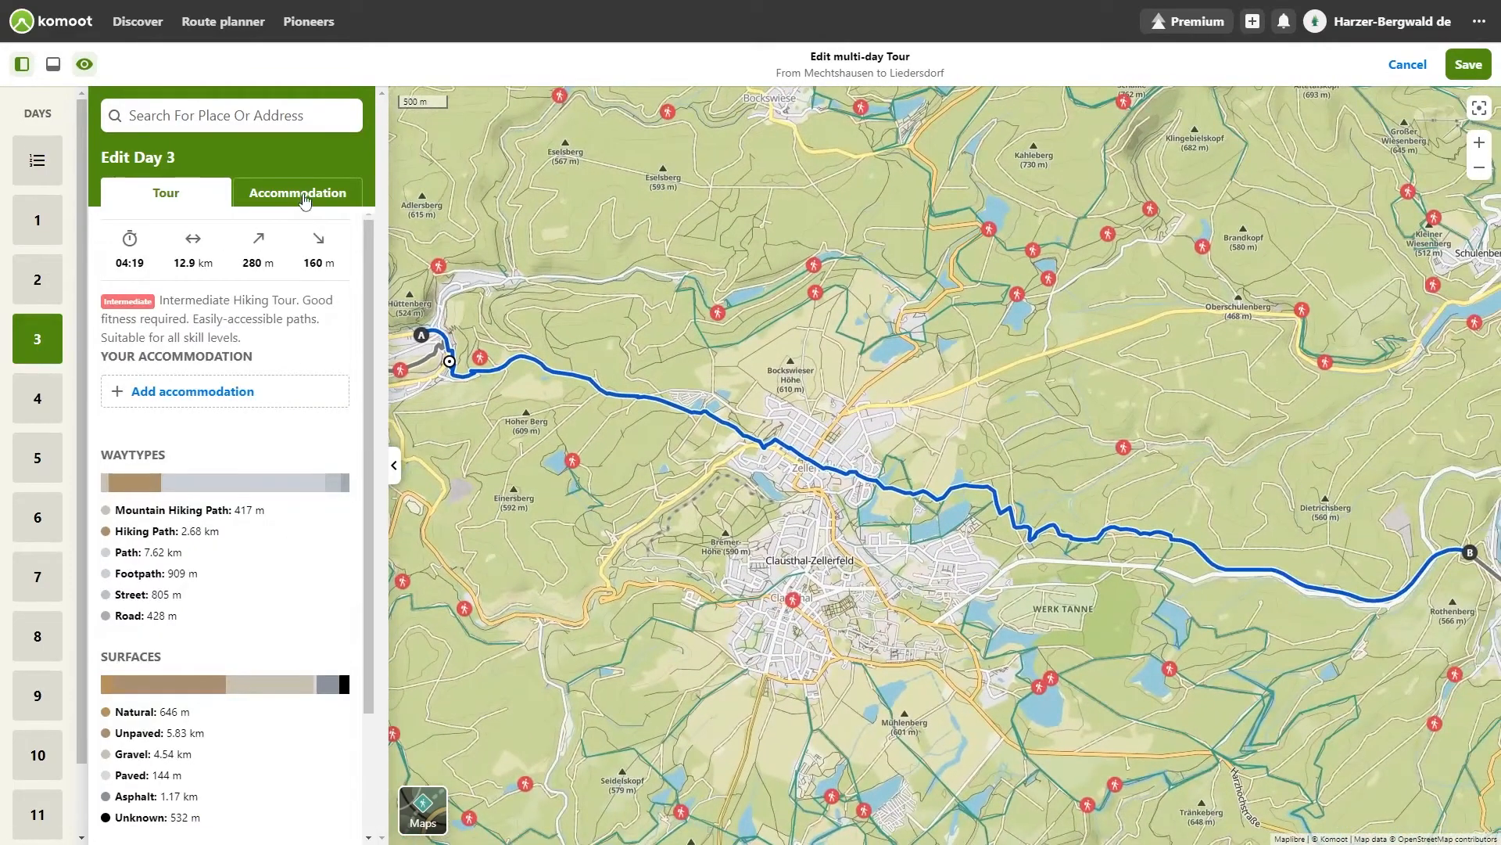
left_click(305, 197)
left_click(1005, 496)
left_click(976, 405)
Step: Set a lodging near Day 4's endpoint, picked on the map, as Day 4's accommodation
left_click(39, 398)
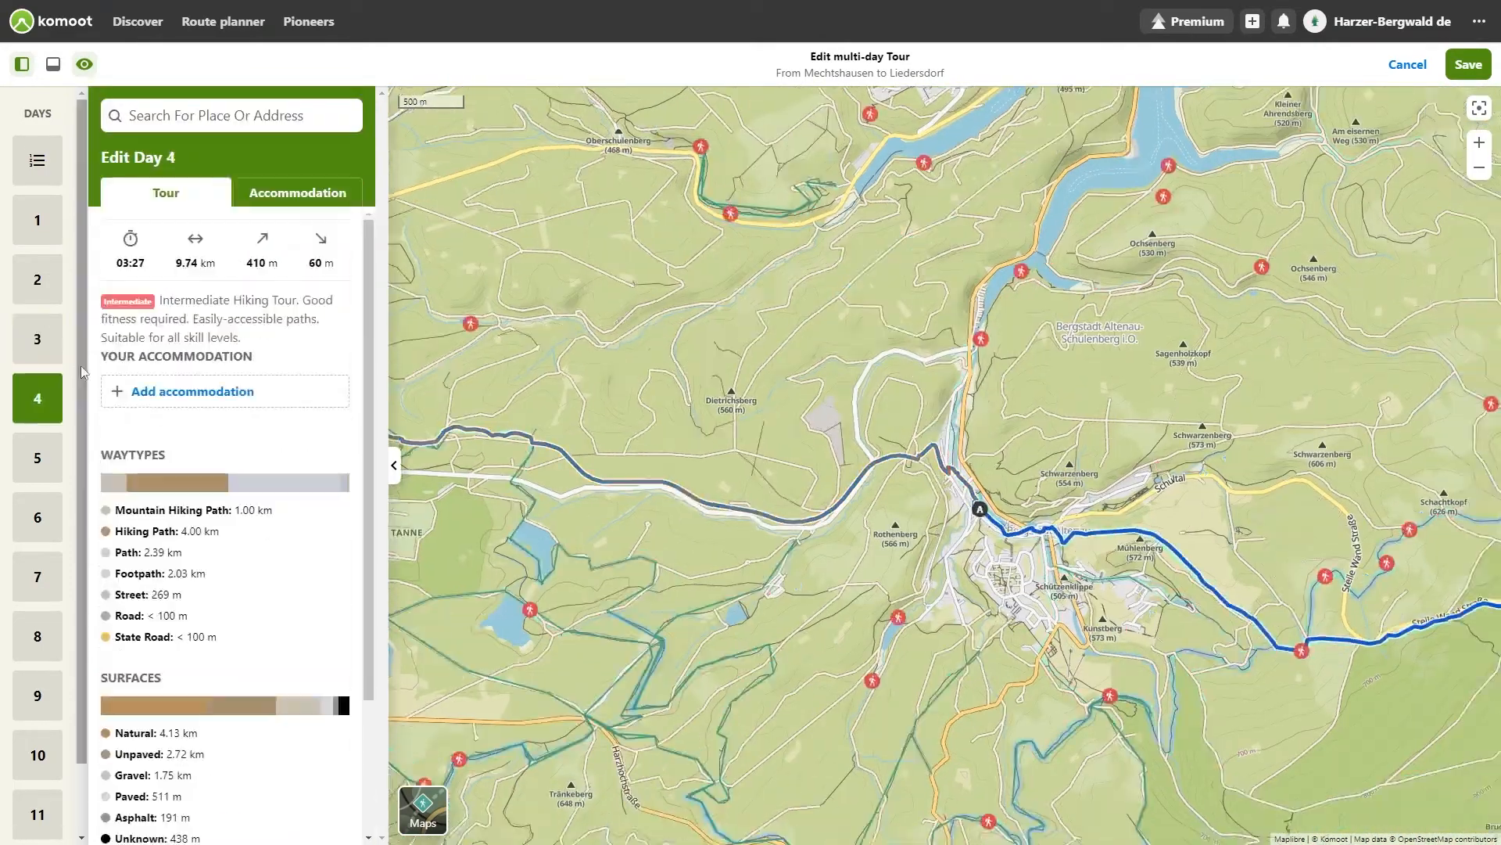
left_click(299, 194)
left_click(795, 380)
left_click(791, 265)
Step: Set a lodging near Day 5's endpoint, picked on the map, as Day 5's accommodation
left_click(37, 458)
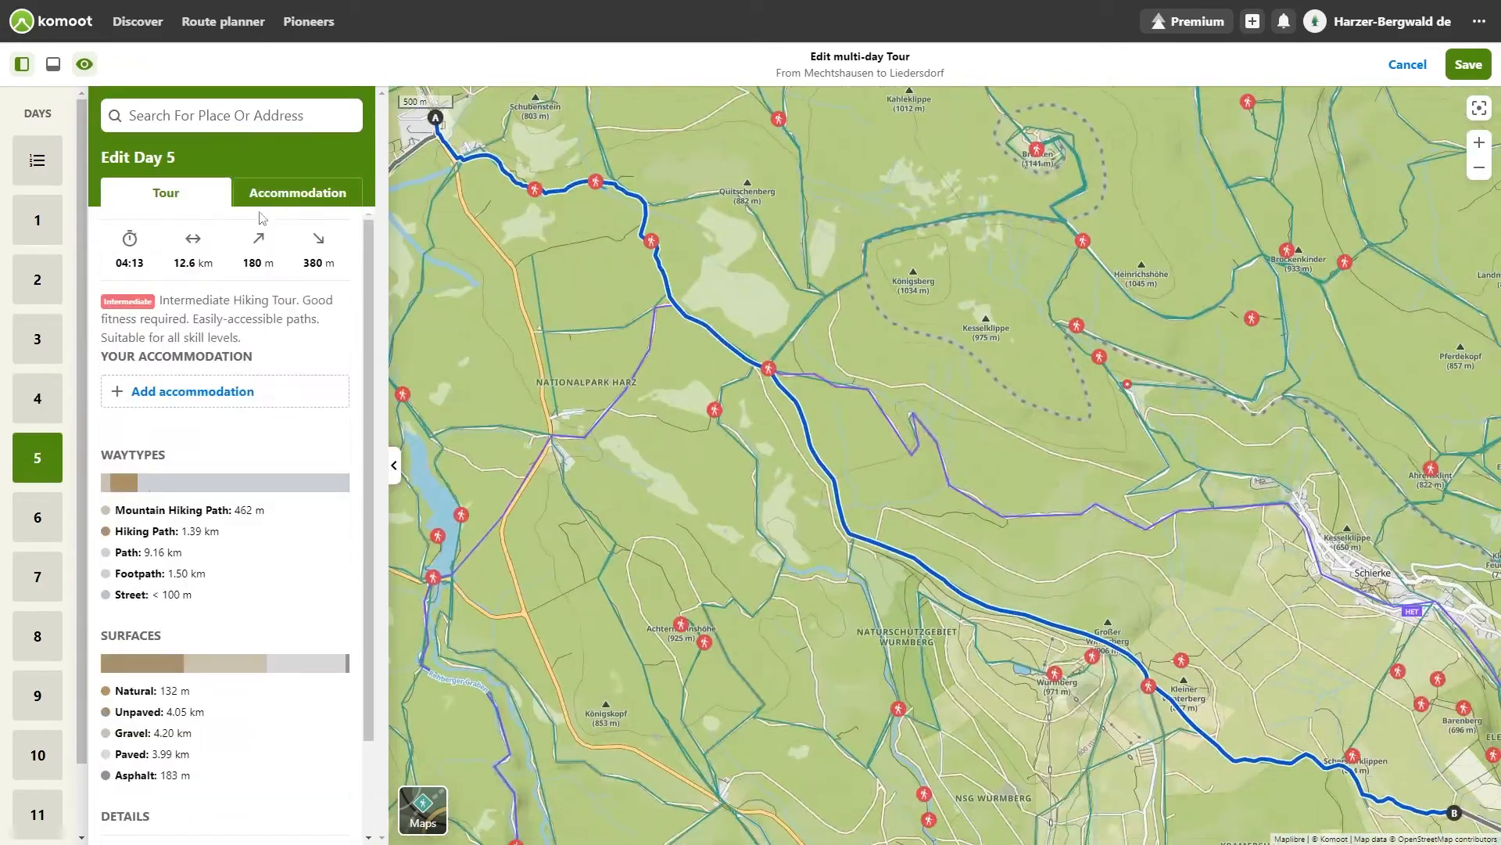
left_click(298, 192)
left_click(1092, 490)
left_click(1079, 373)
Step: Set Pension Königshof as the accommodation for Day 6
left_click(38, 517)
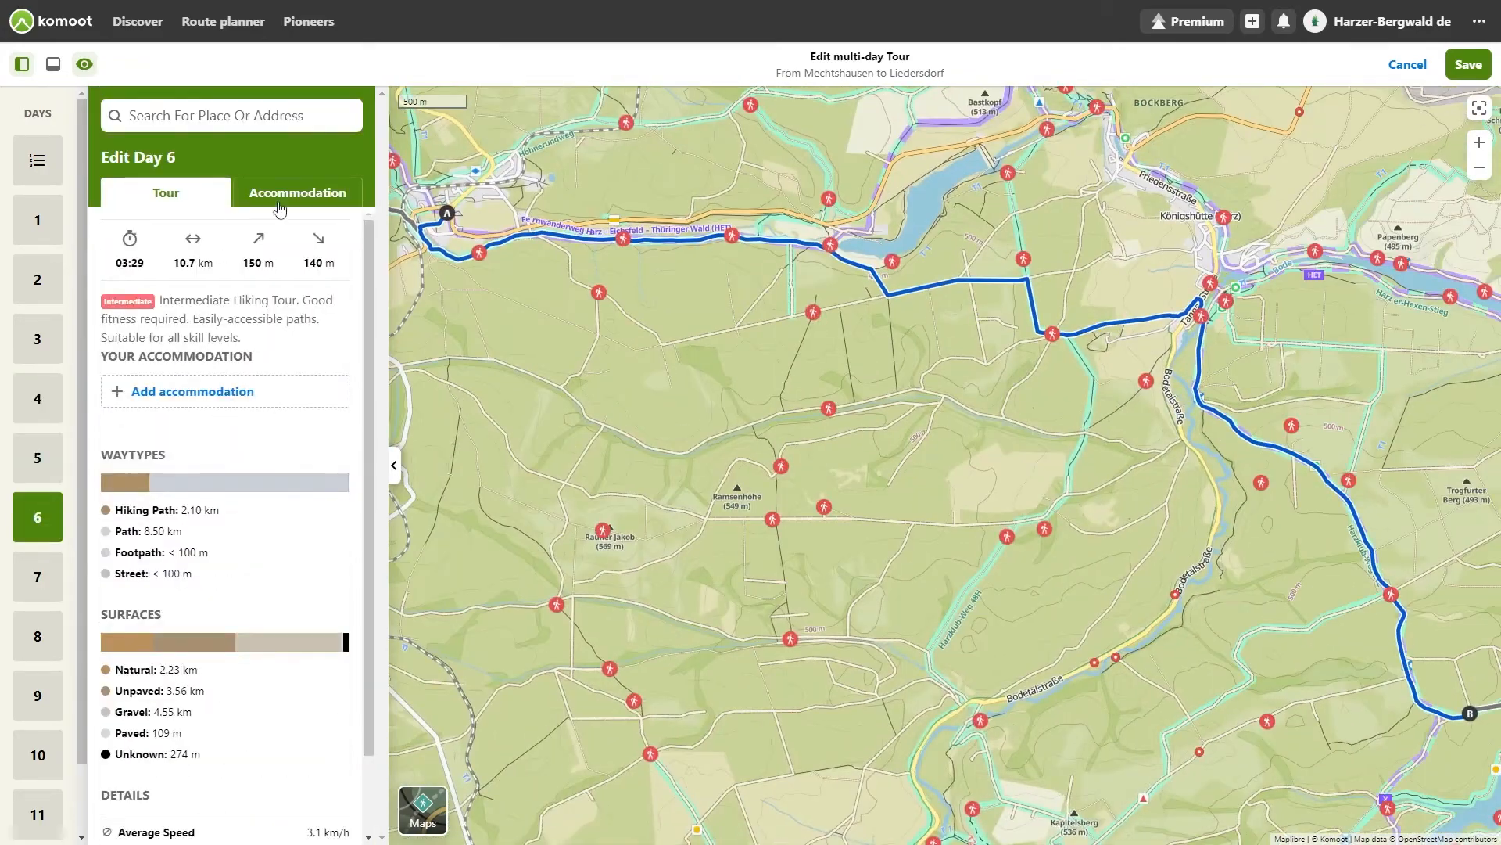
left_click(282, 205)
left_click_drag(904, 566, 471, 319)
left_click(211, 270)
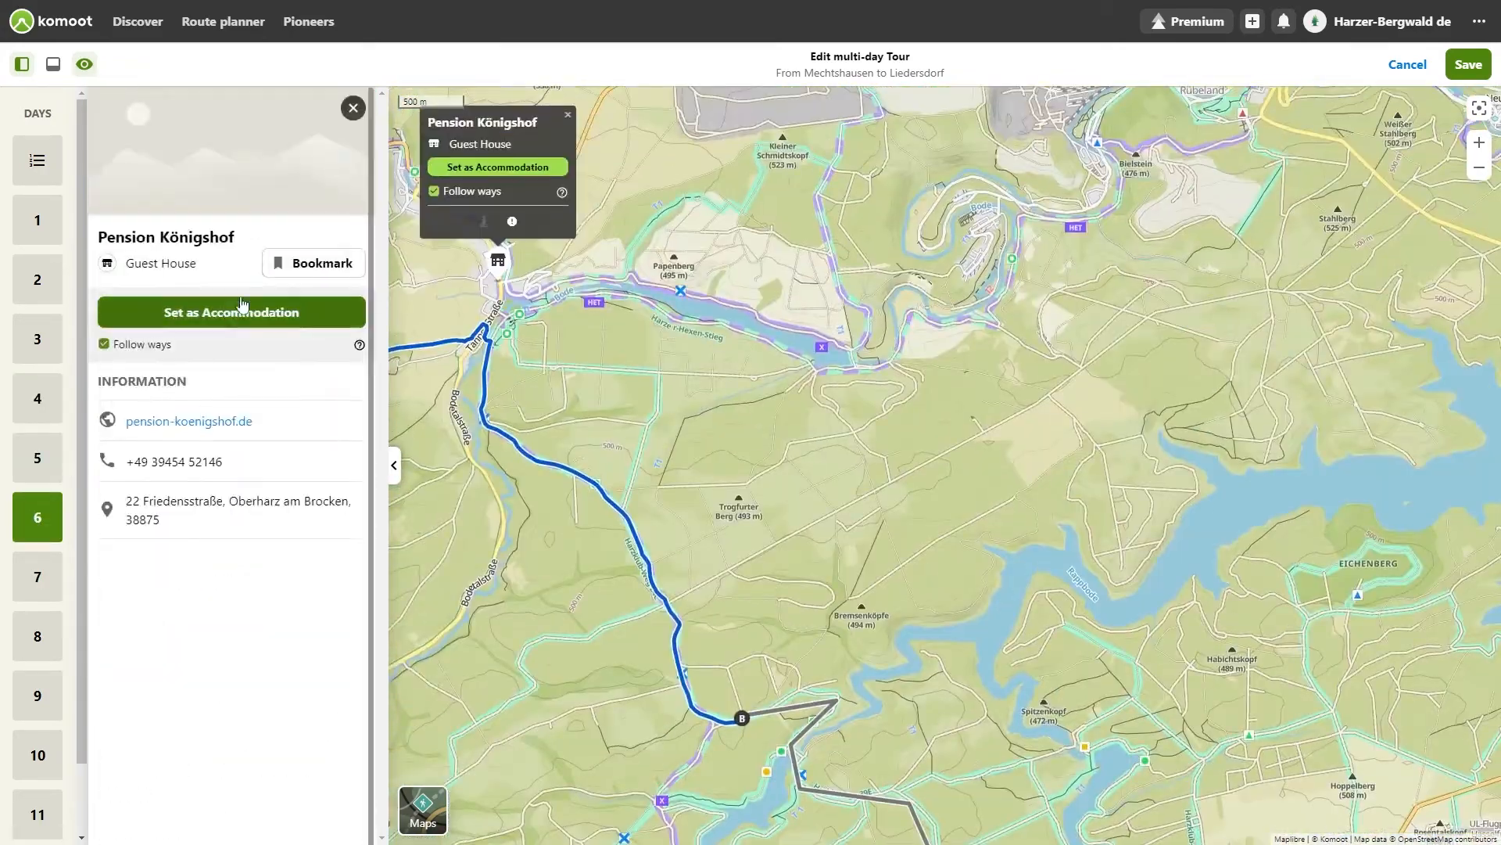
left_click(228, 312)
Step: Set a lodging in Stiege, picked on the map, as Day 7's accommodation
left_click(28, 587)
left_click(277, 200)
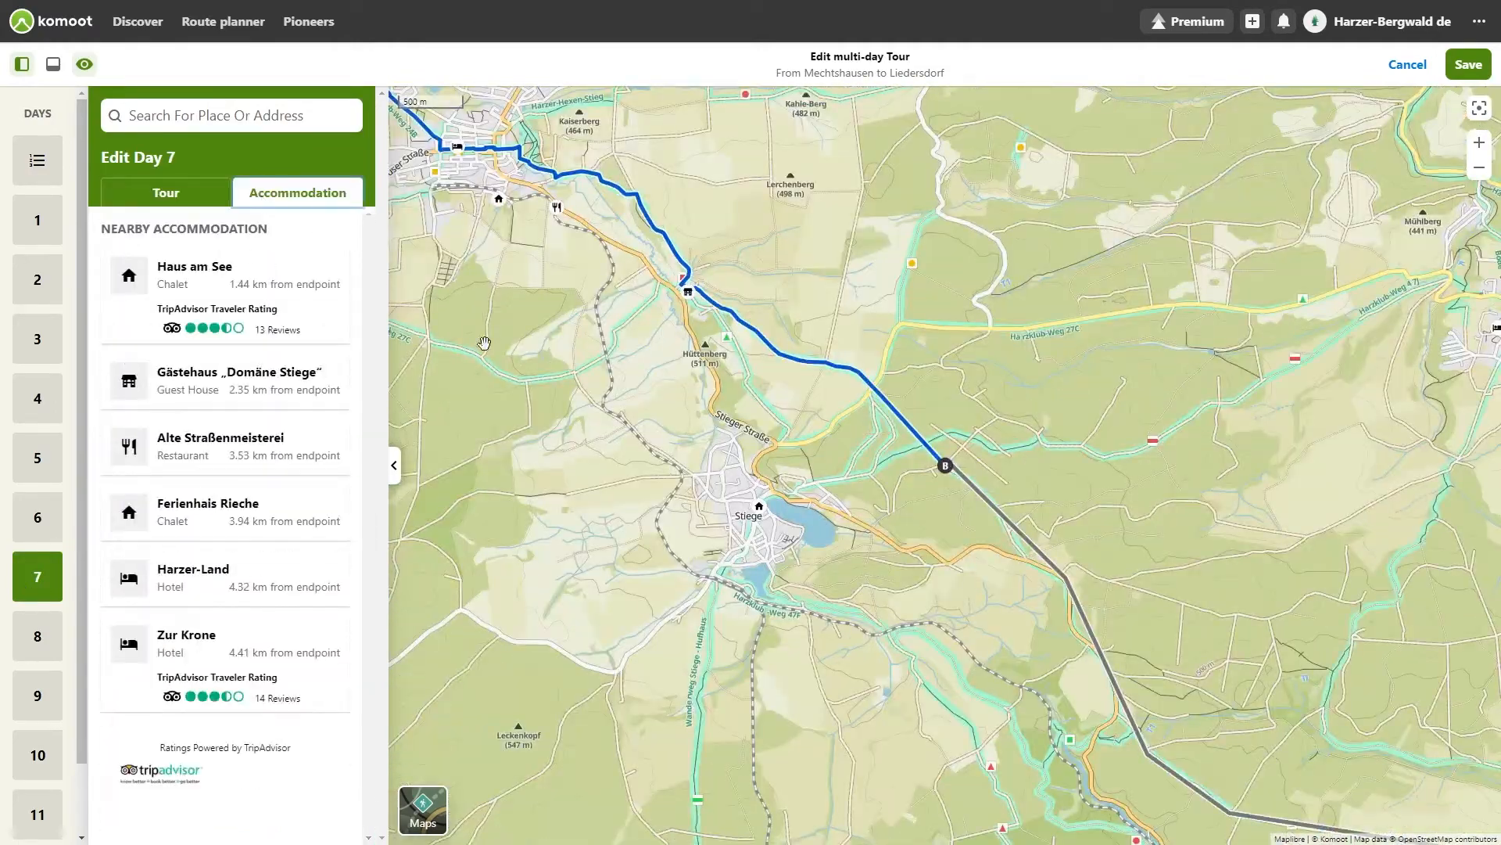
left_click(755, 513)
left_click(305, 311)
Step: Set a lodging along Day 8's route, picked on the map, as Day 8's accommodation
left_click(38, 632)
left_click(272, 202)
left_click_drag(826, 389, 790, 396)
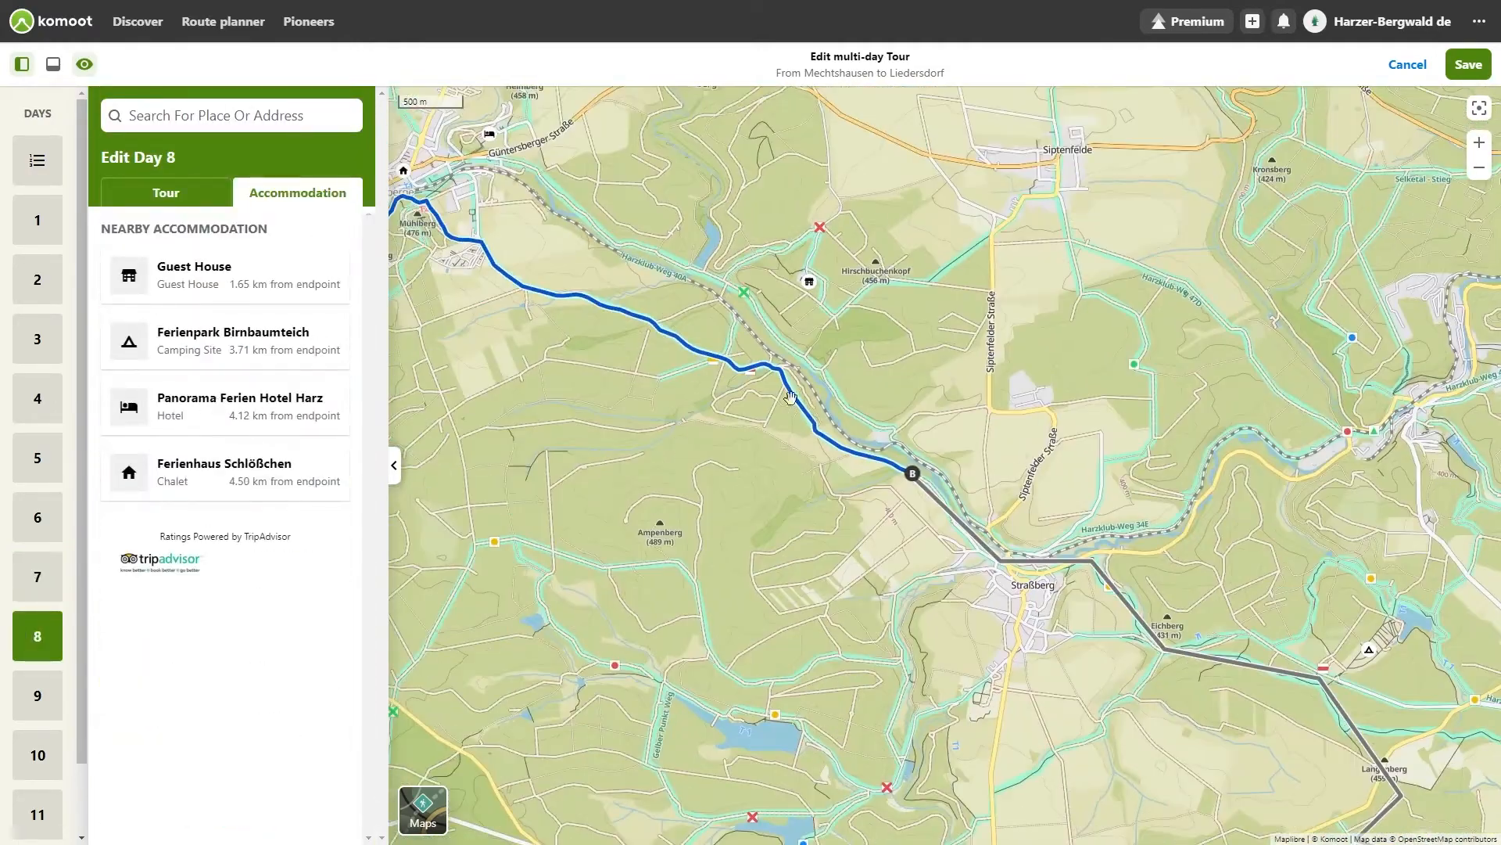
left_click(808, 280)
left_click(777, 175)
Step: Set Campingplatz Panoramablick as the accommodation for Day 9
left_click(38, 693)
left_click(282, 193)
left_click(219, 369)
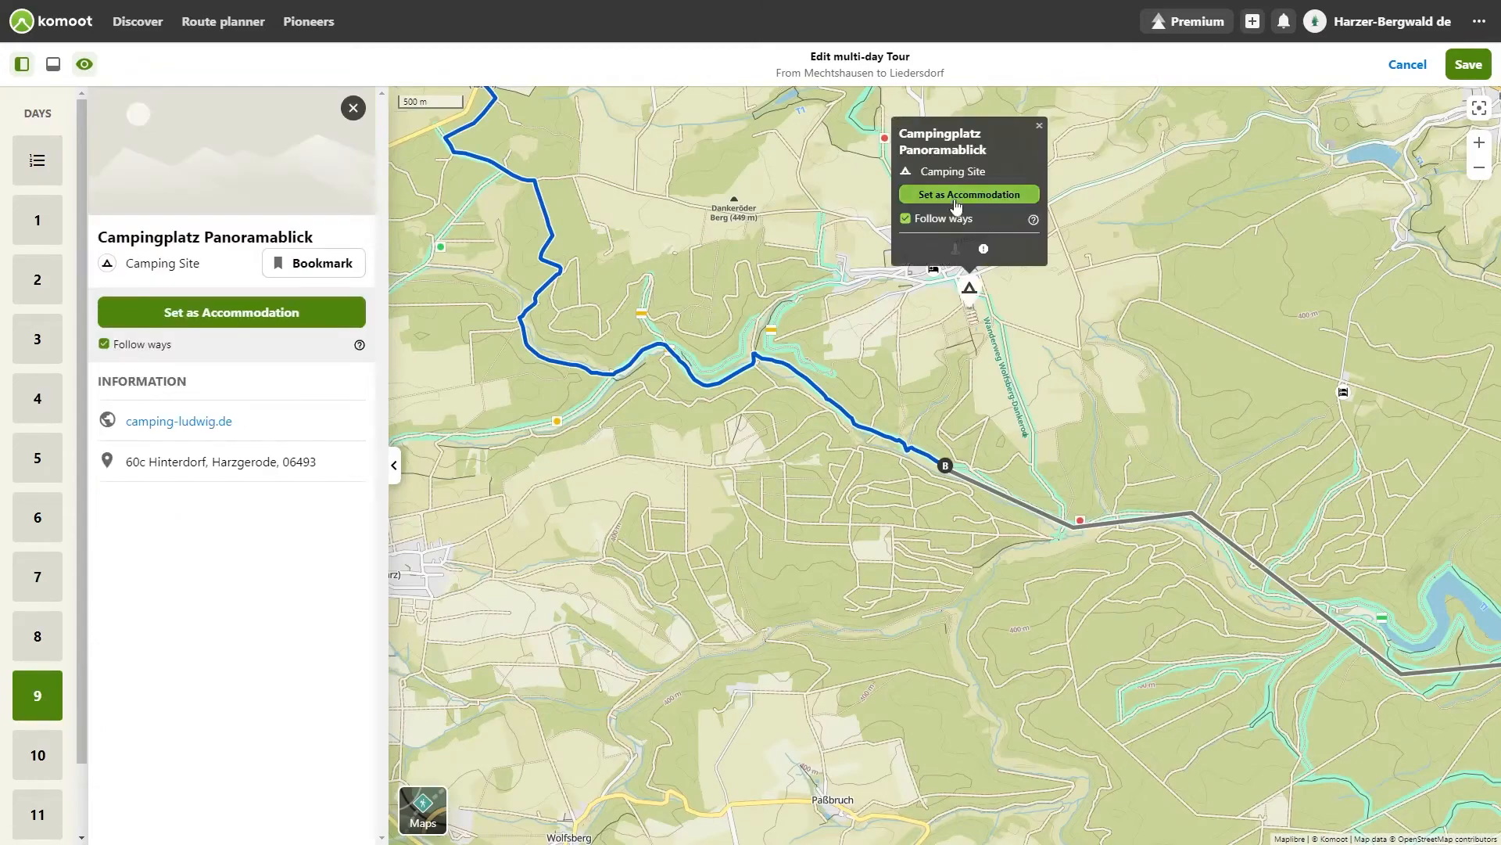
left_click(228, 312)
Step: Set Ferienanlage Schweizer-Haus as the accommodation for Day 10
left_click(39, 773)
left_click(282, 195)
left_click(1010, 447)
left_click(235, 312)
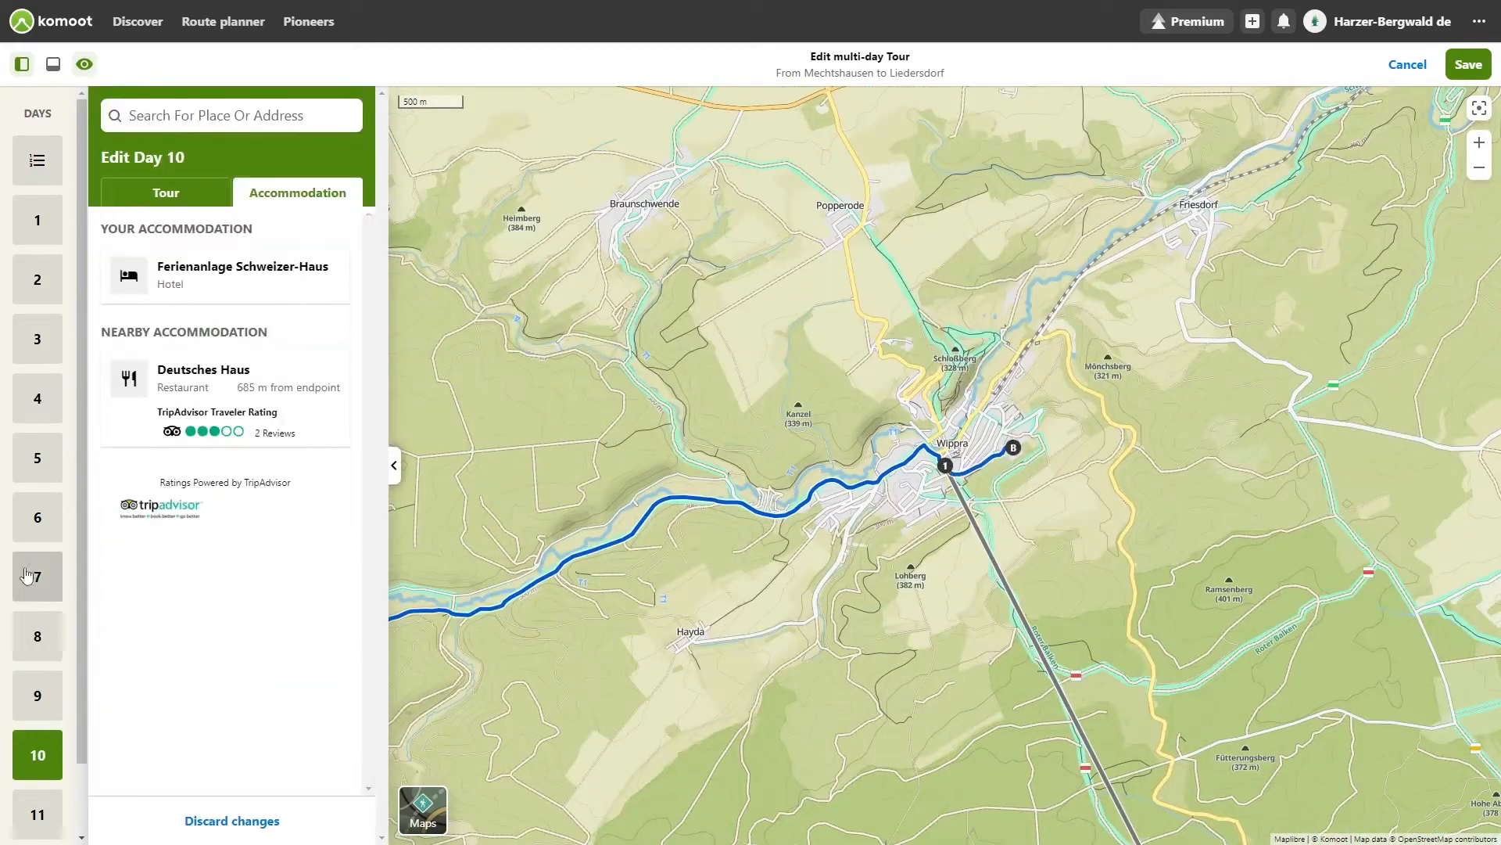
Step: Open Day 11's accommodation options and pick a lodging near its route on the map
scroll(34, 577, "down", 1)
left_click(37, 739)
left_click(291, 195)
left_click_drag(928, 561, 871, 502)
left_click_drag(572, 427, 747, 510)
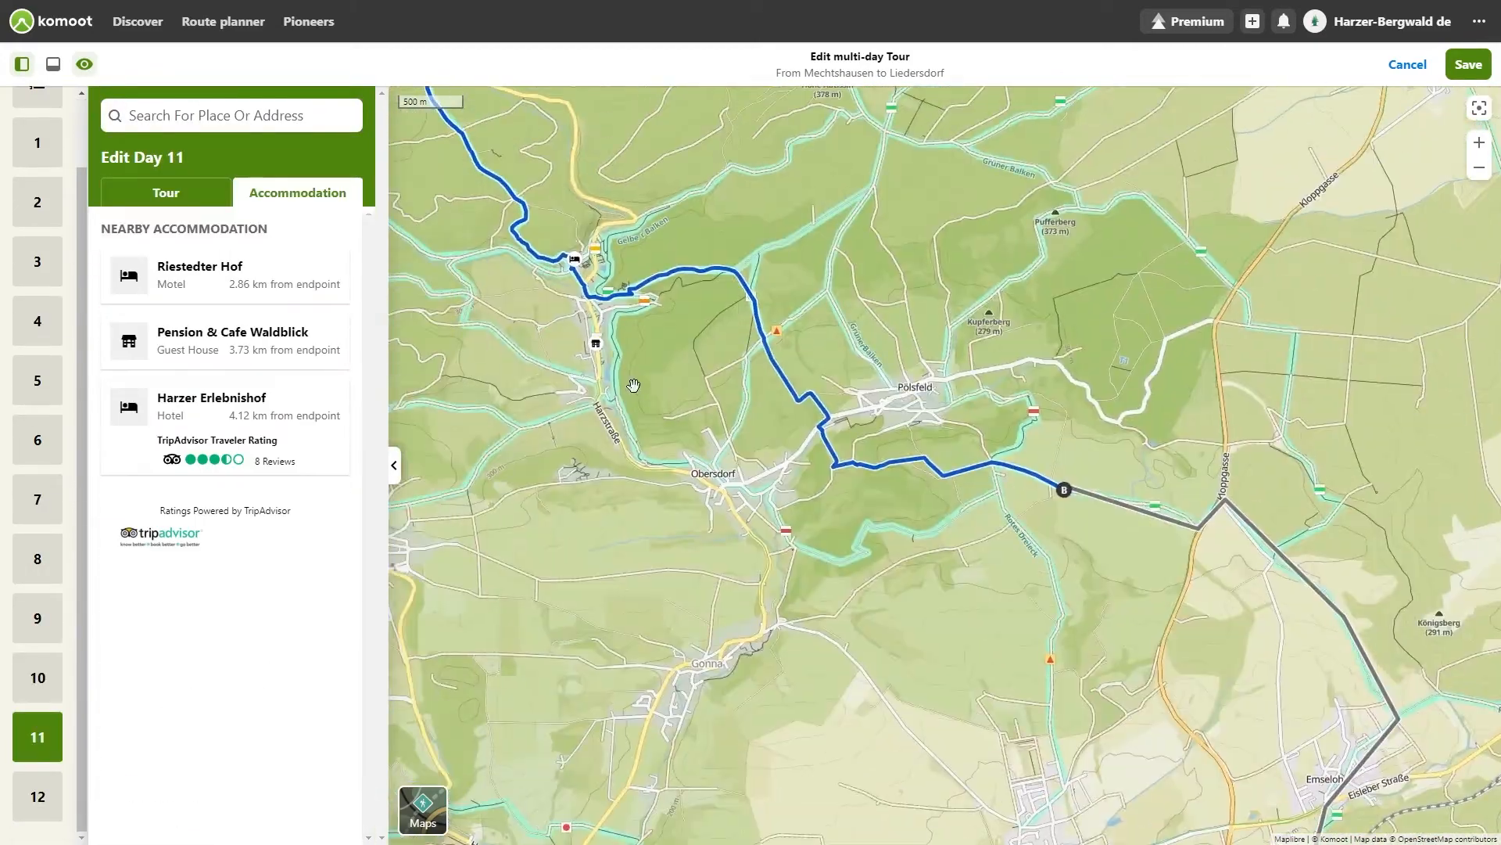
left_click(596, 323)
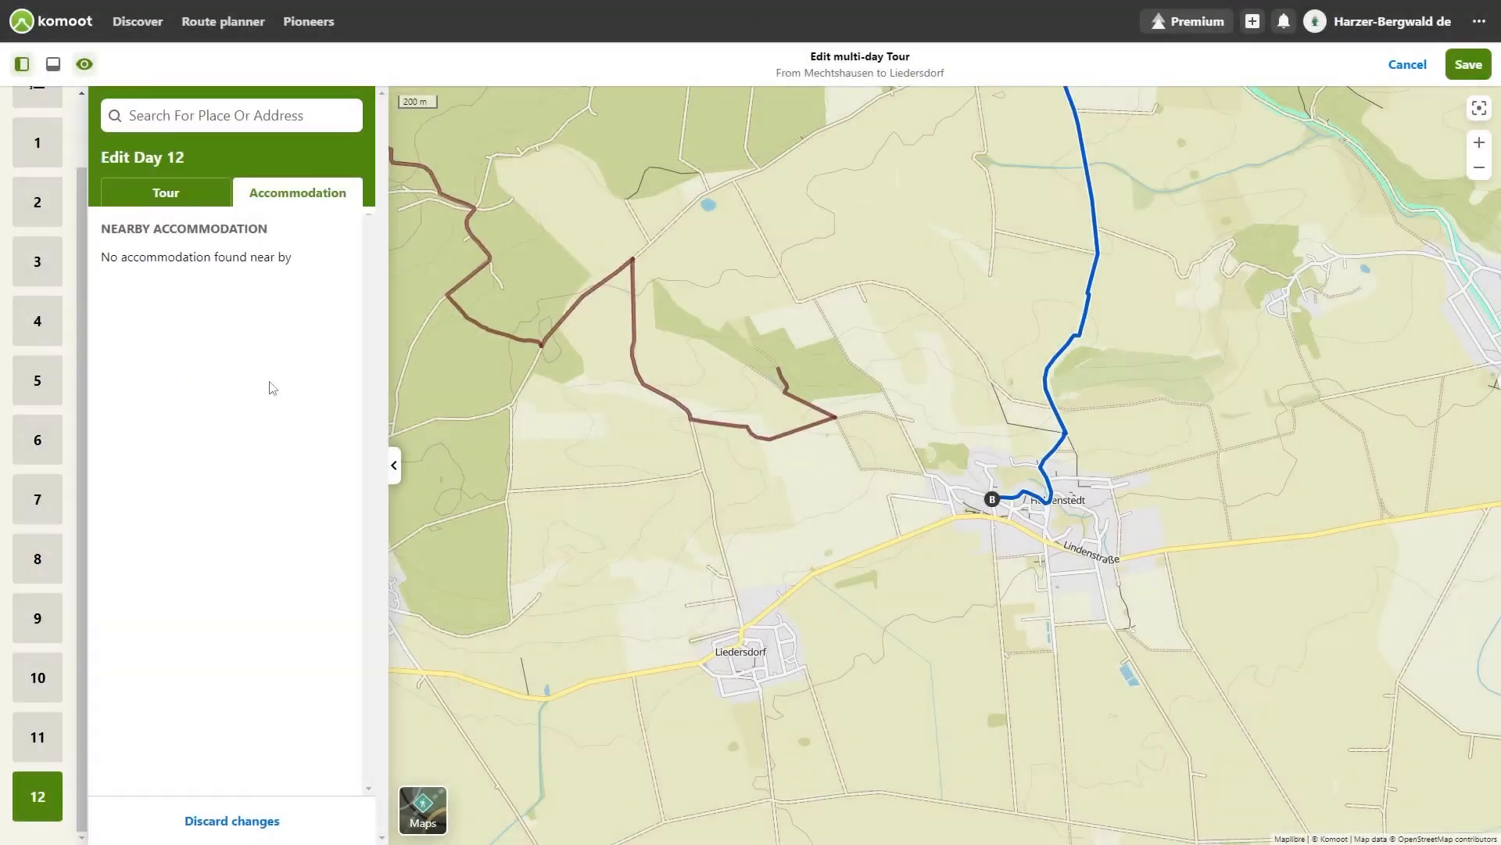
Step: Save the tour as a new collection named Multi-day Tour Tutorial with the description Multi-day tour tutorial
left_click(1467, 66)
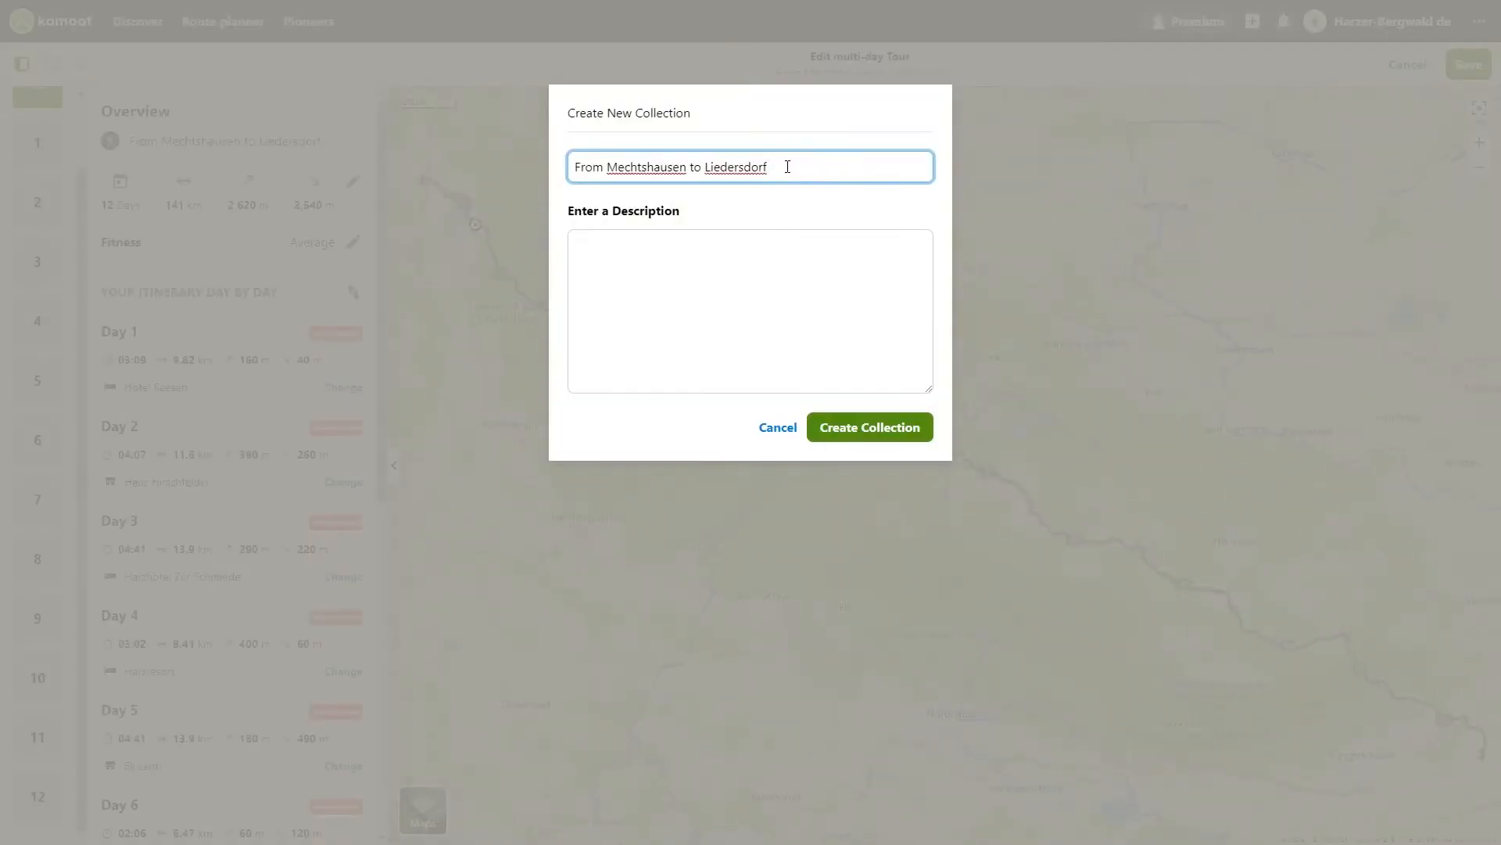
key("BackSpace")
key("BackSpace")
key("BackSpace")
key("BackSpace")
key("BackSpace")
key("BackSpace")
key("BackSpace")
key("BackSpace")
key("BackSpace")
key("BackSpace")
key("BackSpace")
key("BackSpace")
key("BackSpace")
key("BackSpace")
key("BackSpace")
key("BackSpace")
key("BackSpace")
key("BackSpace")
key("BackSpace")
key("BackSpace")
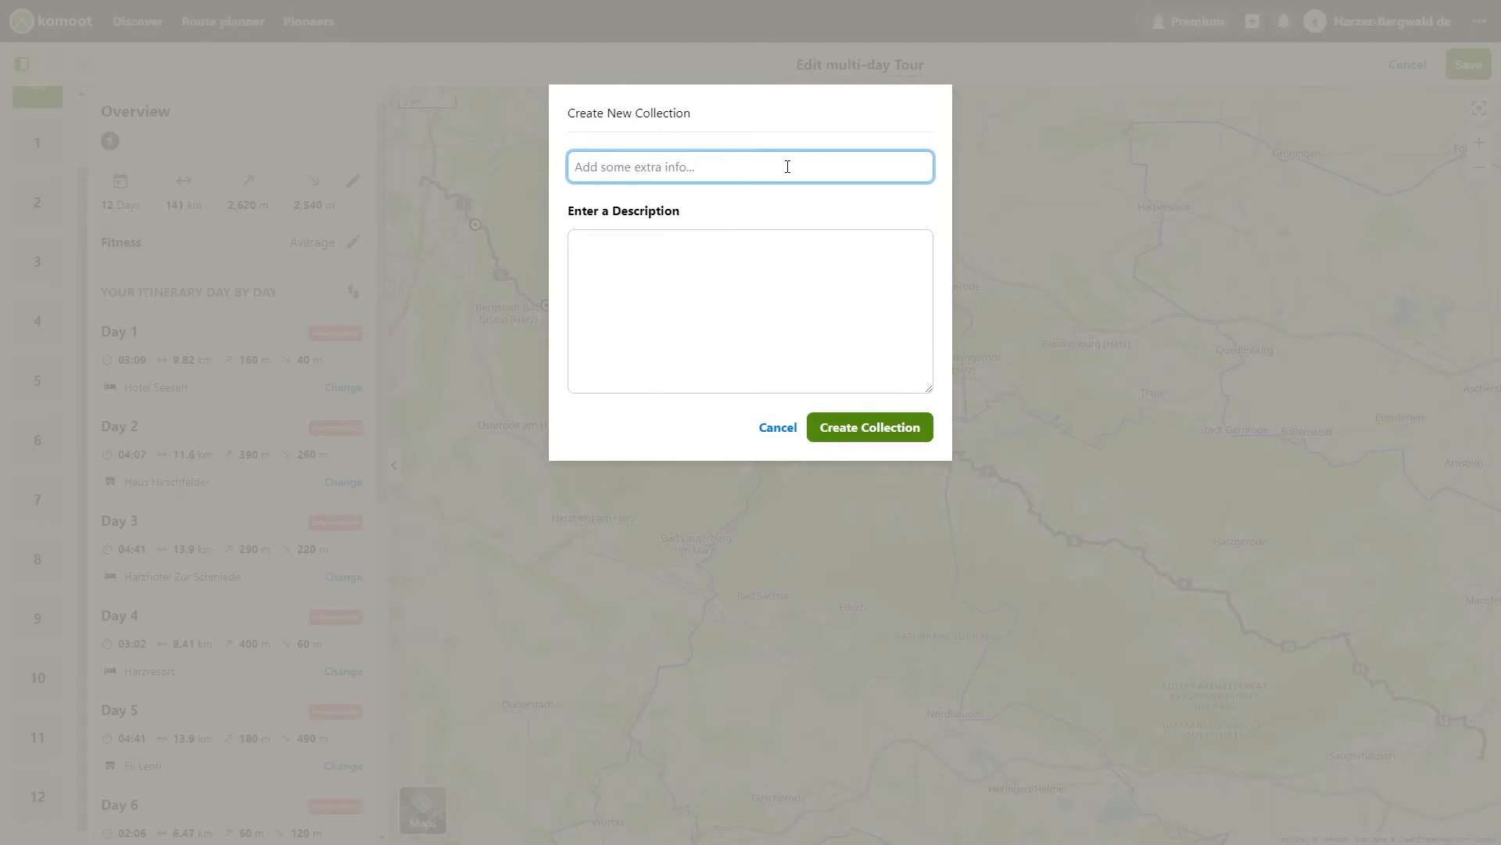
type("Multi-day Tour")
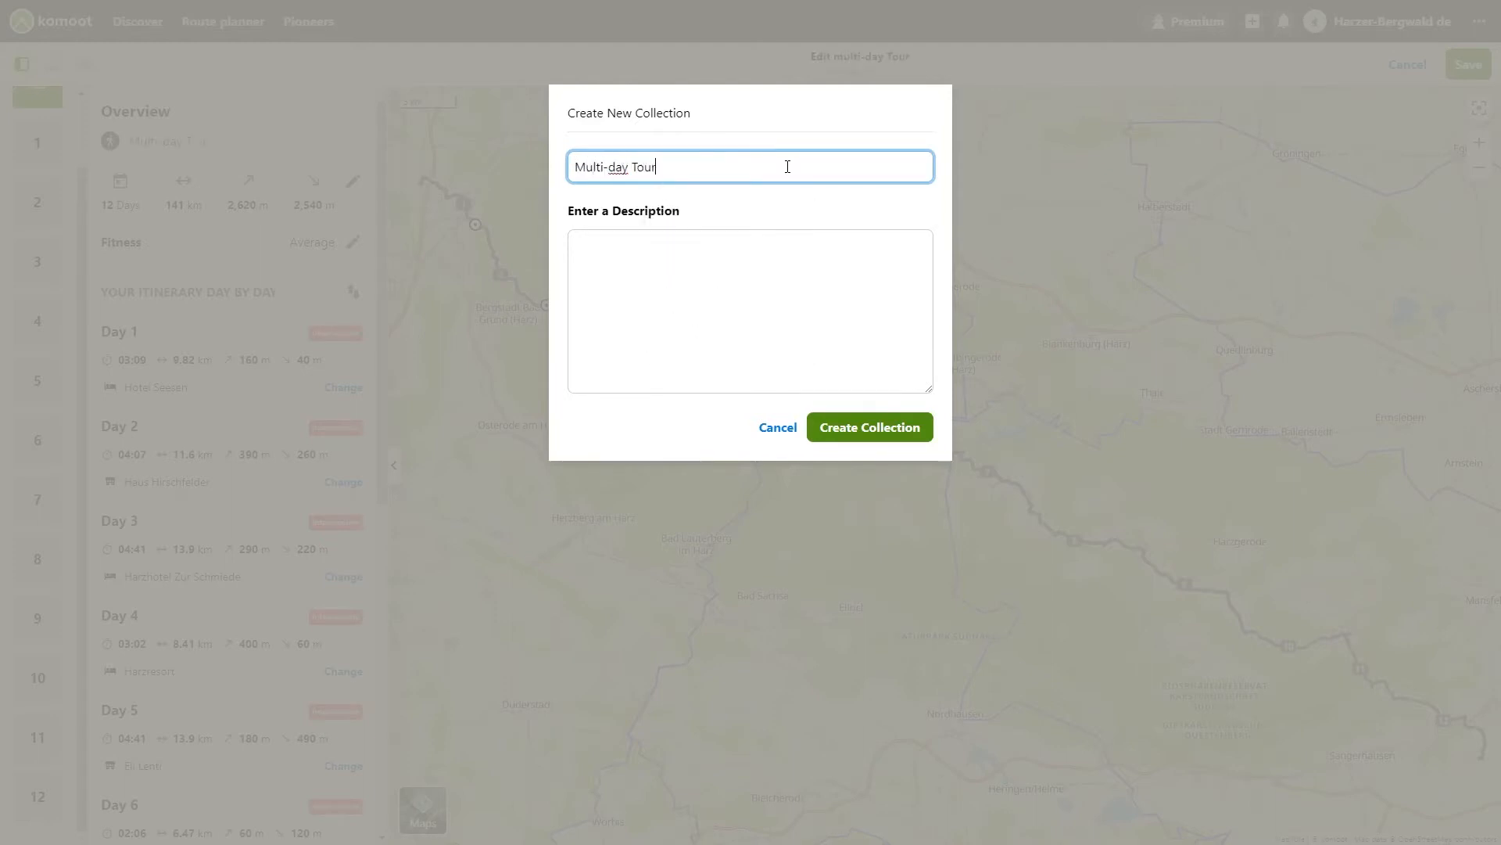
type(" Tutorial")
left_click(681, 257)
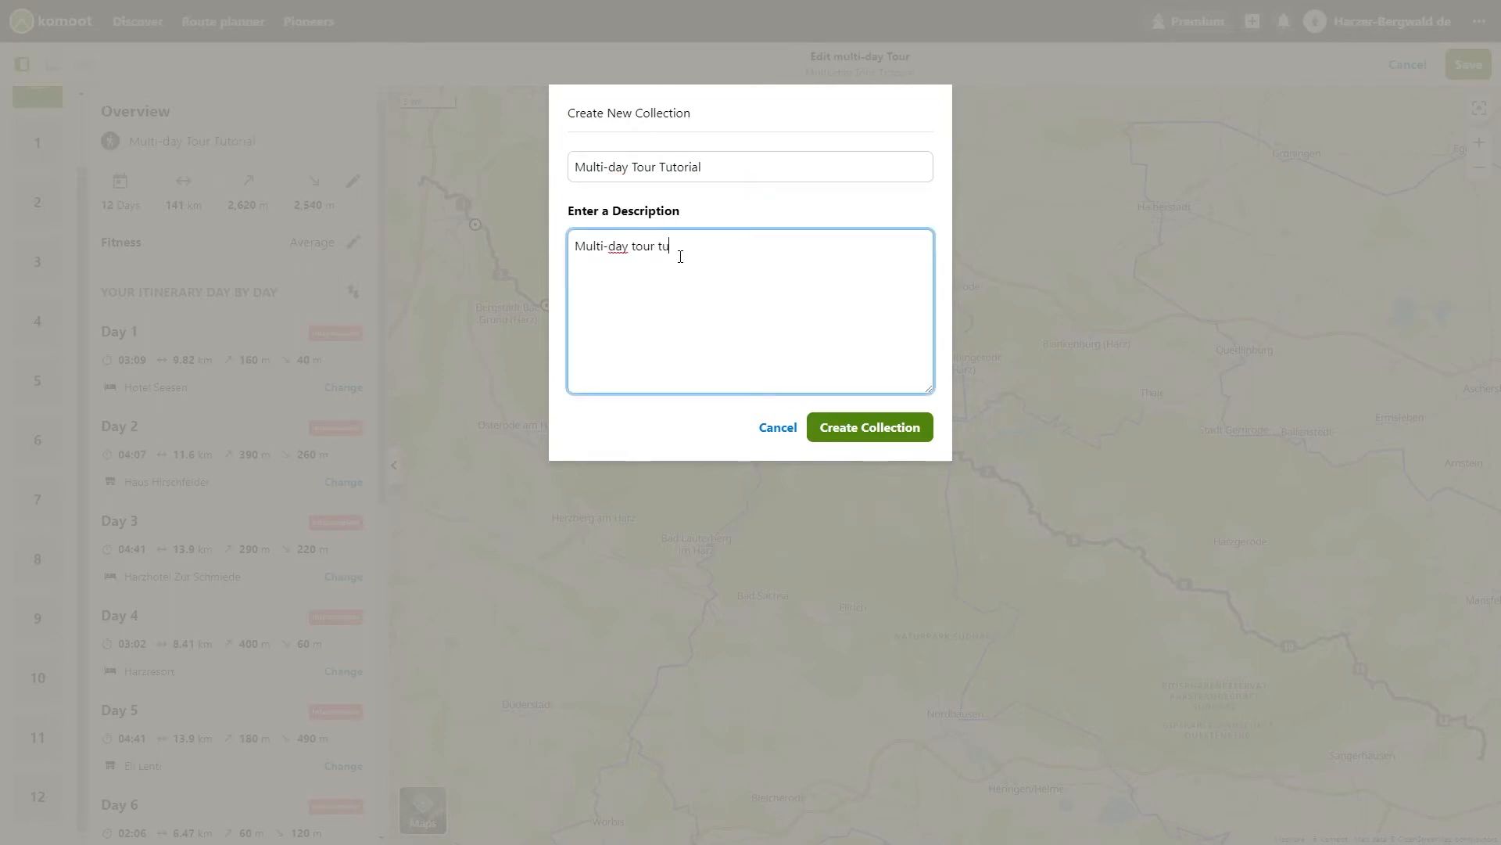
left_click(870, 427)
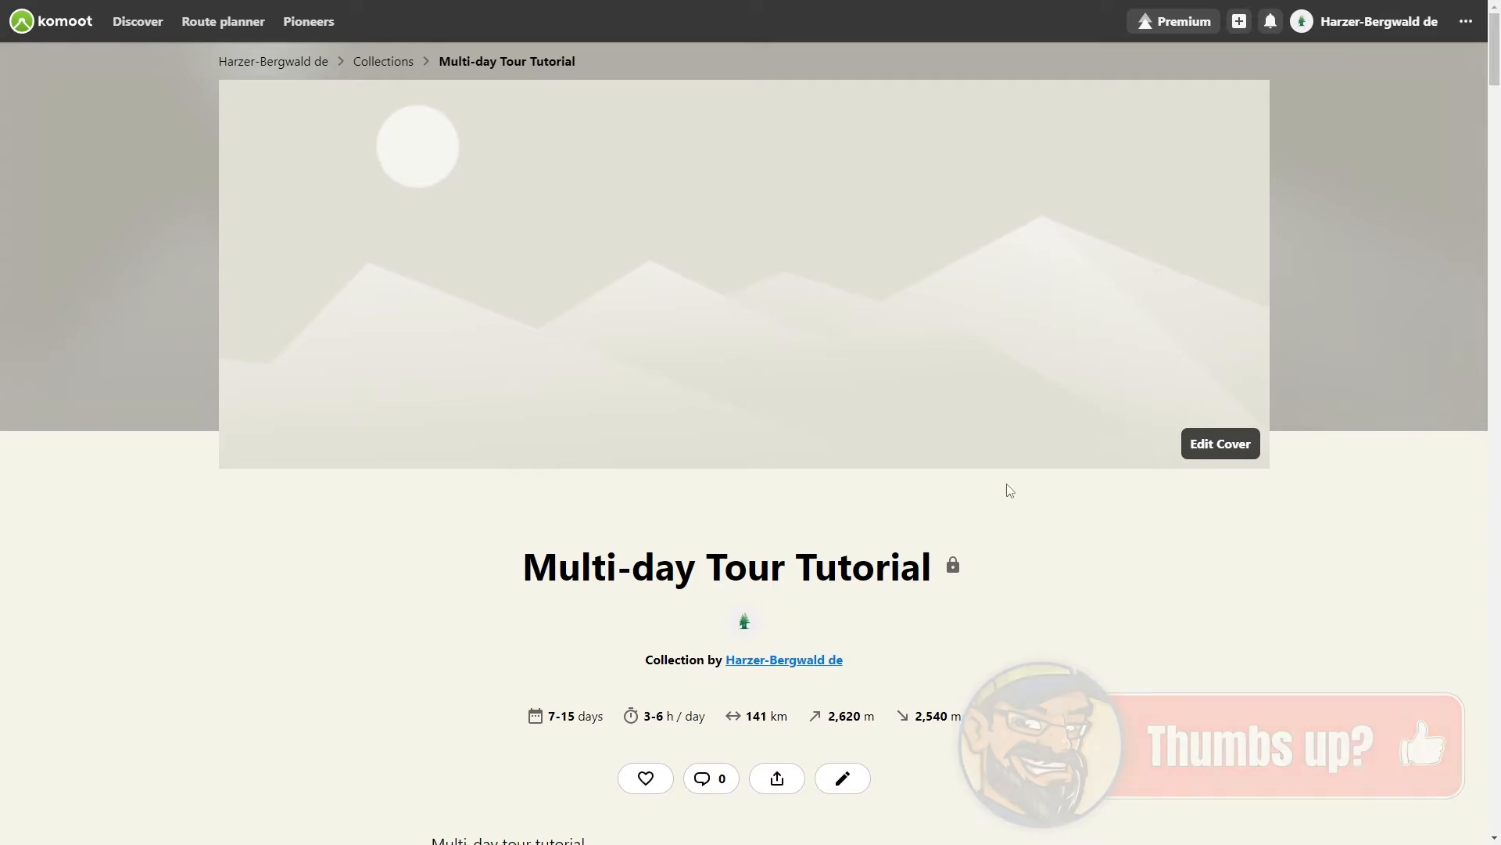
Step: Share the collection with close friends and update all its tours' visibility to match
scroll(1007, 490, "down", 4)
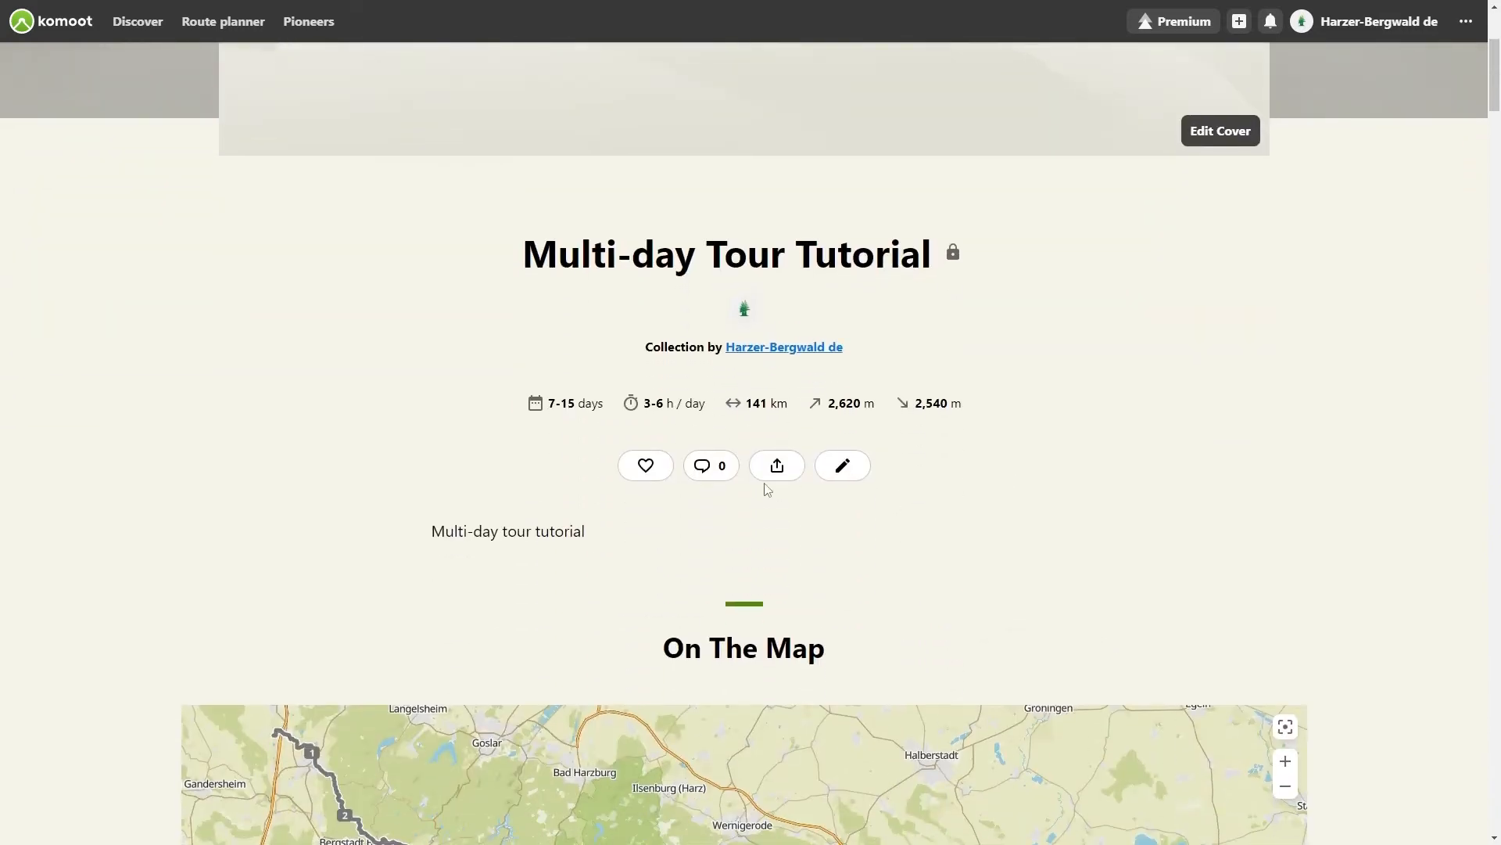
left_click(776, 463)
left_click(647, 276)
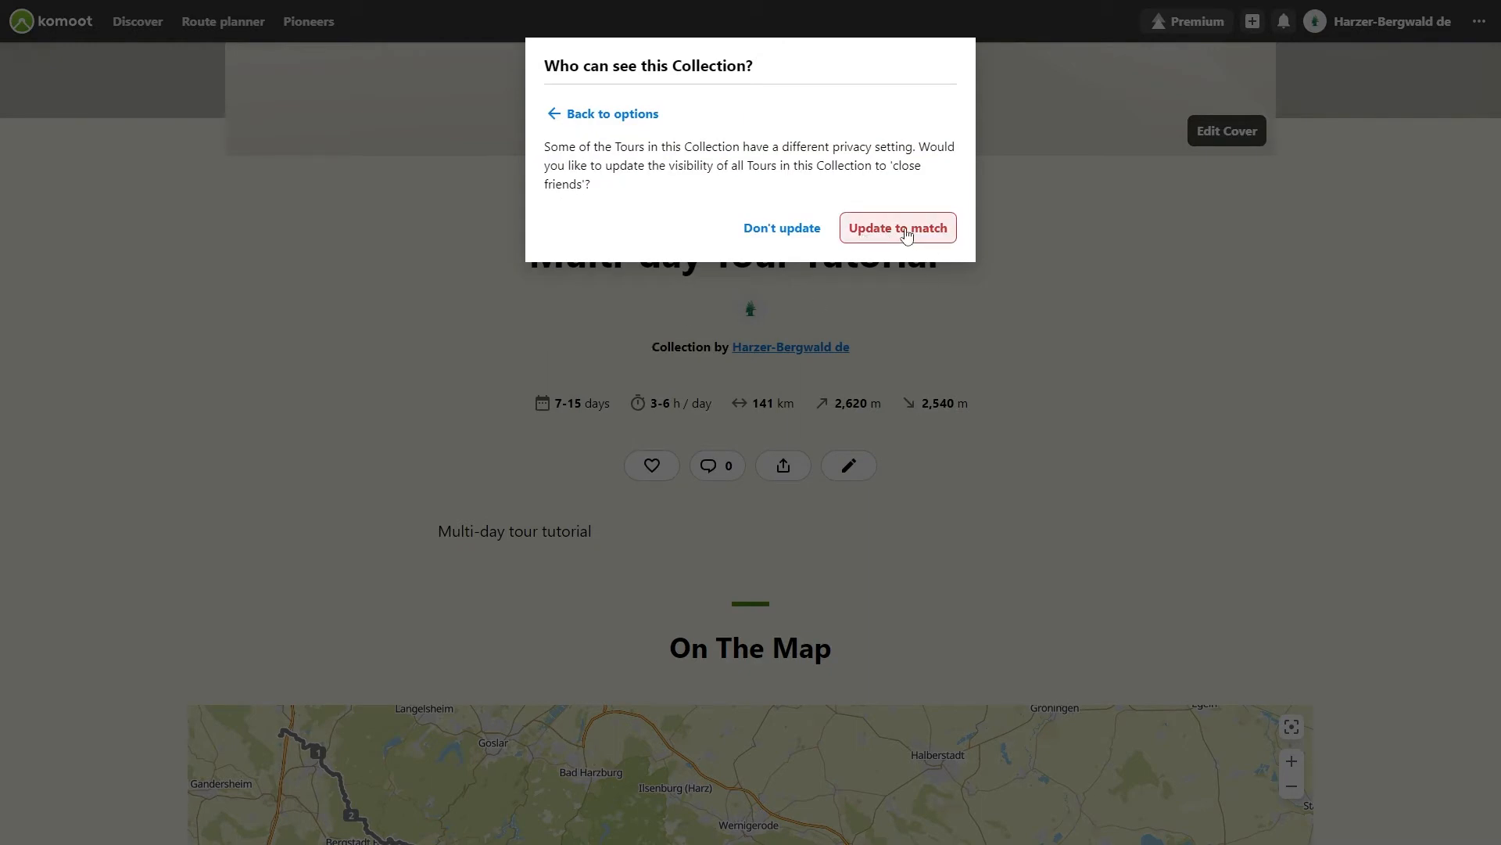
left_click(886, 232)
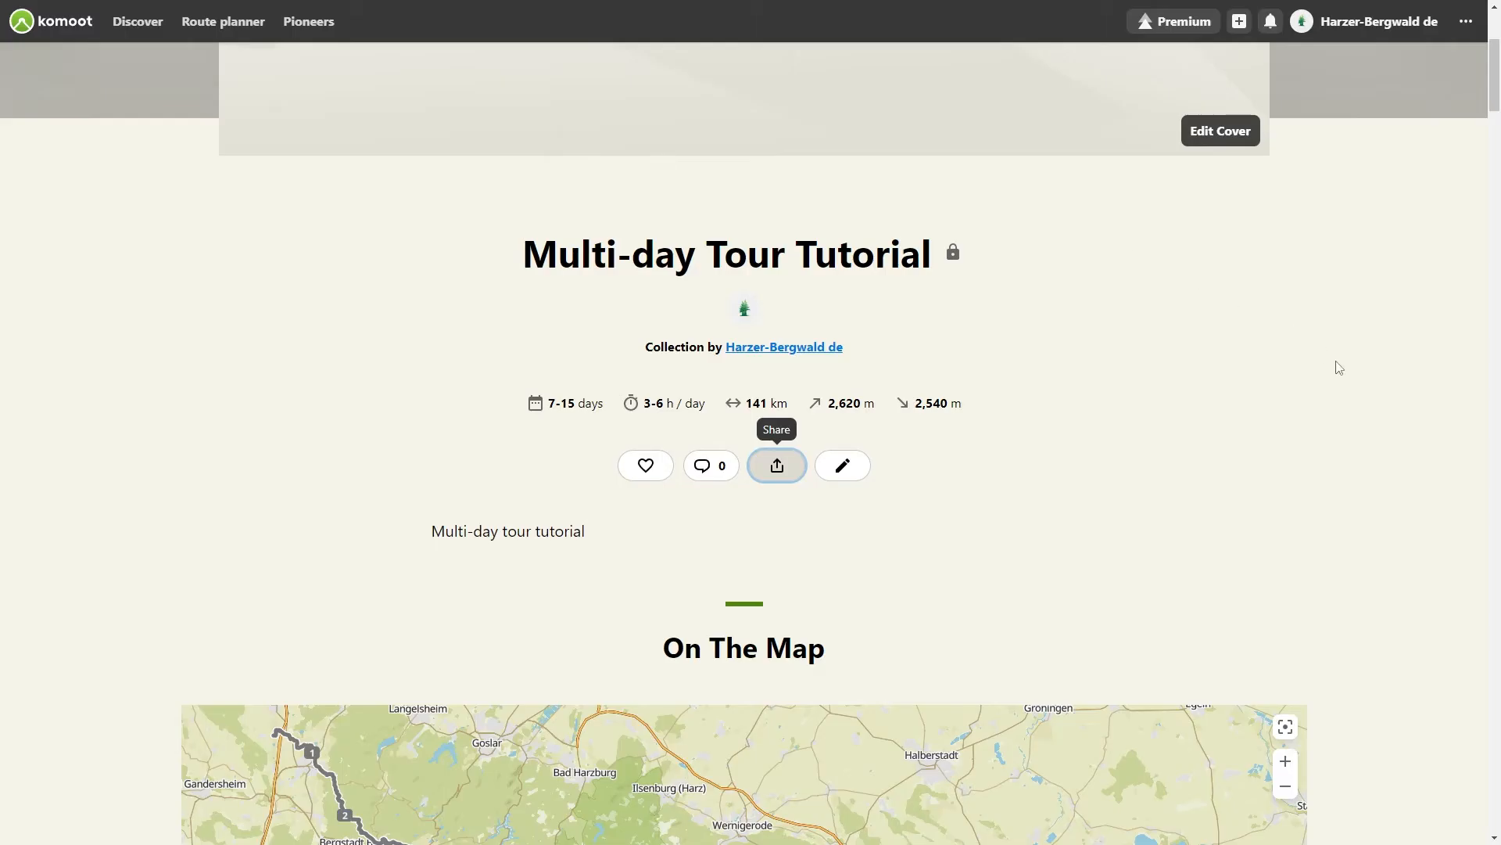
scroll(1339, 367, "down", 10)
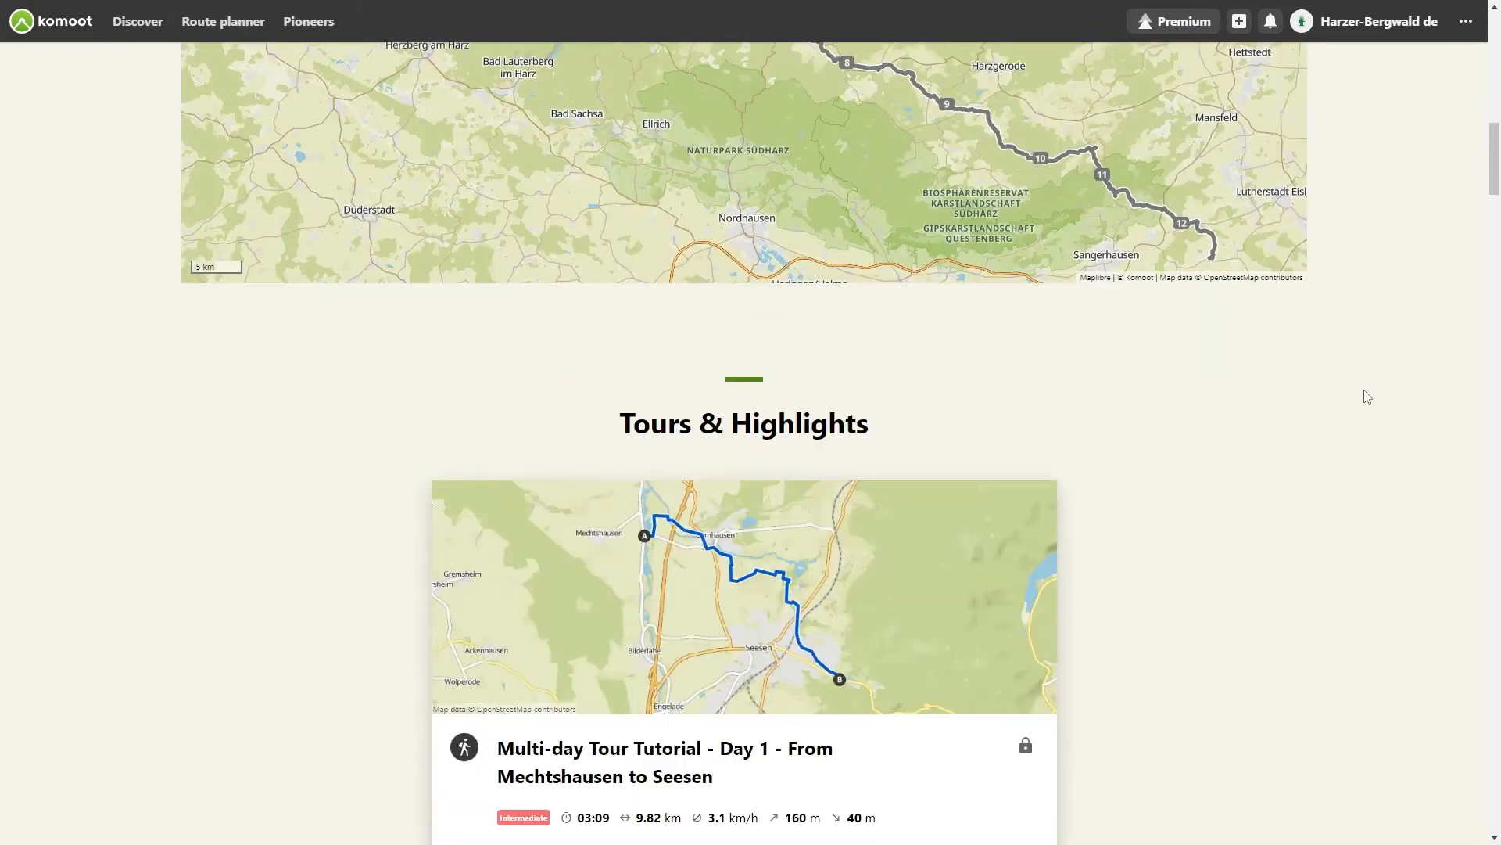
Step: Open the Day 1 tour from the collection and rename it Multi-day Tour Tutorial - Day 1
scroll(1367, 397, "down", 18)
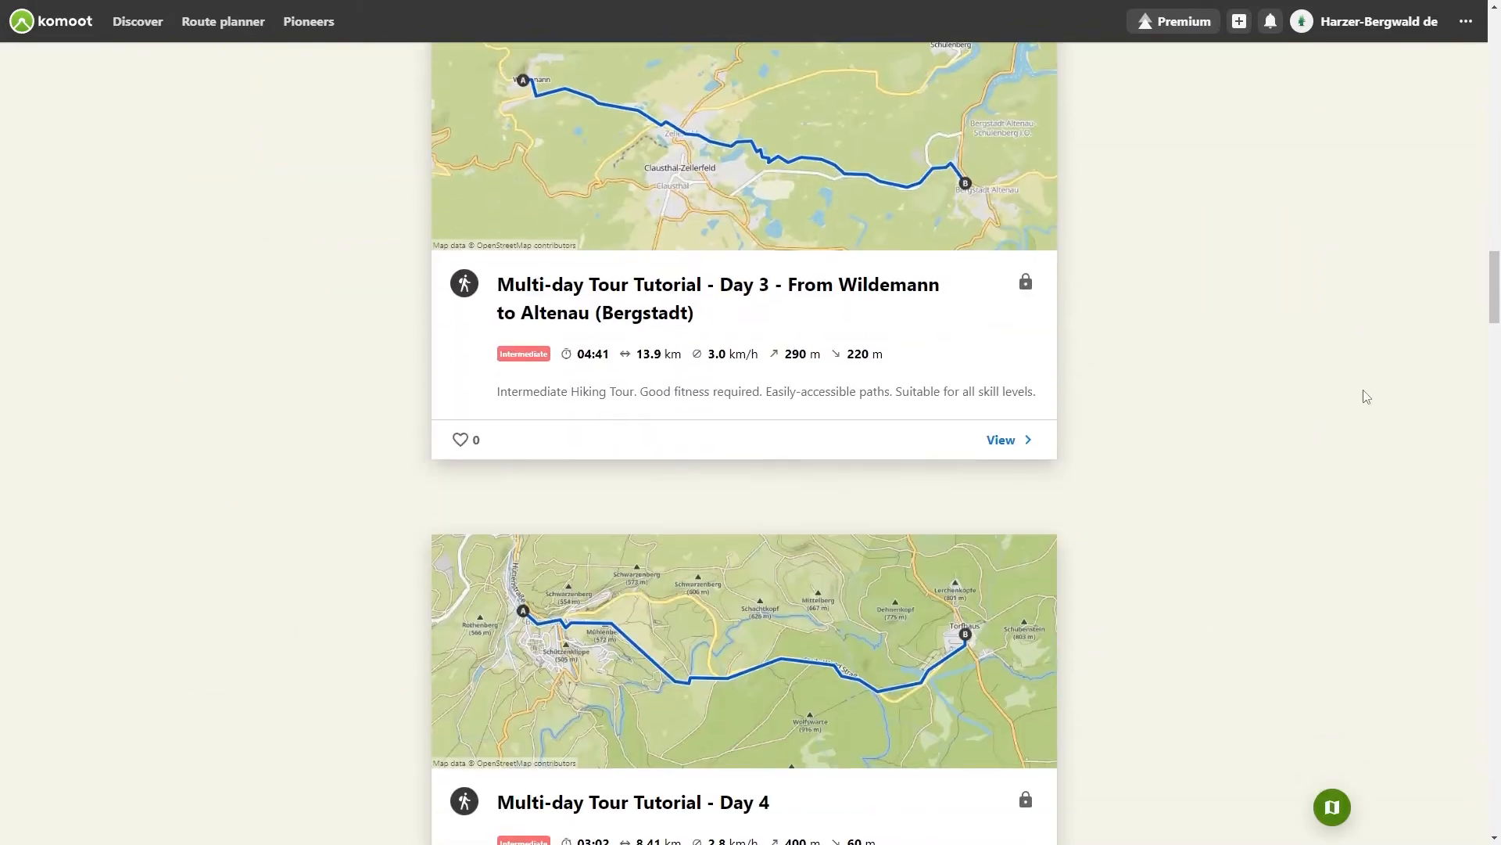
scroll(1367, 398, "down", 8)
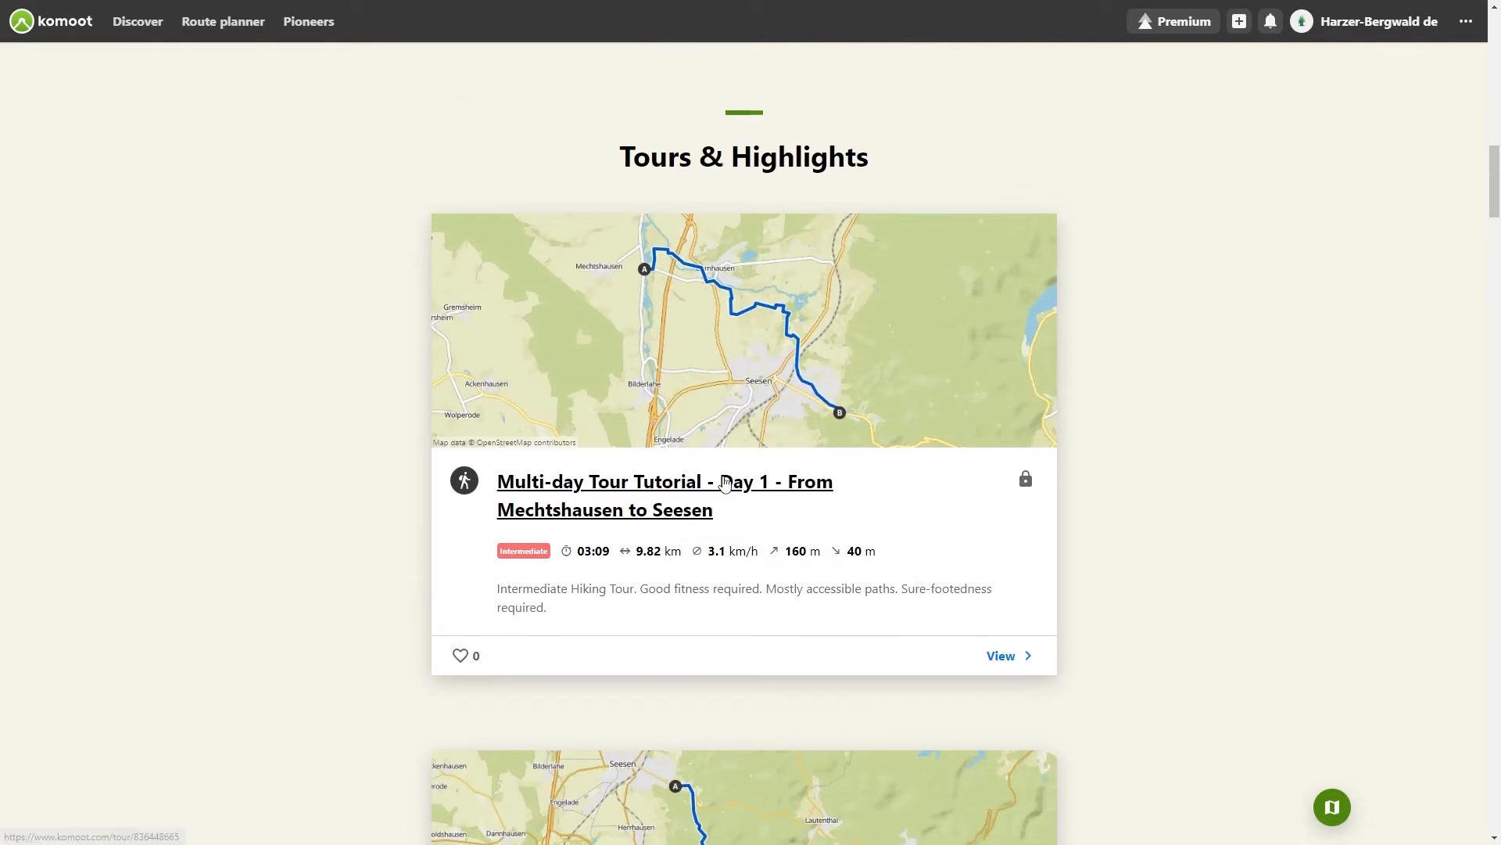
left_click(725, 482)
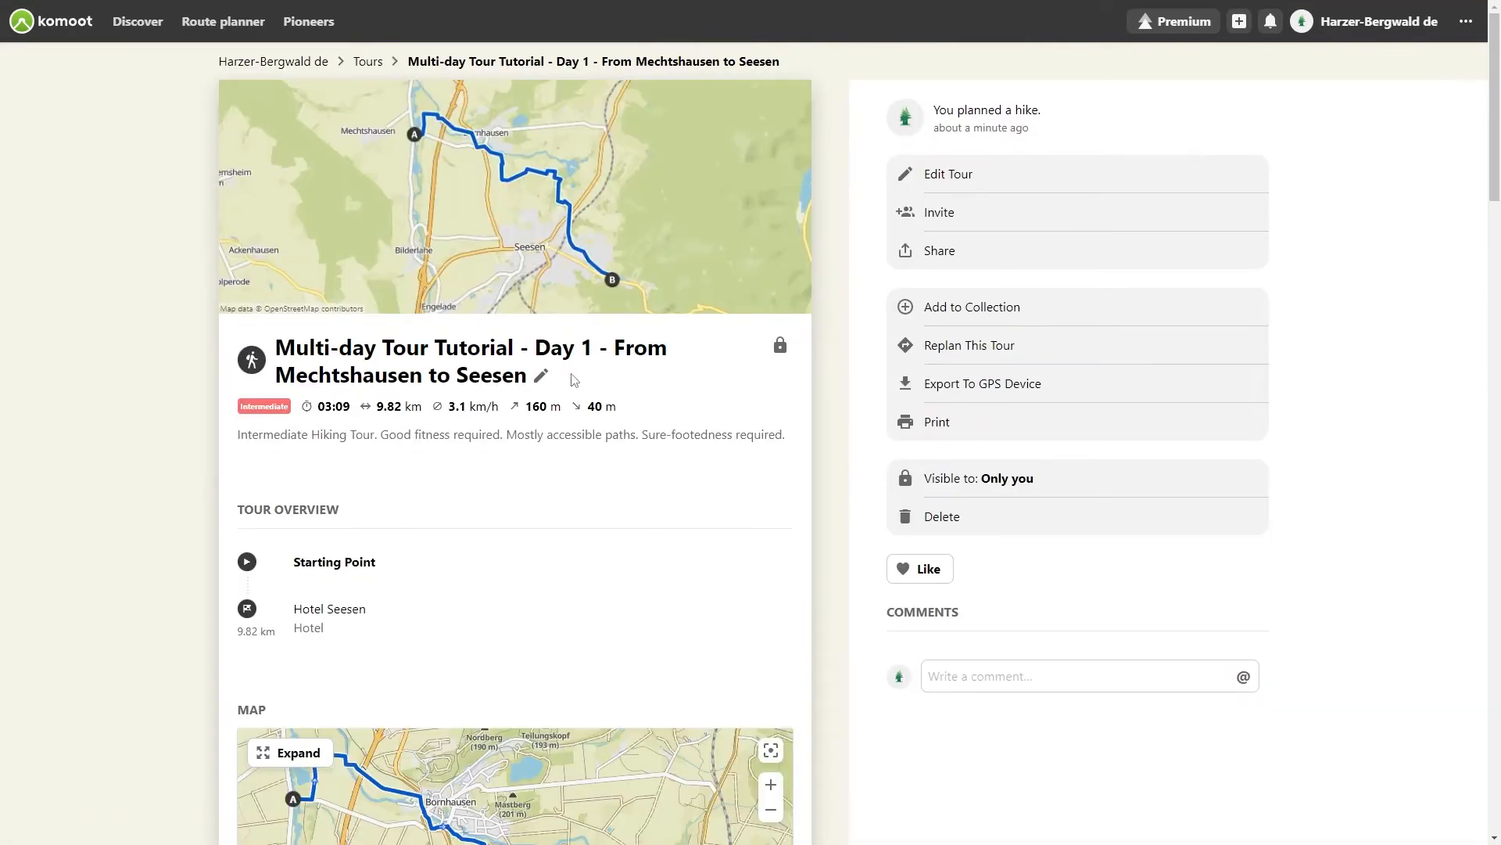
left_click(541, 377)
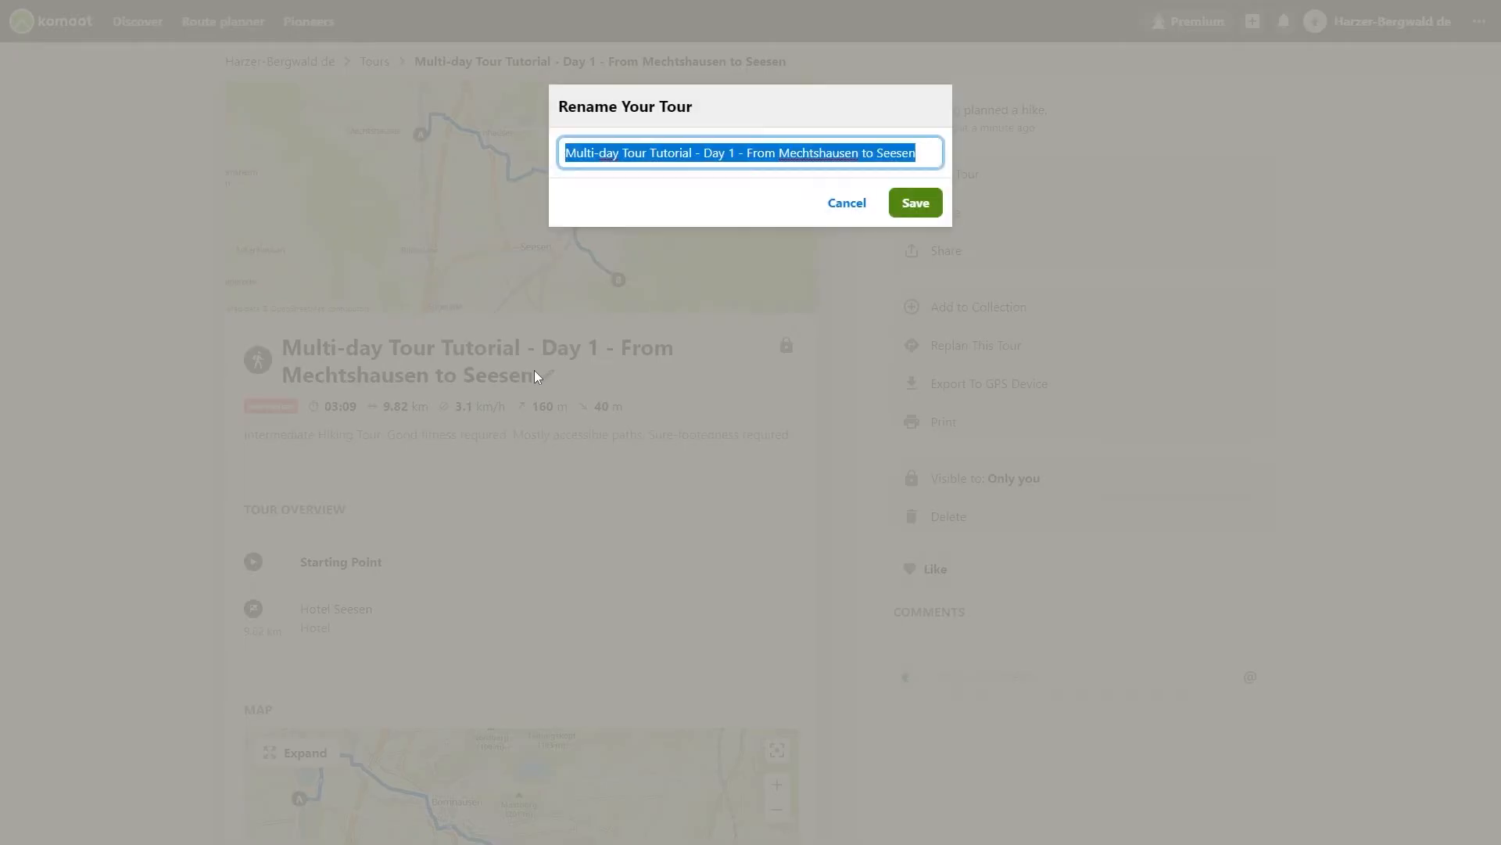
left_click(913, 151)
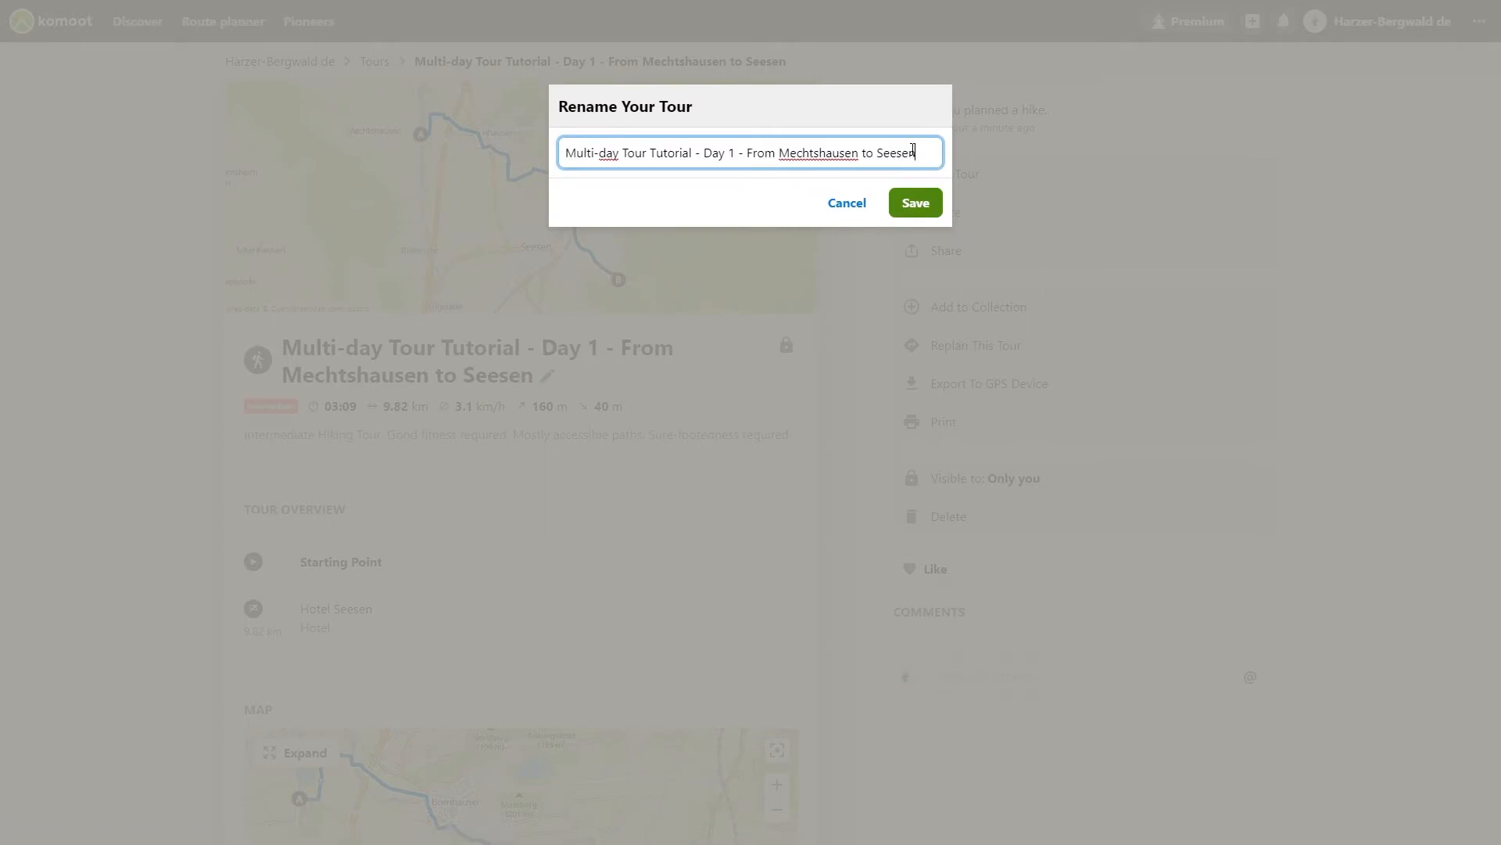
key("BackSpace")
key("BackSpace")
key("BackSpace")
key("BackSpace")
key("BackSpace")
key("BackSpace")
key("BackSpace")
key("BackSpace")
key("BackSpace")
key("BackSpace")
key("BackSpace")
key("BackSpace")
key("BackSpace")
key("BackSpace")
key("BackSpace")
key("BackSpace")
key("BackSpace")
key("BackSpace")
key("BackSpace")
key("BackSpace")
key("Return")
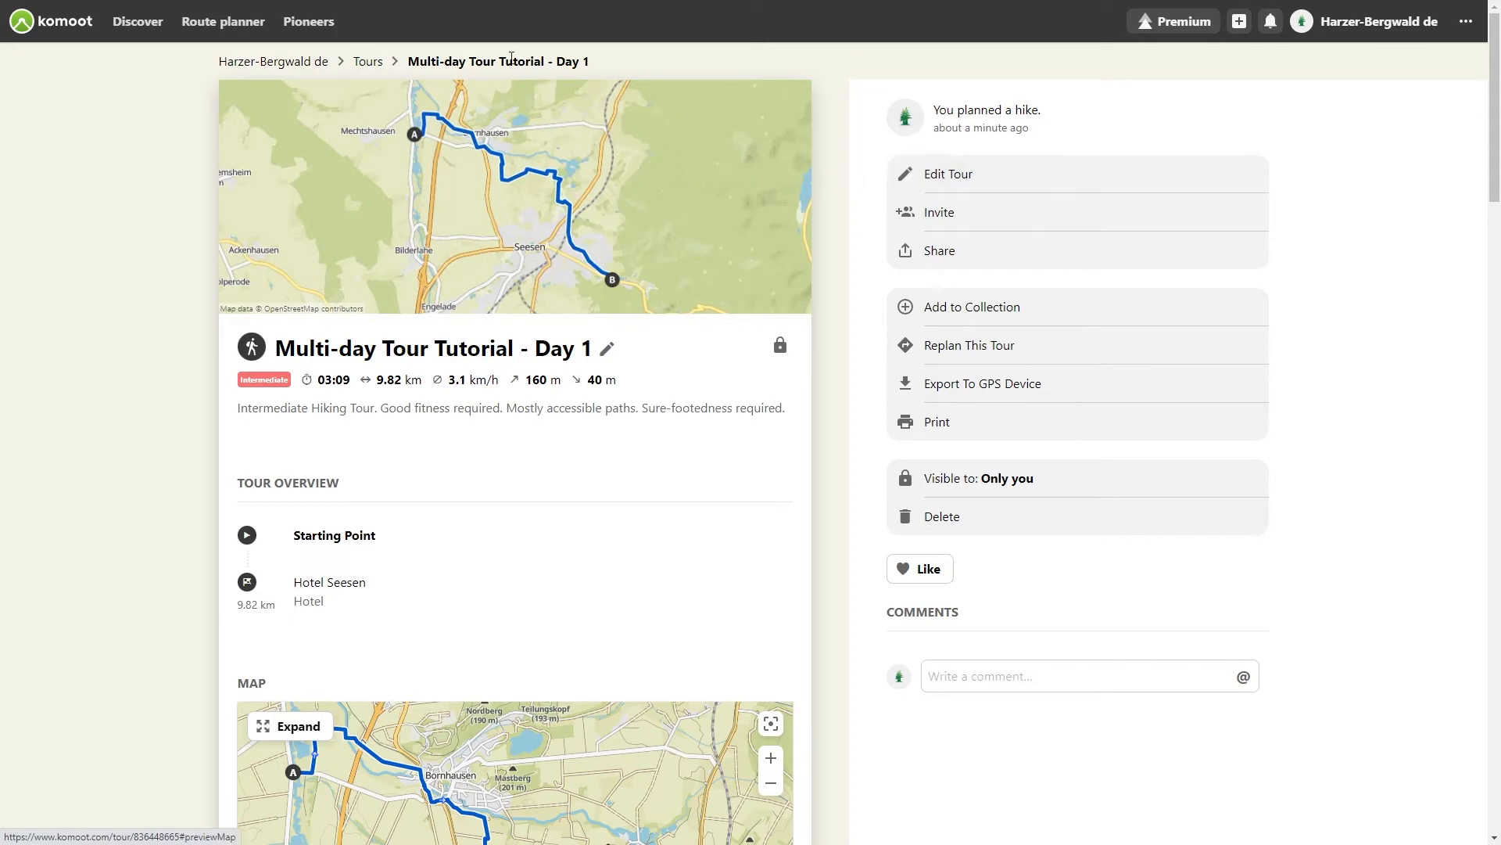
Step: Return to the collection, open the Day 2 tour and rename it Multi-day Tour Tutorial - Day 2
left_click(369, 62)
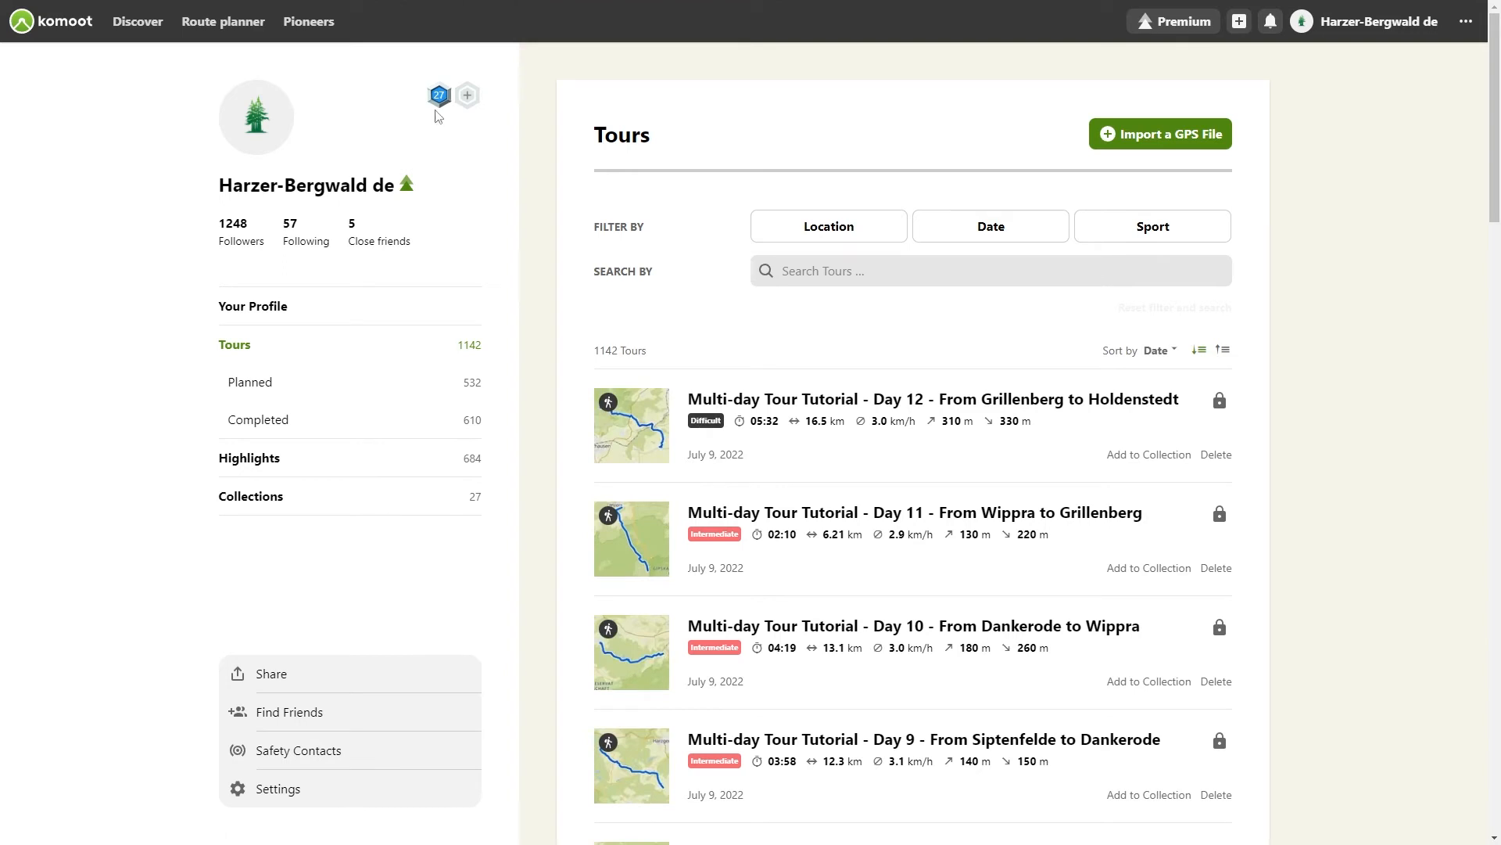
scroll(1044, 371, "down", 6)
scroll(1045, 364, "down", 11)
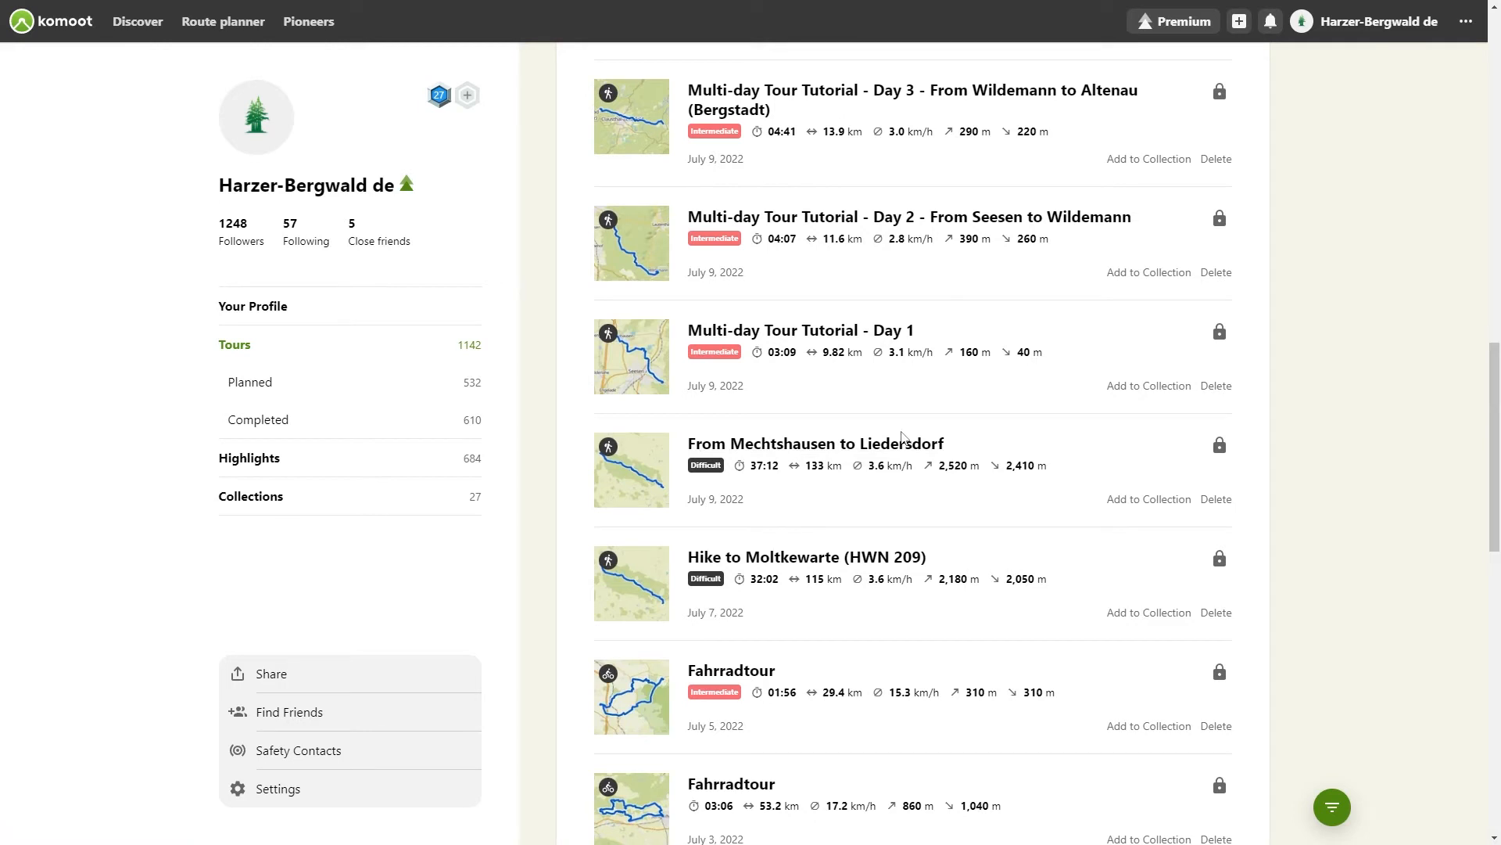
left_click(247, 495)
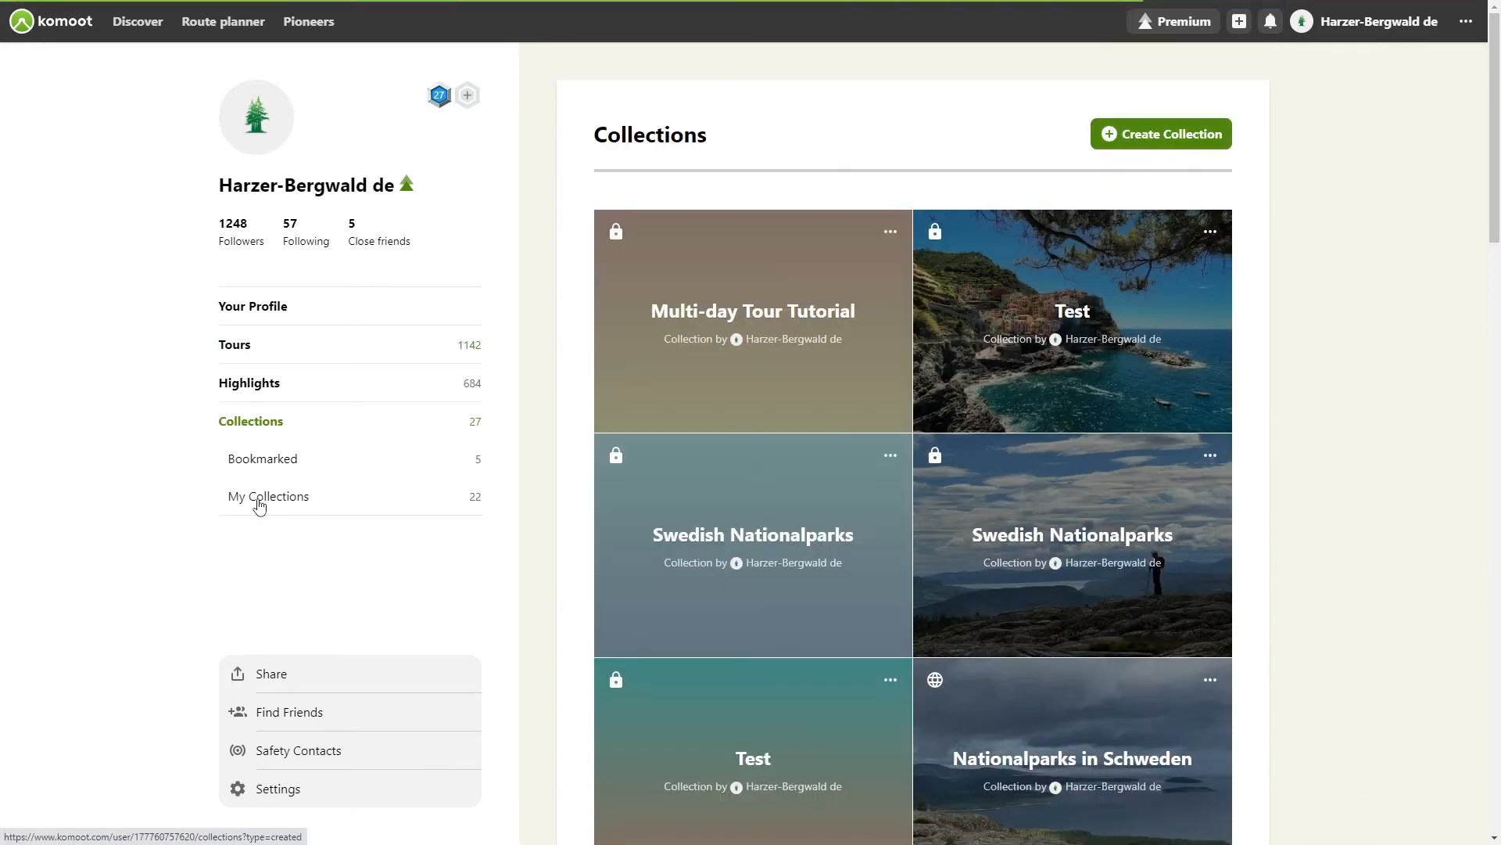
left_click(712, 313)
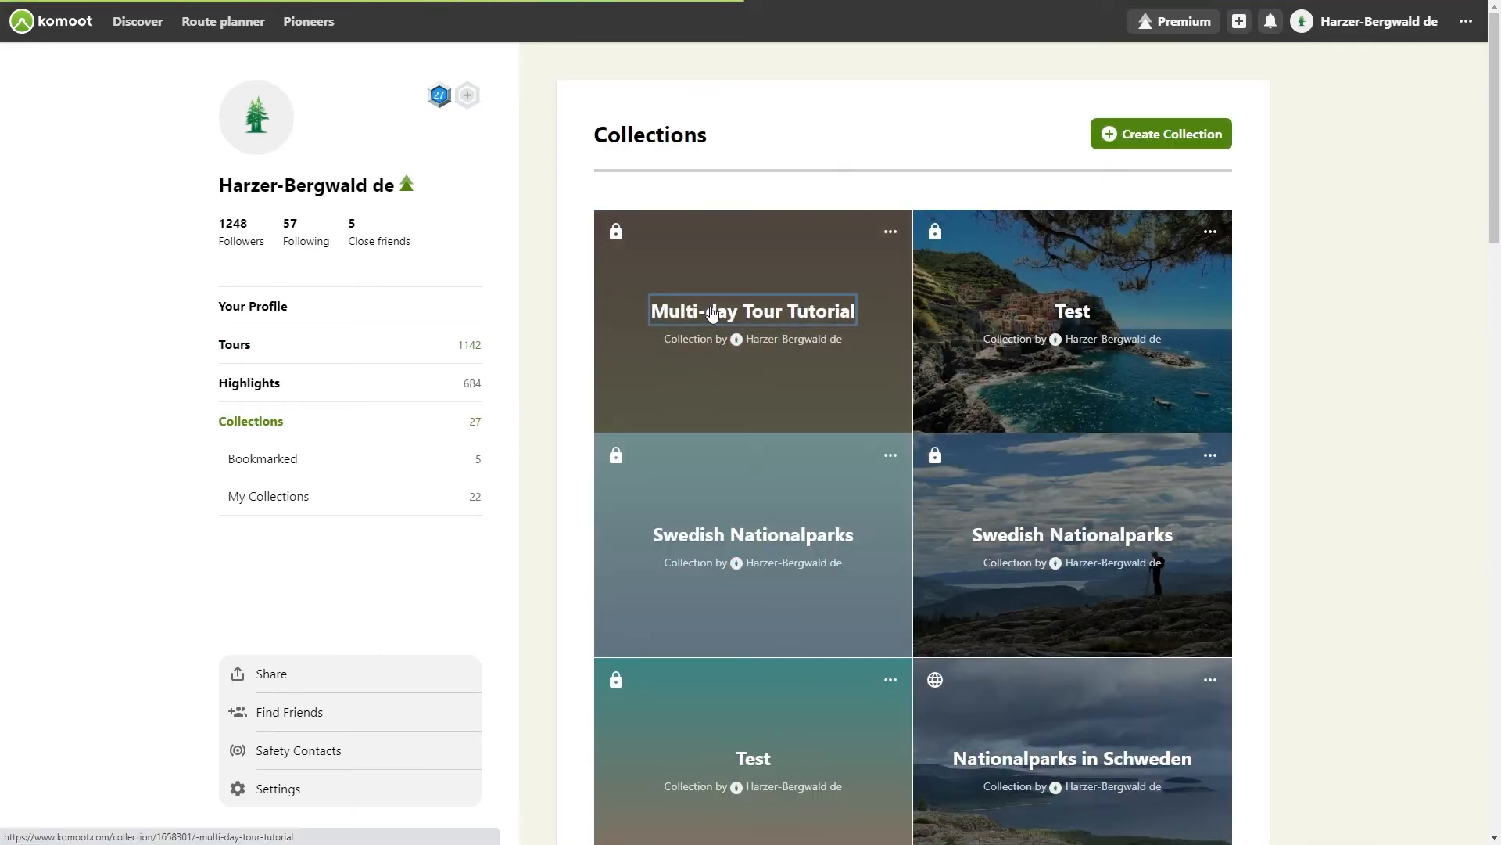
scroll(938, 337, "down", 15)
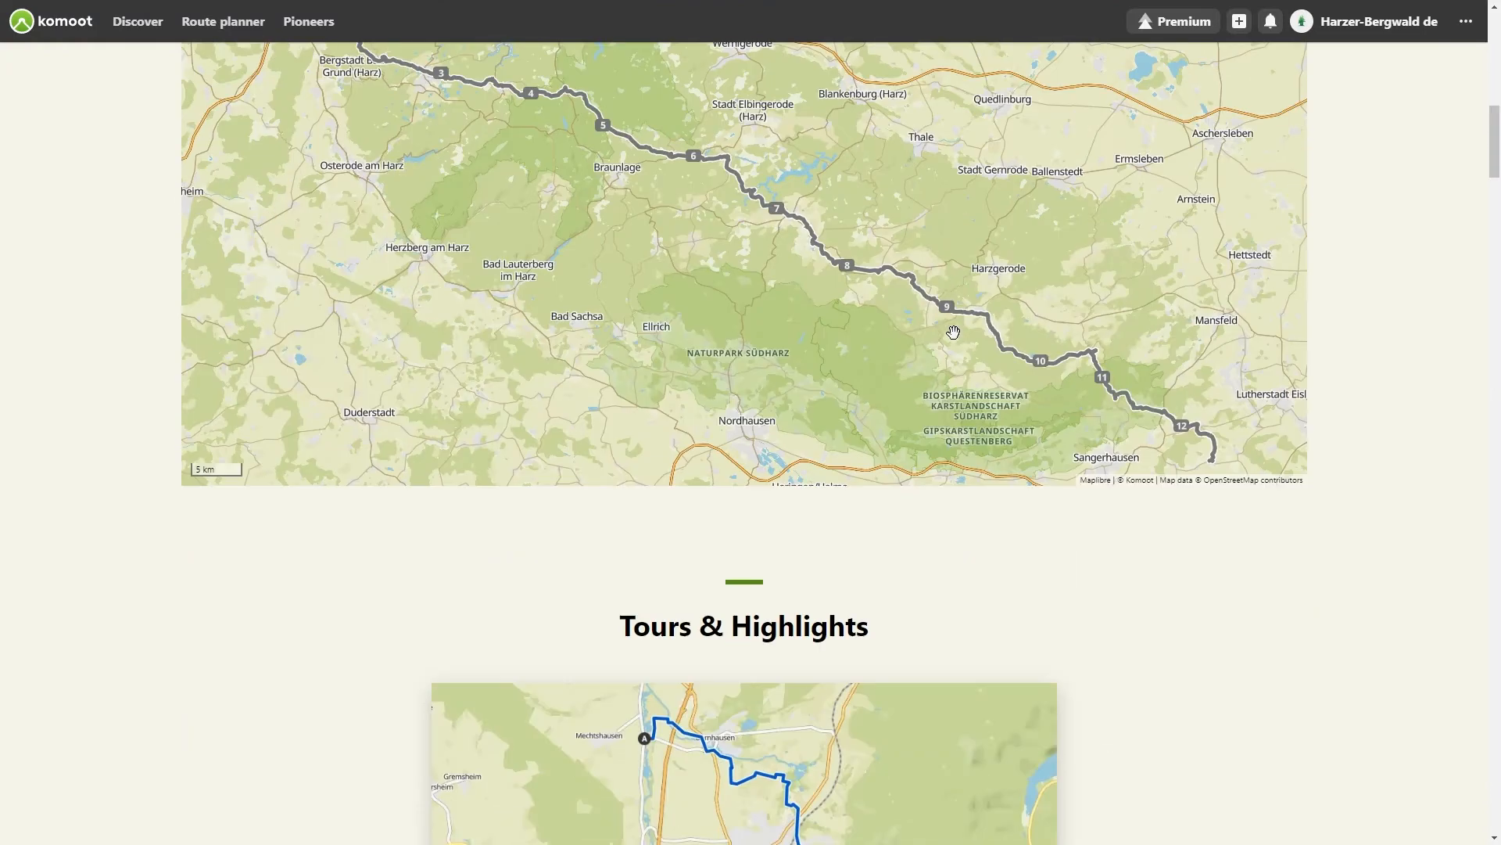
scroll(954, 333, "down", 13)
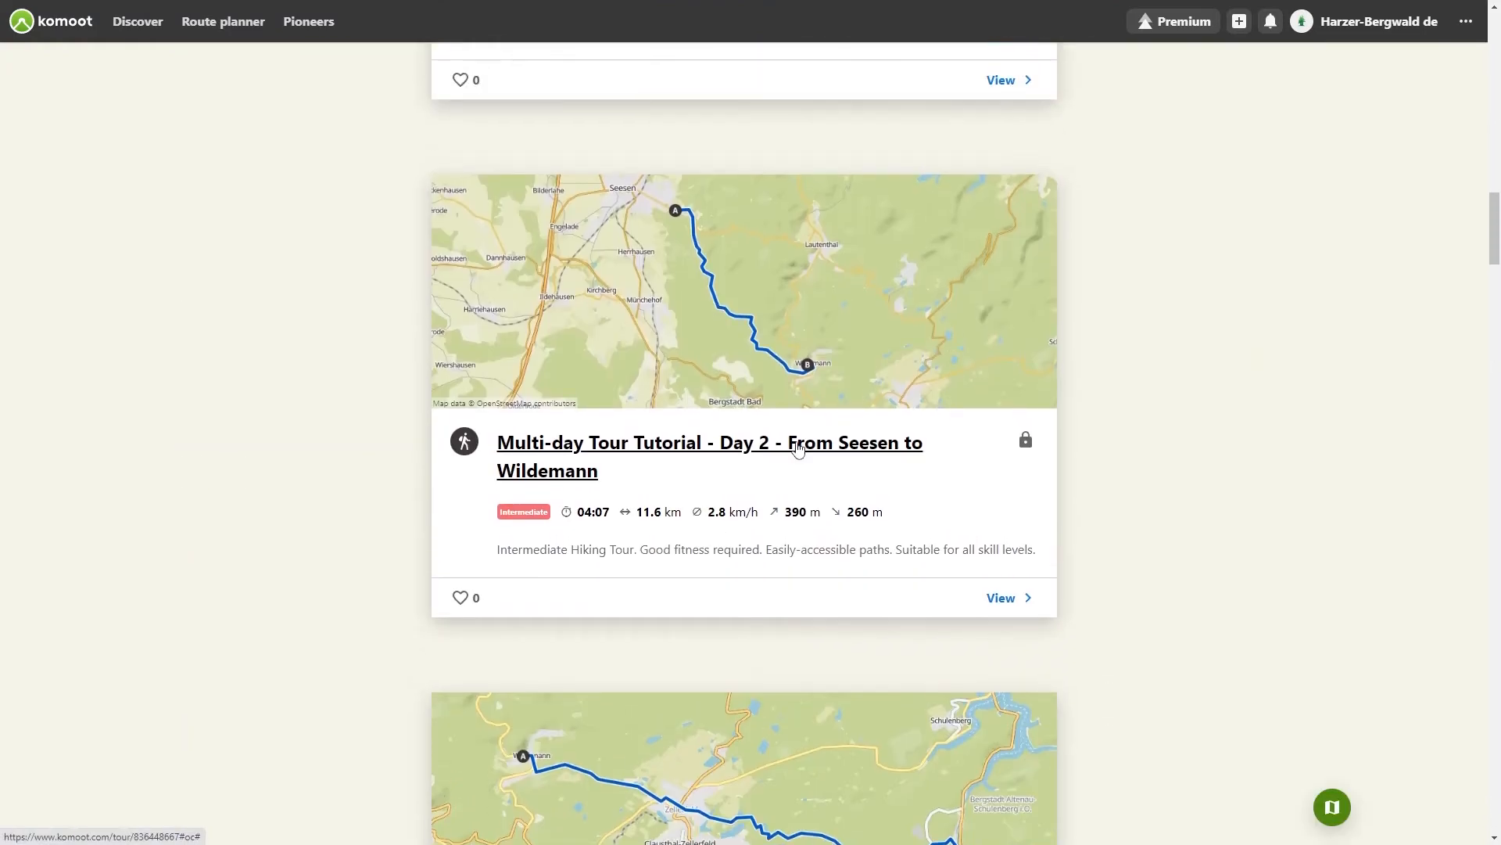
left_click(797, 448)
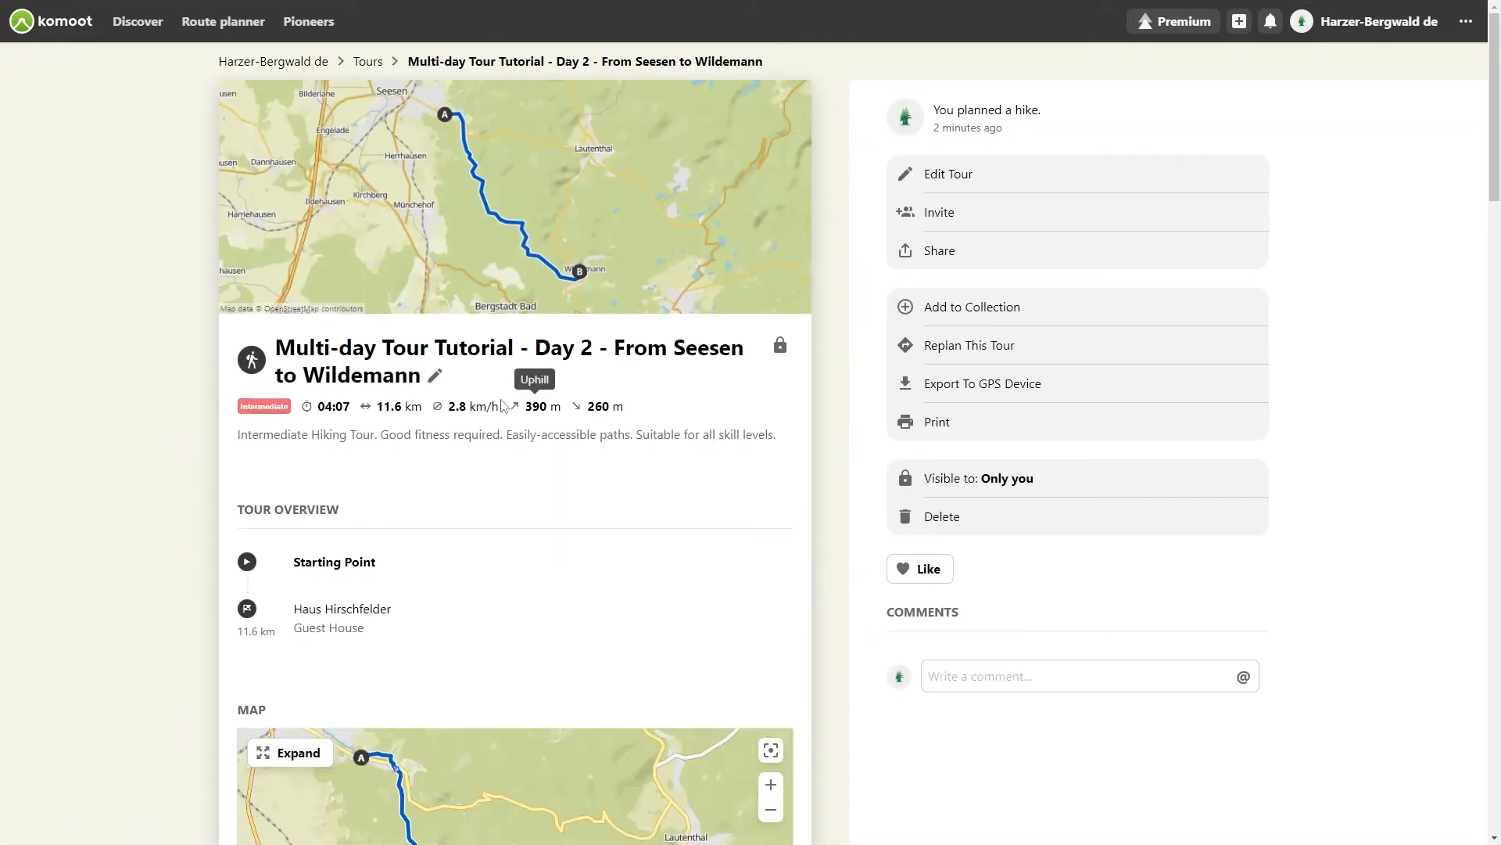
left_click(436, 376)
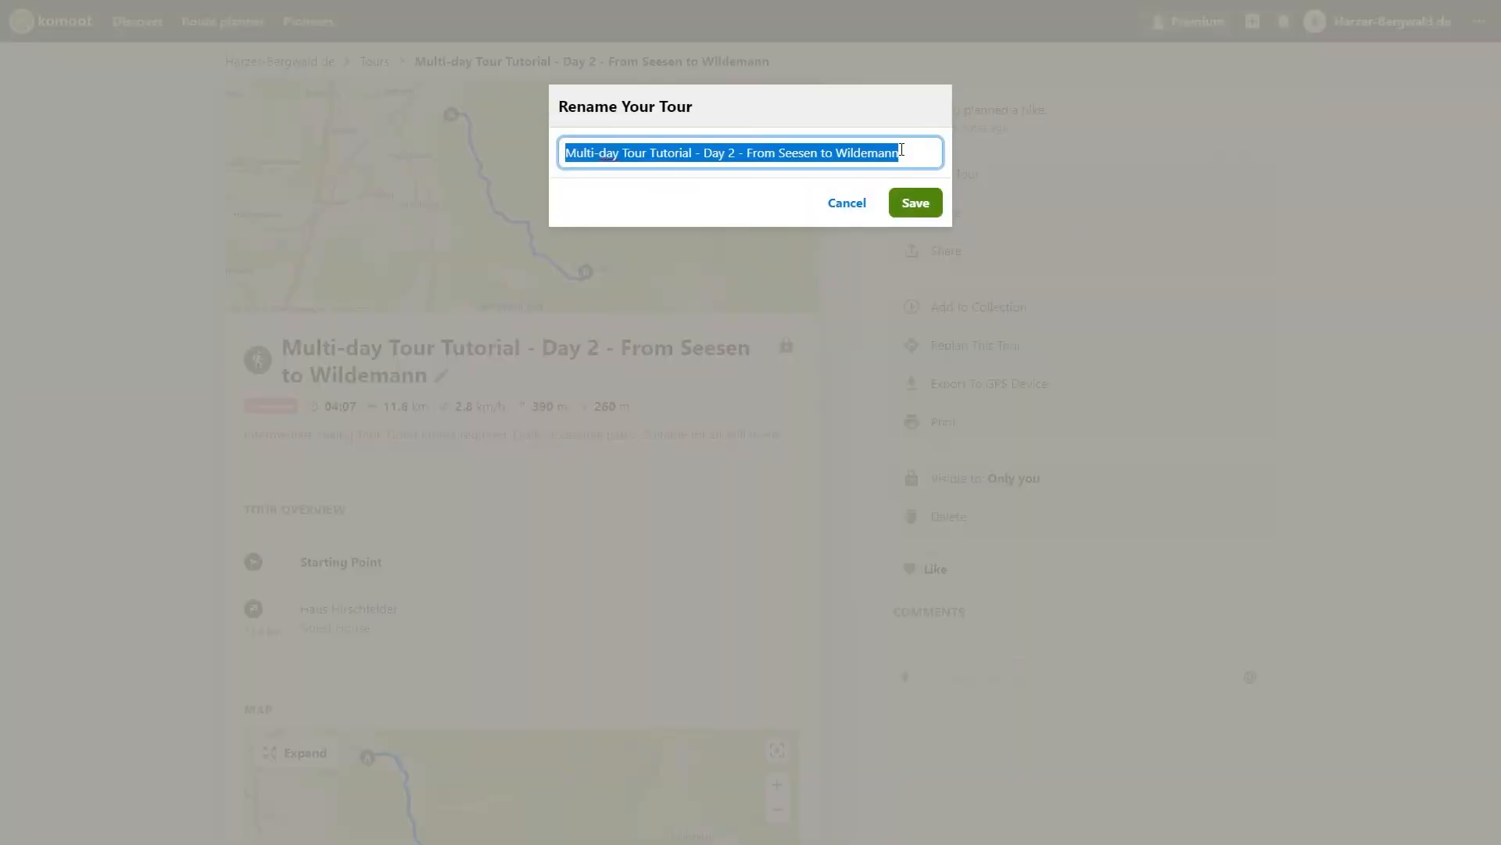
left_click(901, 149)
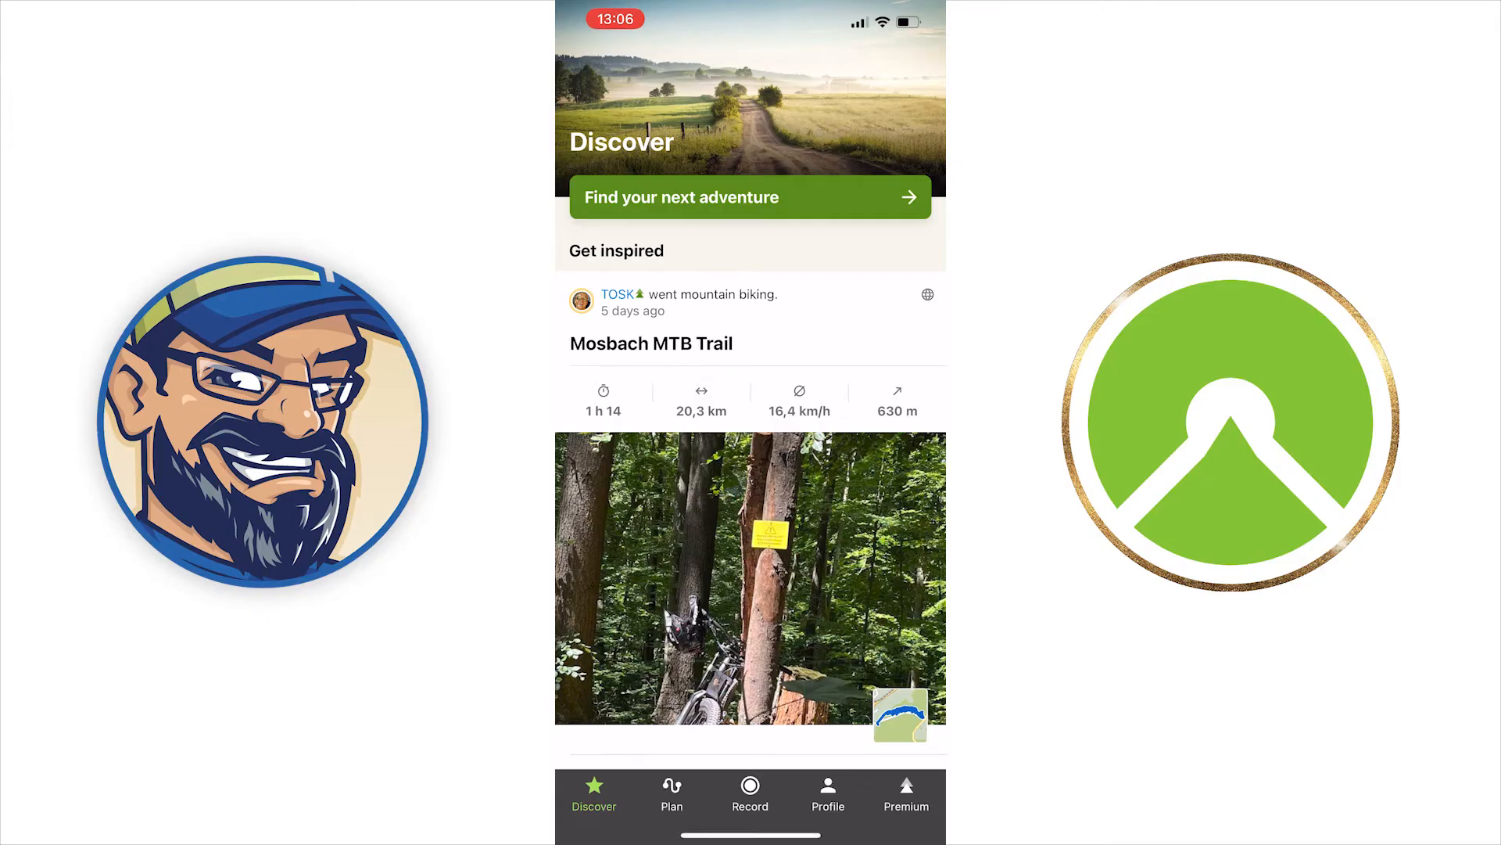
Step: In the komoot mobile app, open the Multi-day Tour Tutorial collection's Day 1 tour and store it for offline use
left_click(828, 794)
left_click(750, 570)
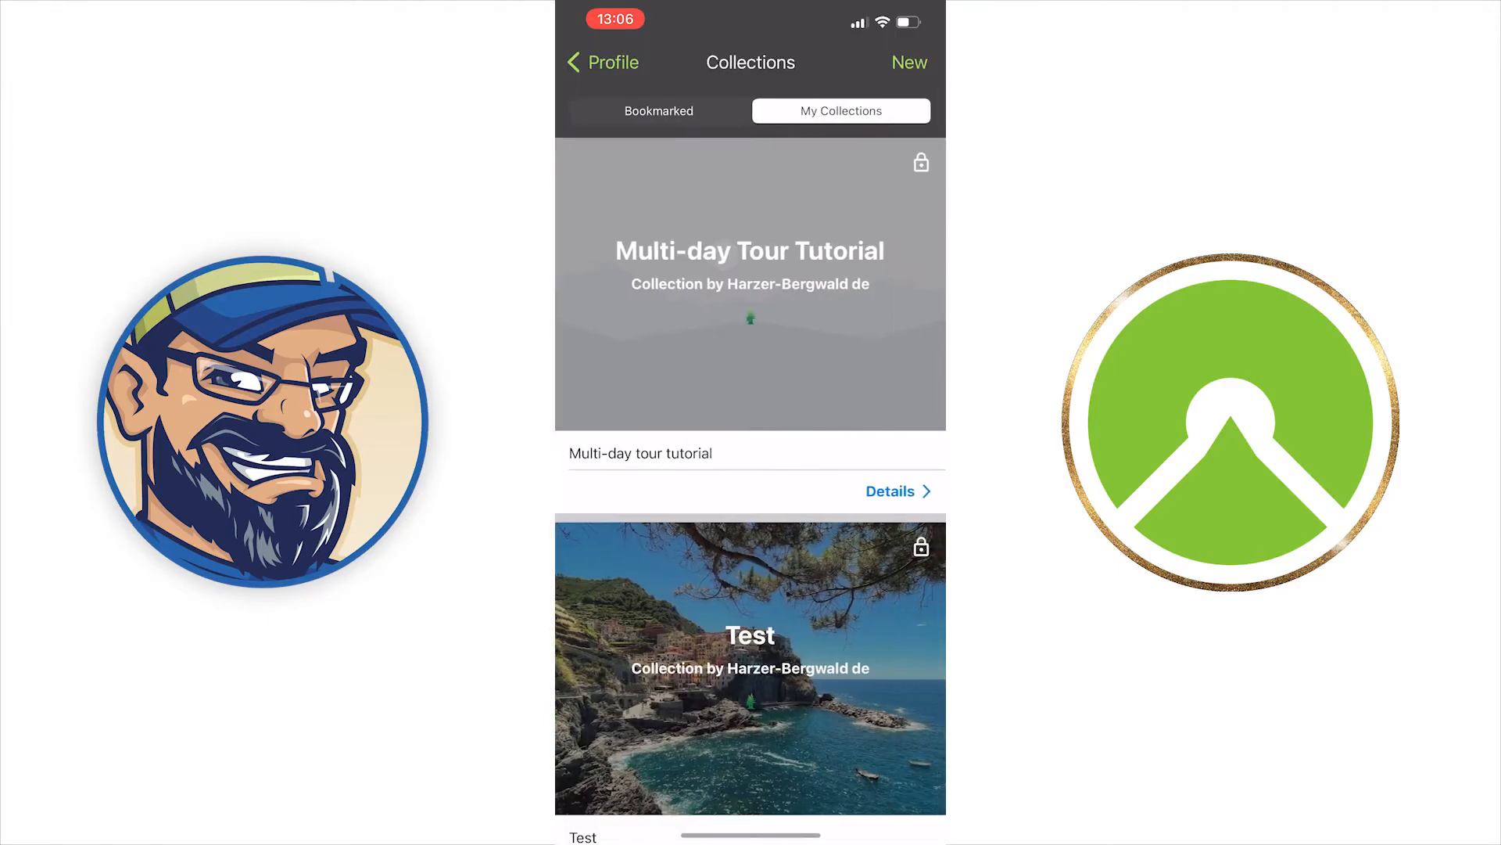
left_click(750, 282)
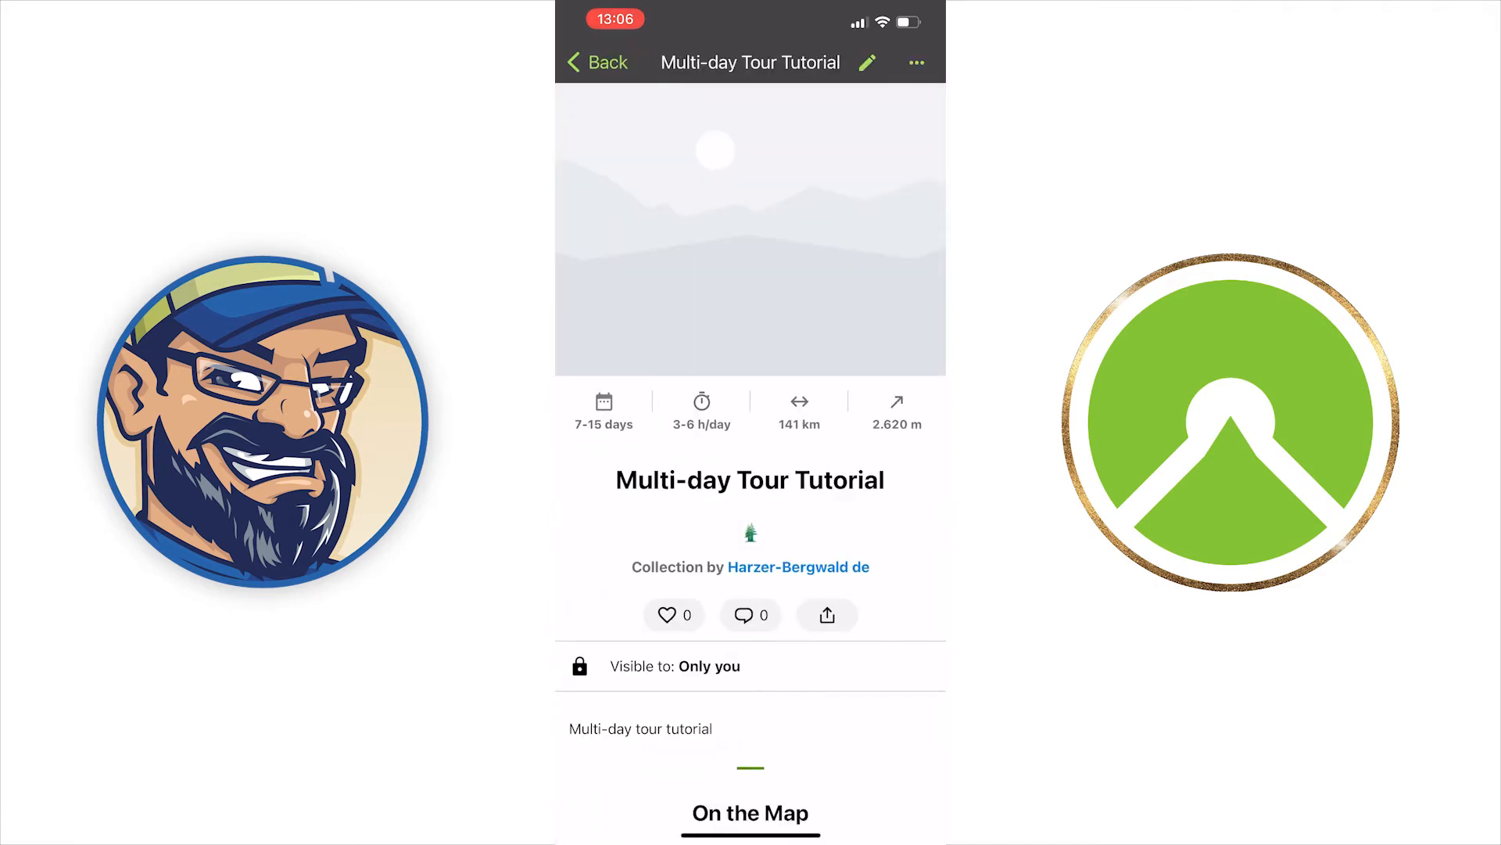
scroll(751, 462, "down", 10)
left_click(897, 521)
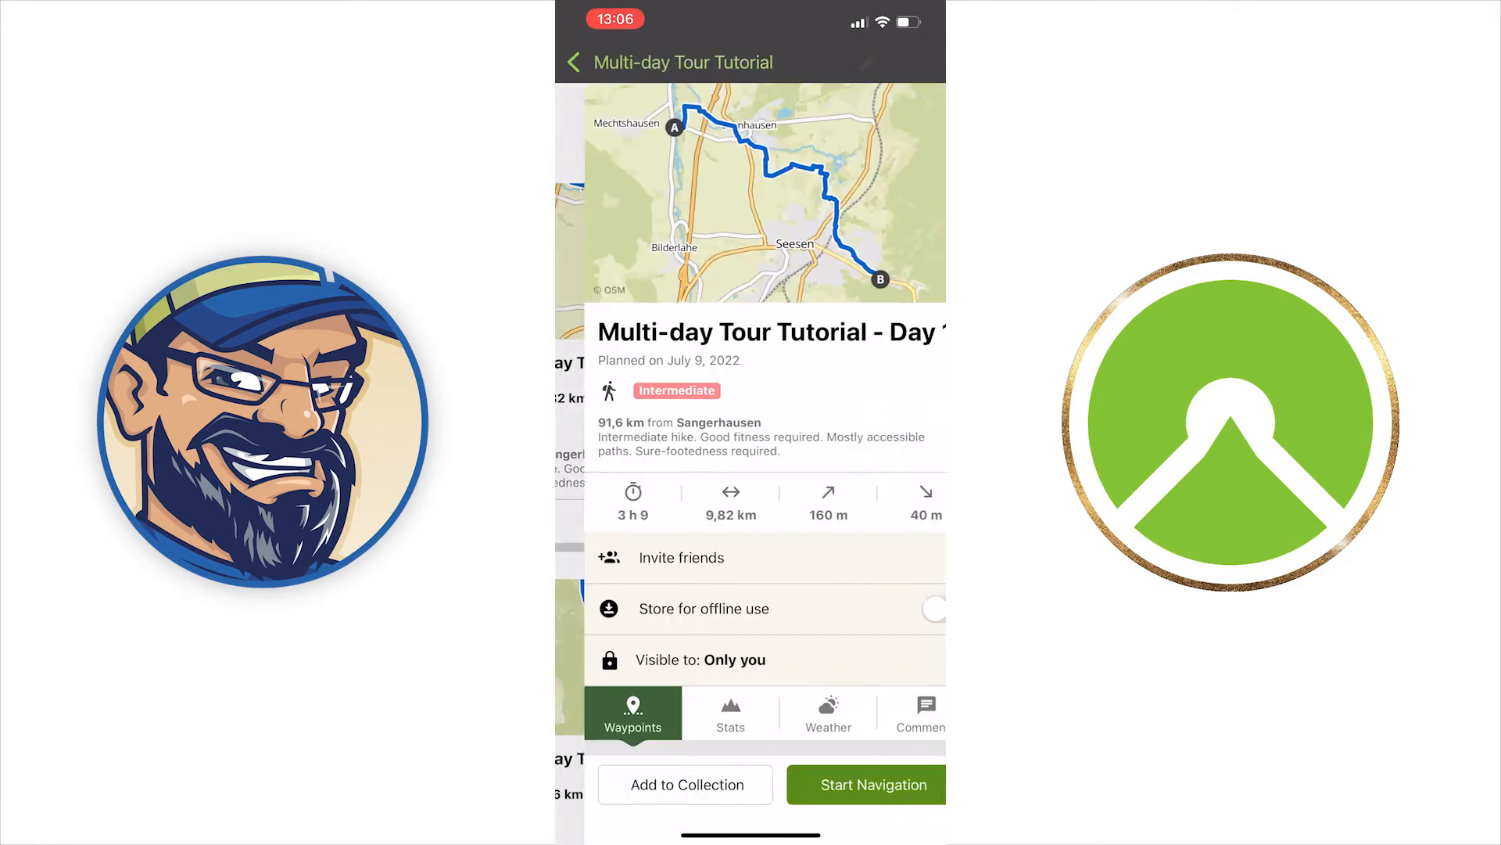
left_click(915, 608)
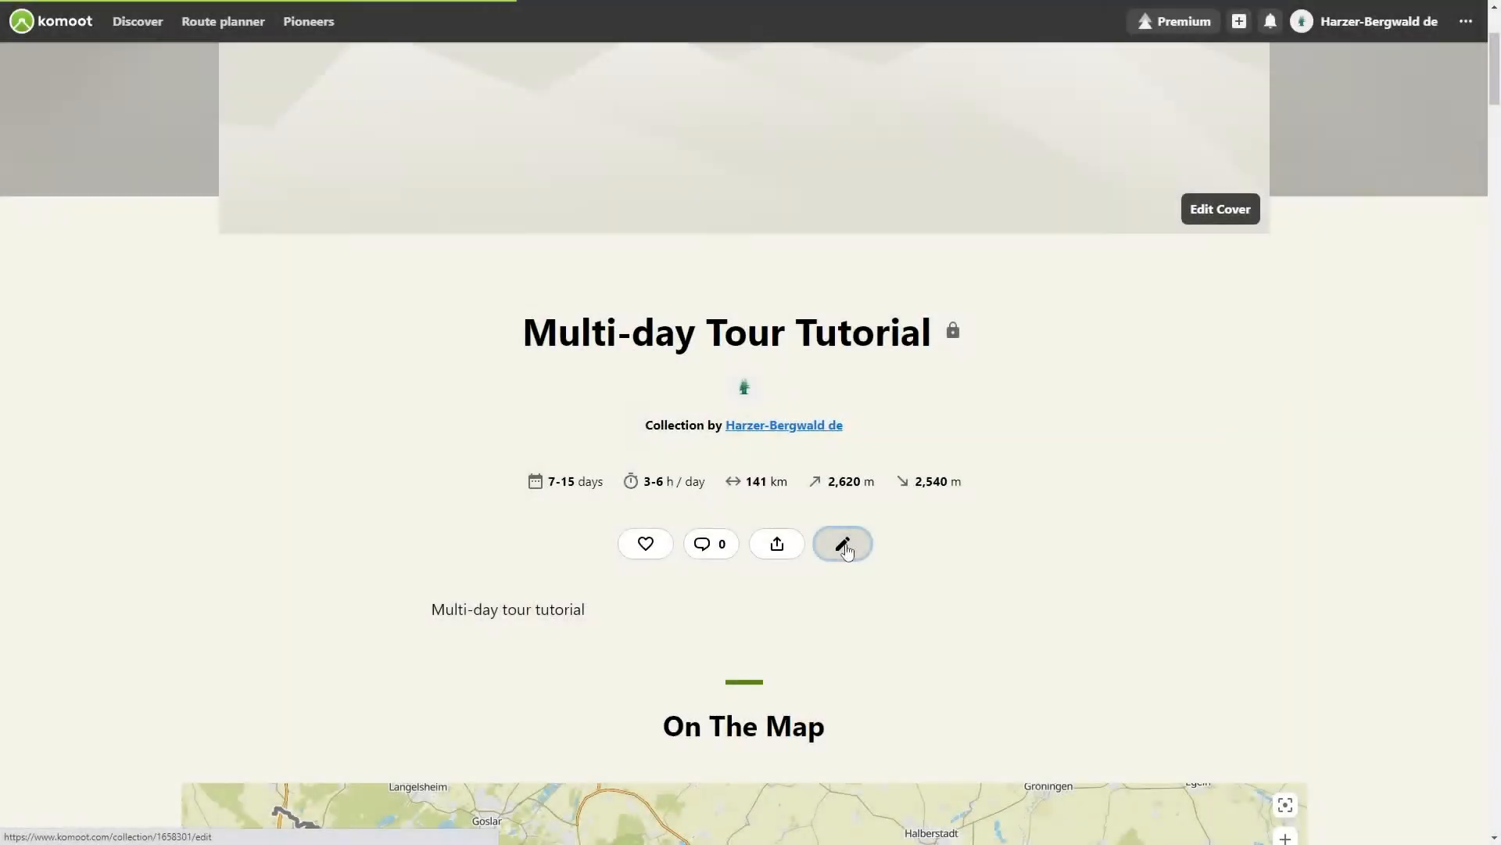
Step: Open the collection's visibility settings in the collection editor and close them without changes
left_click(843, 545)
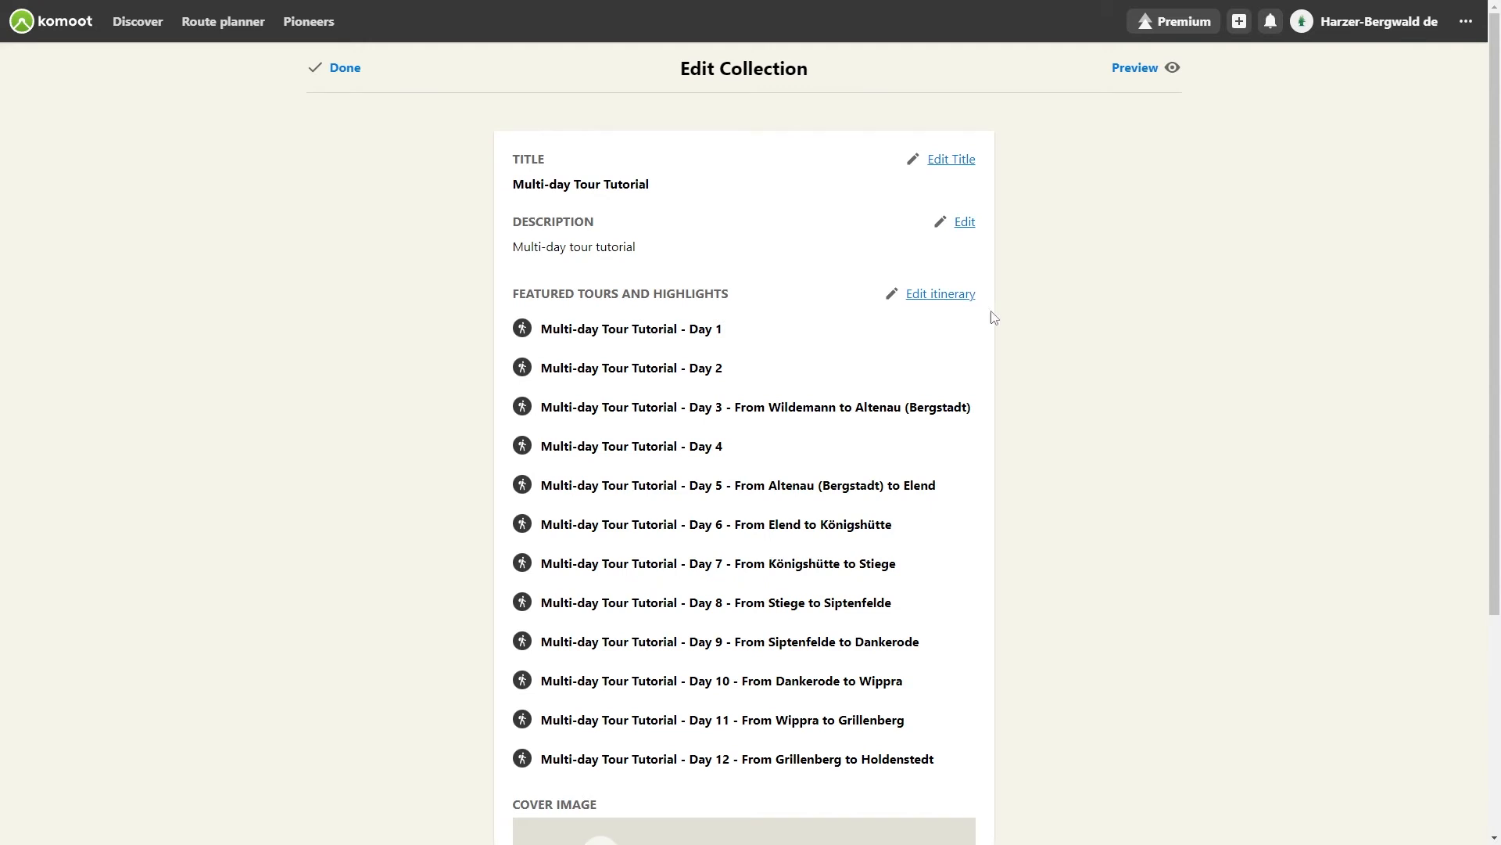
scroll(1483, 180, "down", 4)
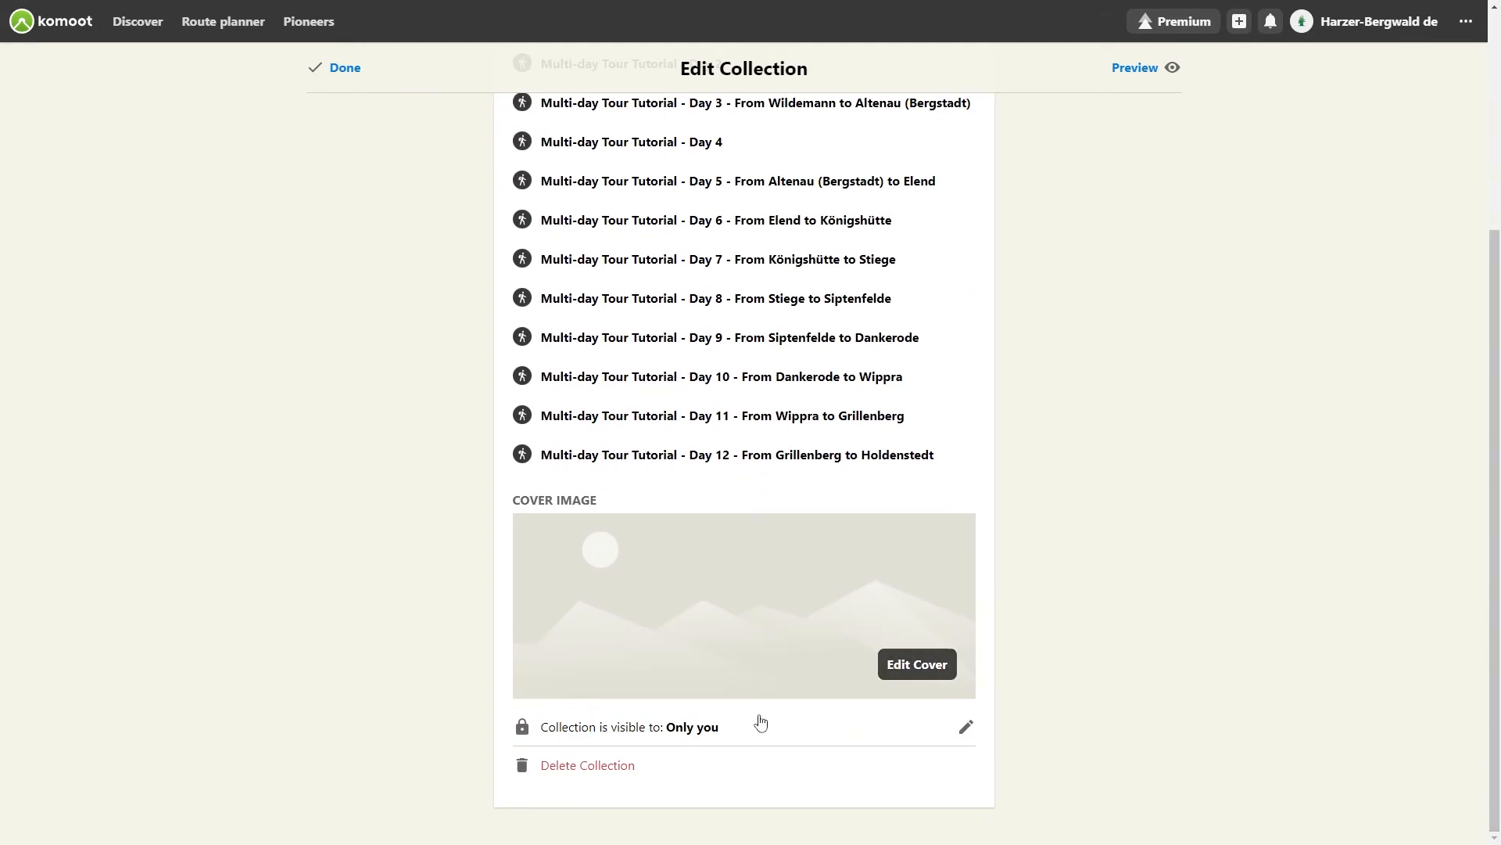
left_click(898, 737)
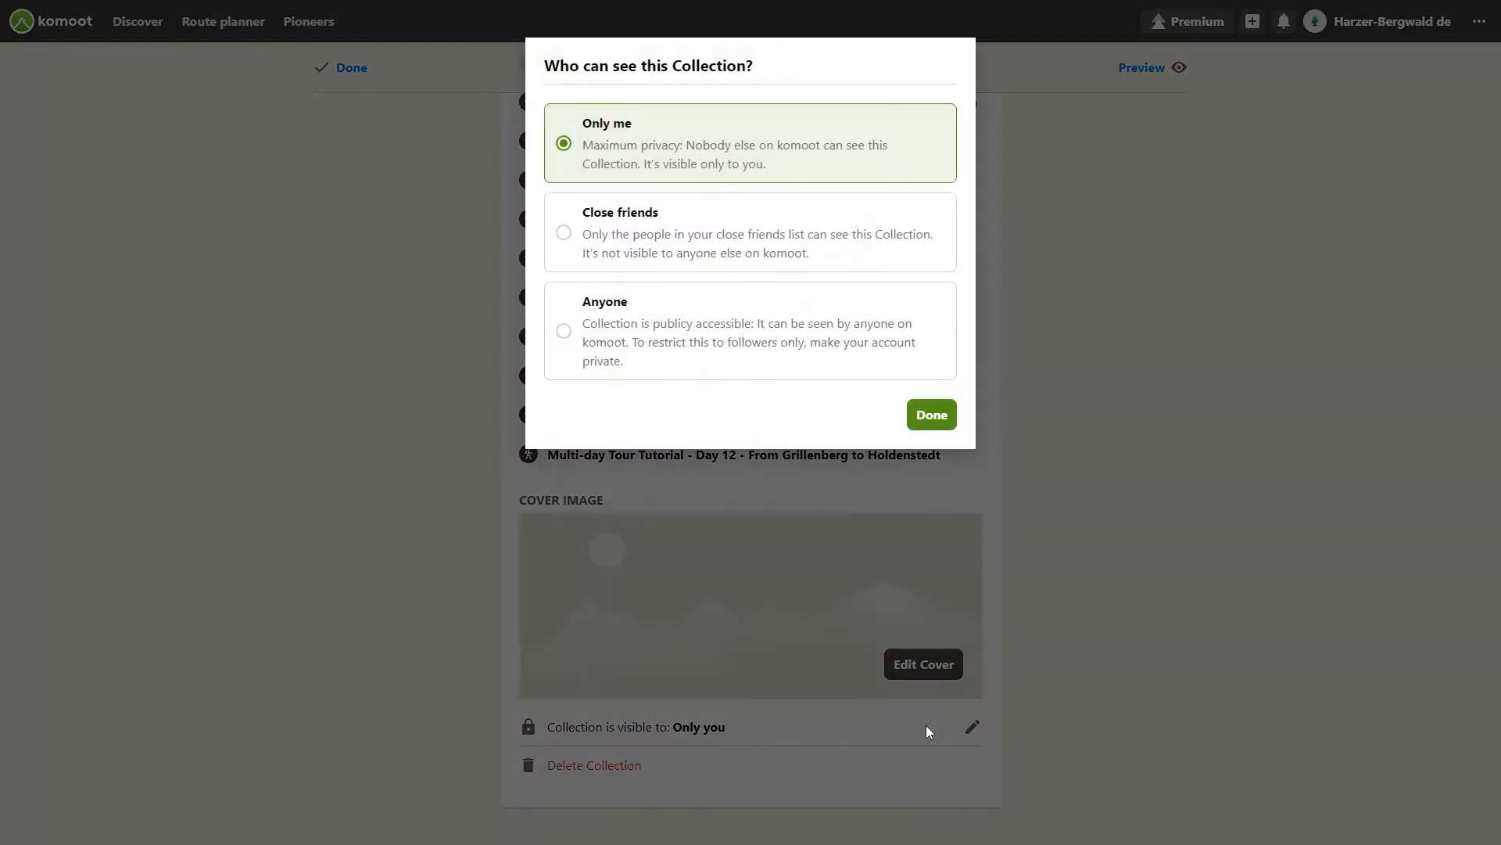
left_click(929, 414)
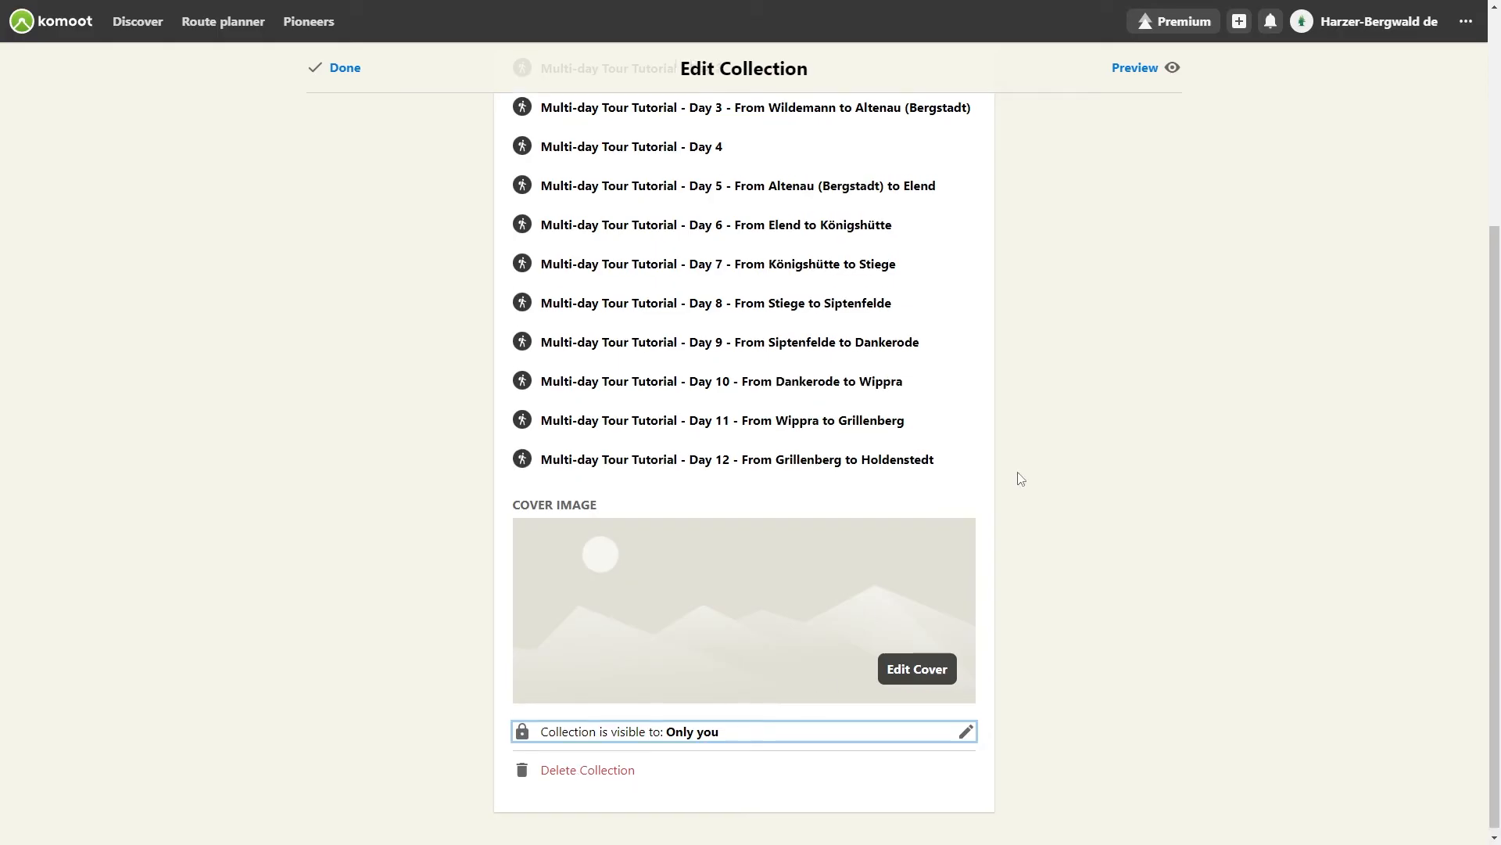
Step: Open the collection's itinerary editor and examine the stage adjustment options and Day 1's details
scroll(1015, 476, "up", 4)
left_click(932, 302)
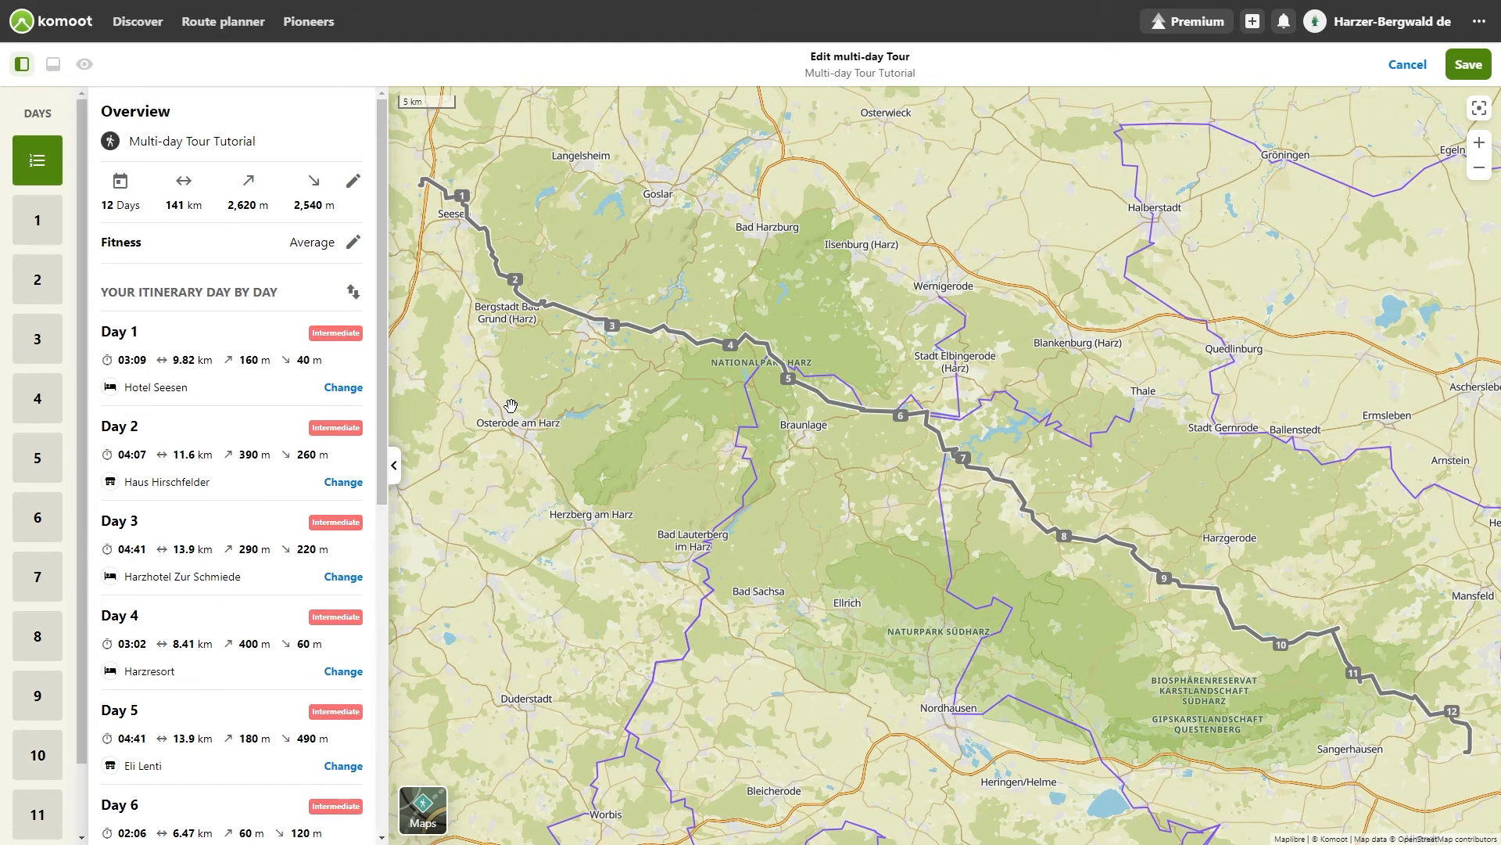
left_click(353, 182)
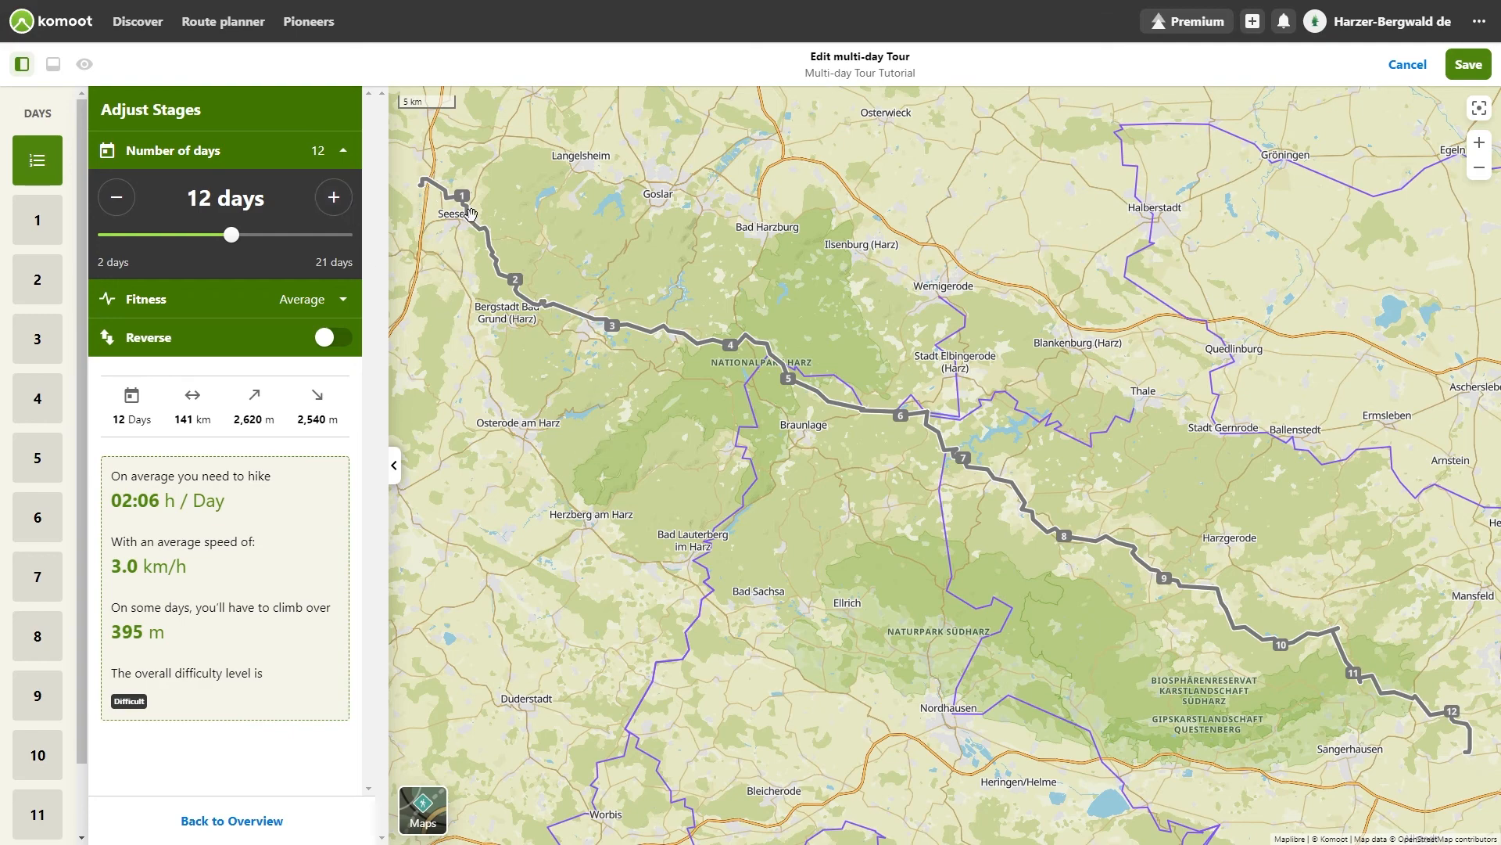
left_click(464, 208)
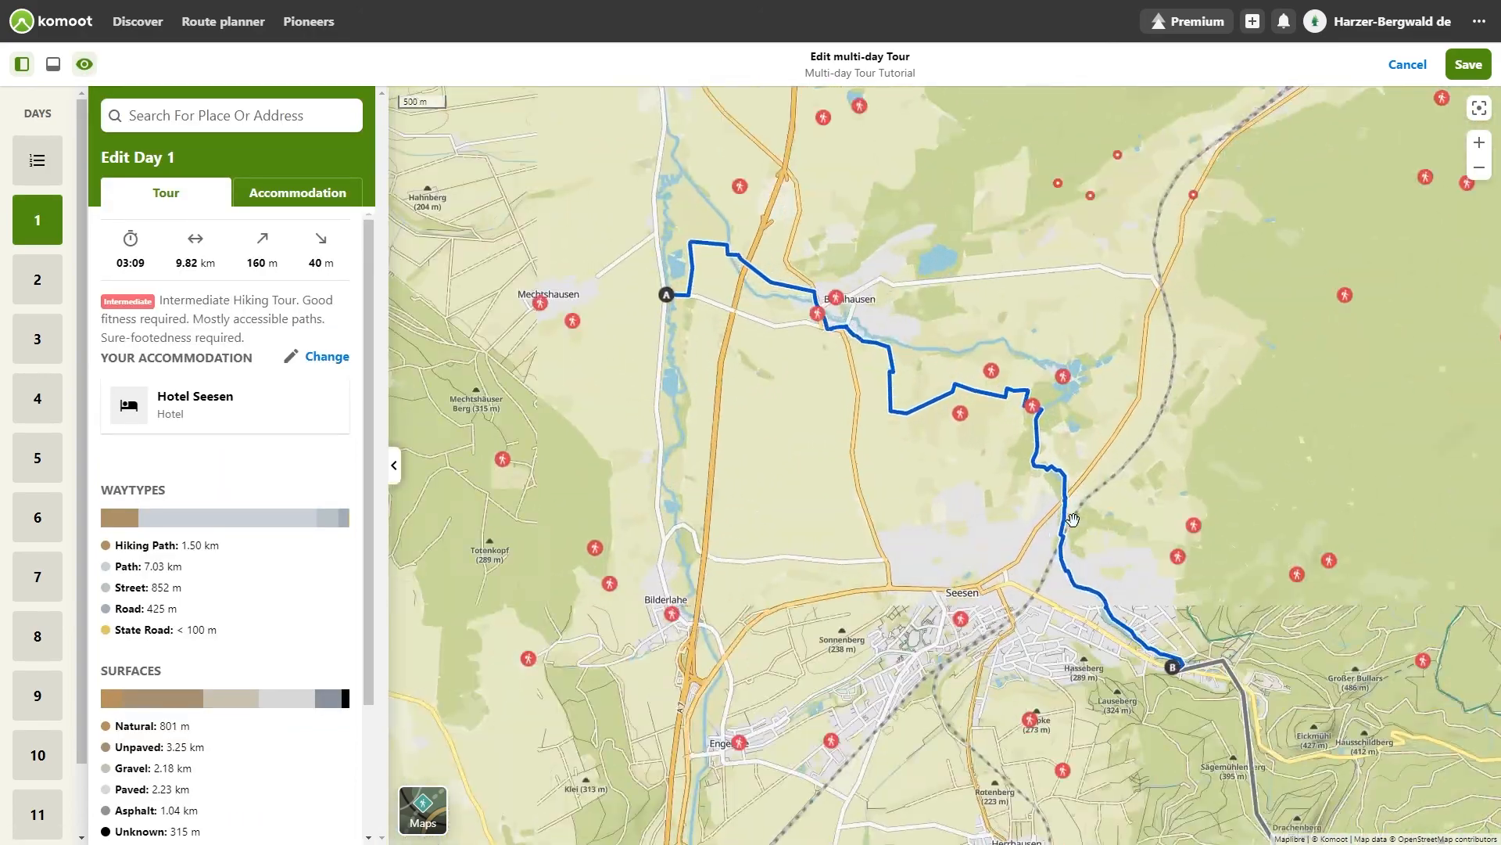
scroll(1267, 577, "up", 3)
left_click_drag(1279, 580, 834, 135)
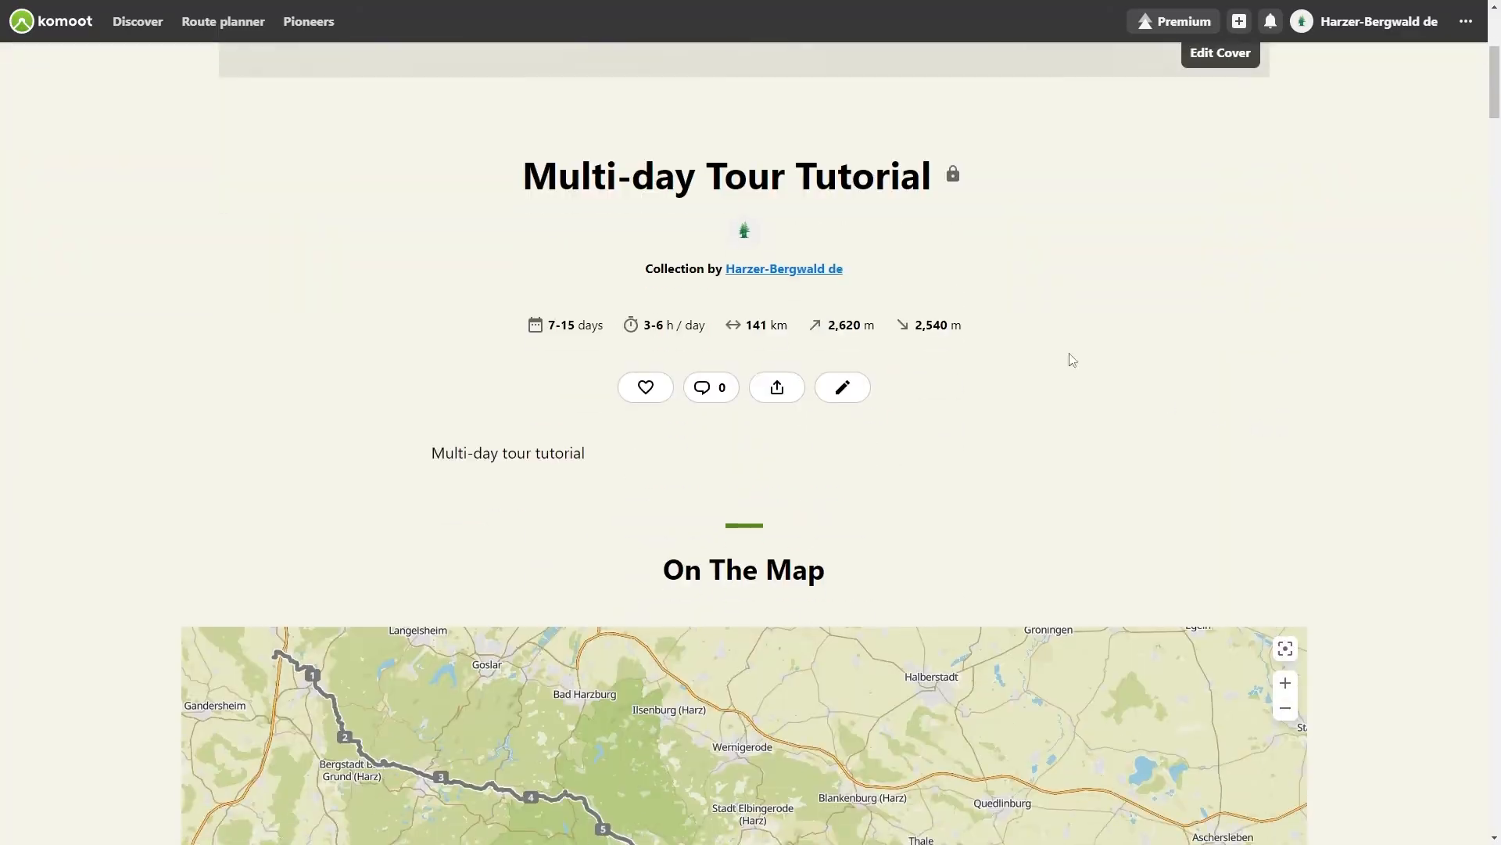
Step: Delete the Multi-day Tour Tutorial collection together with all tours included in it
left_click(849, 391)
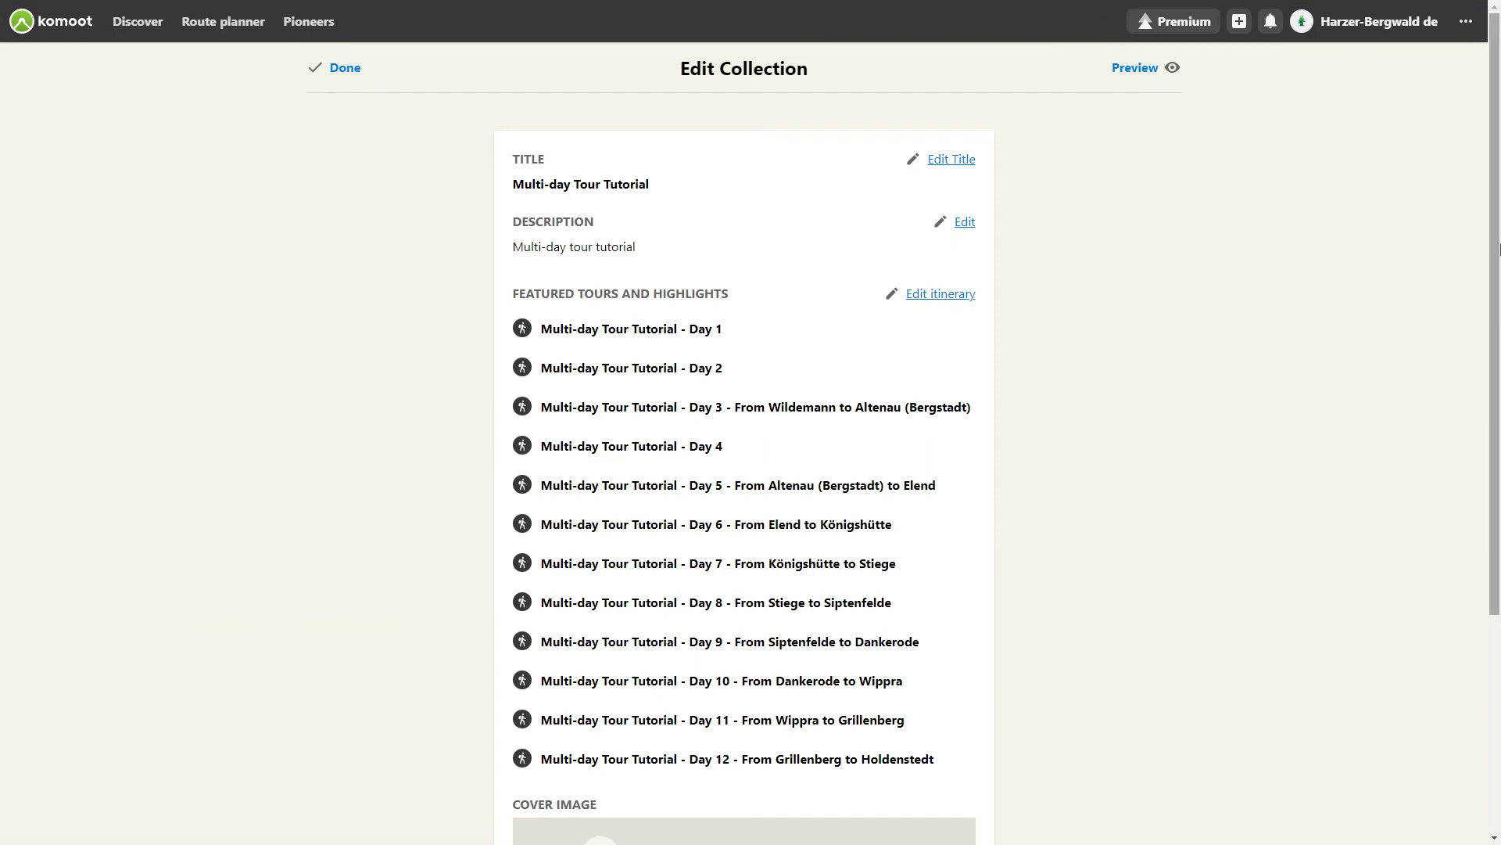
scroll(779, 669, "down", 4)
left_click(603, 766)
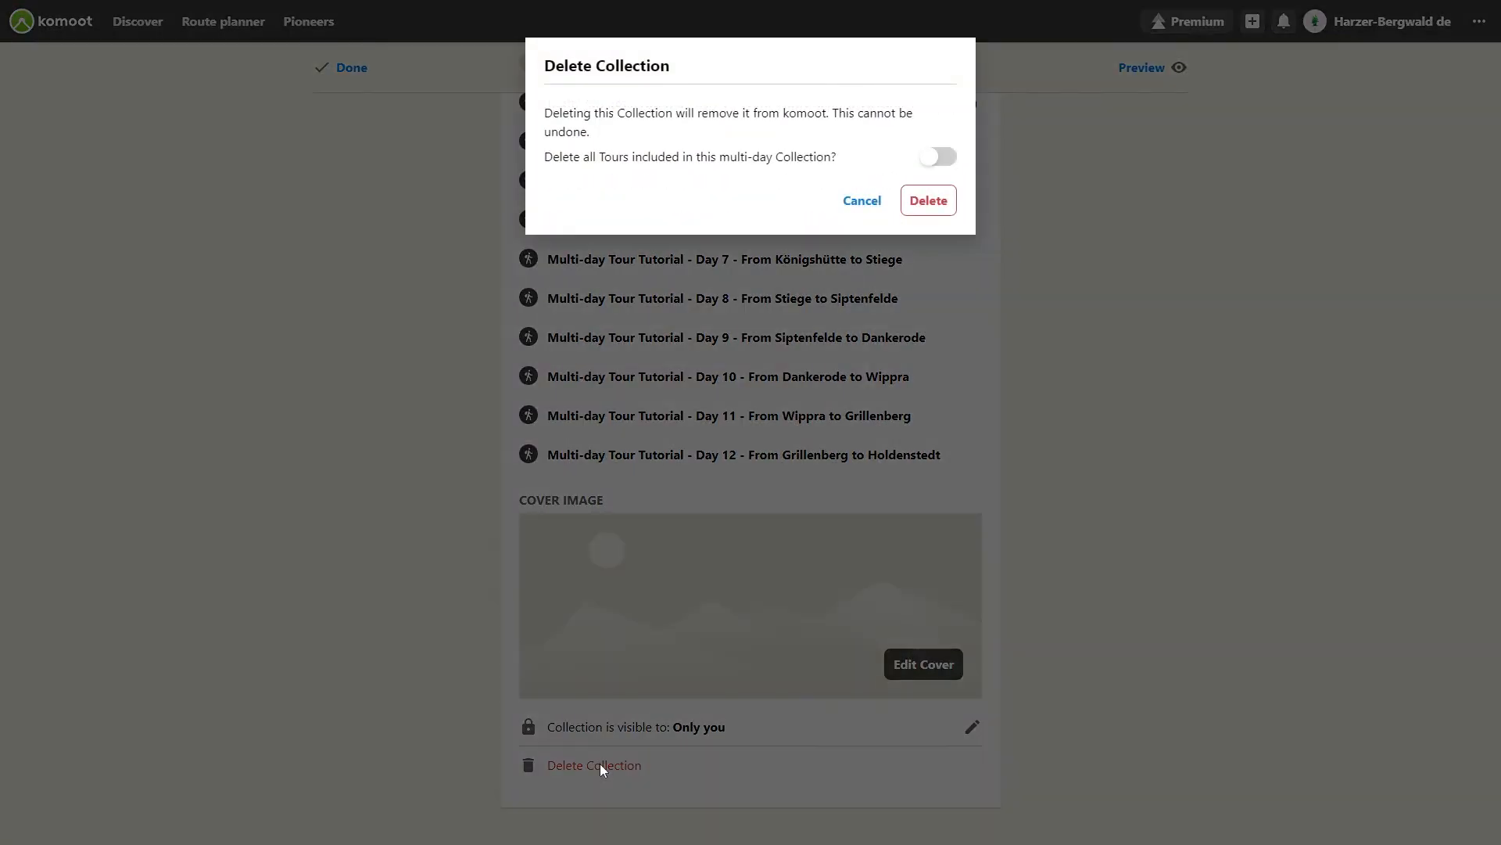
left_click(950, 157)
left_click(927, 201)
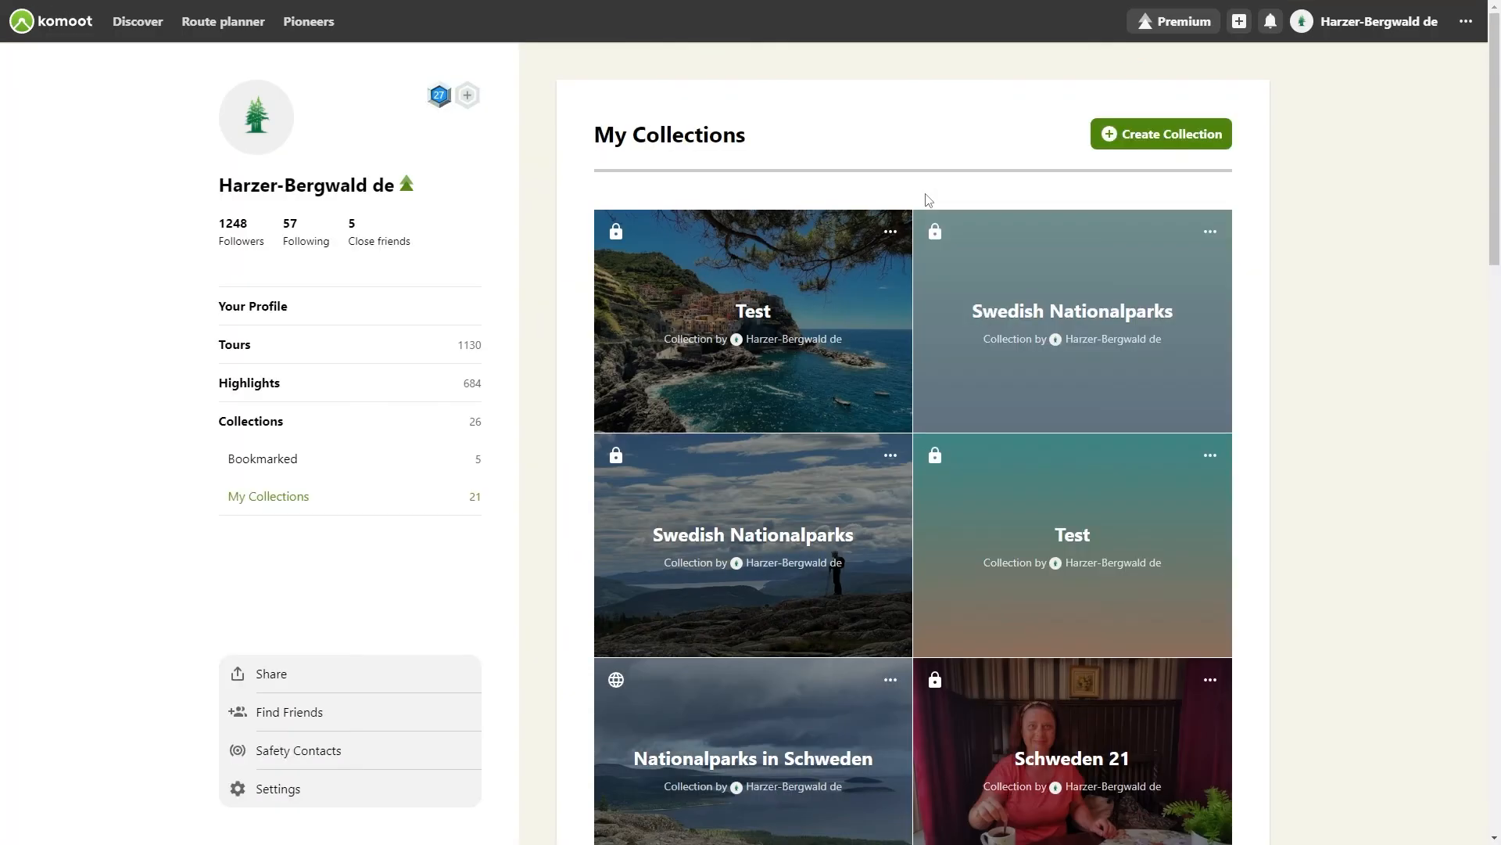
Step: Open the From Mechtshausen to Liedersdorf tour and start planning a day-by-day itinerary for it
left_click(238, 352)
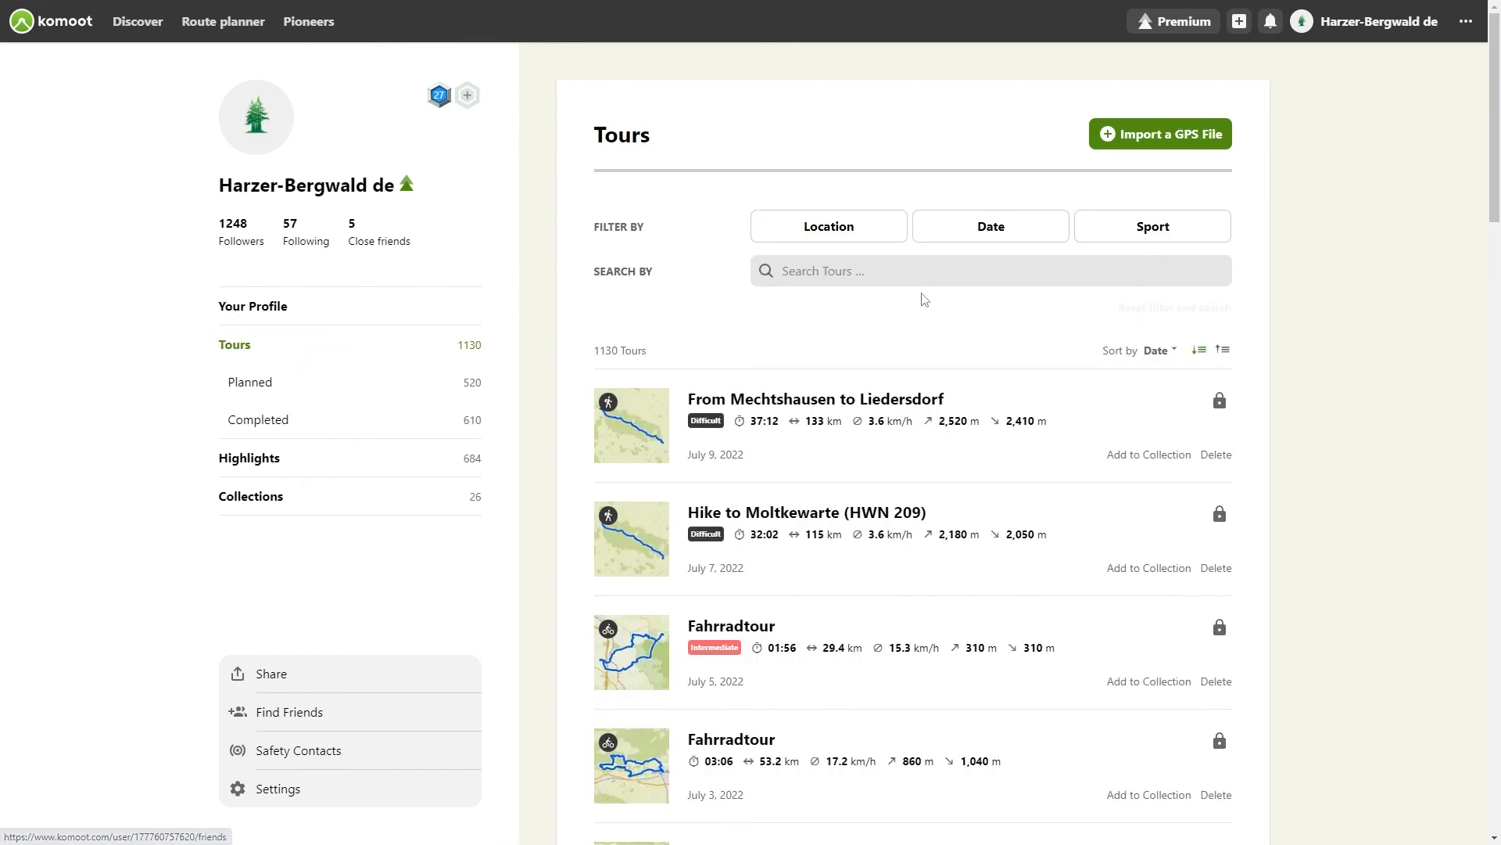
left_click(811, 400)
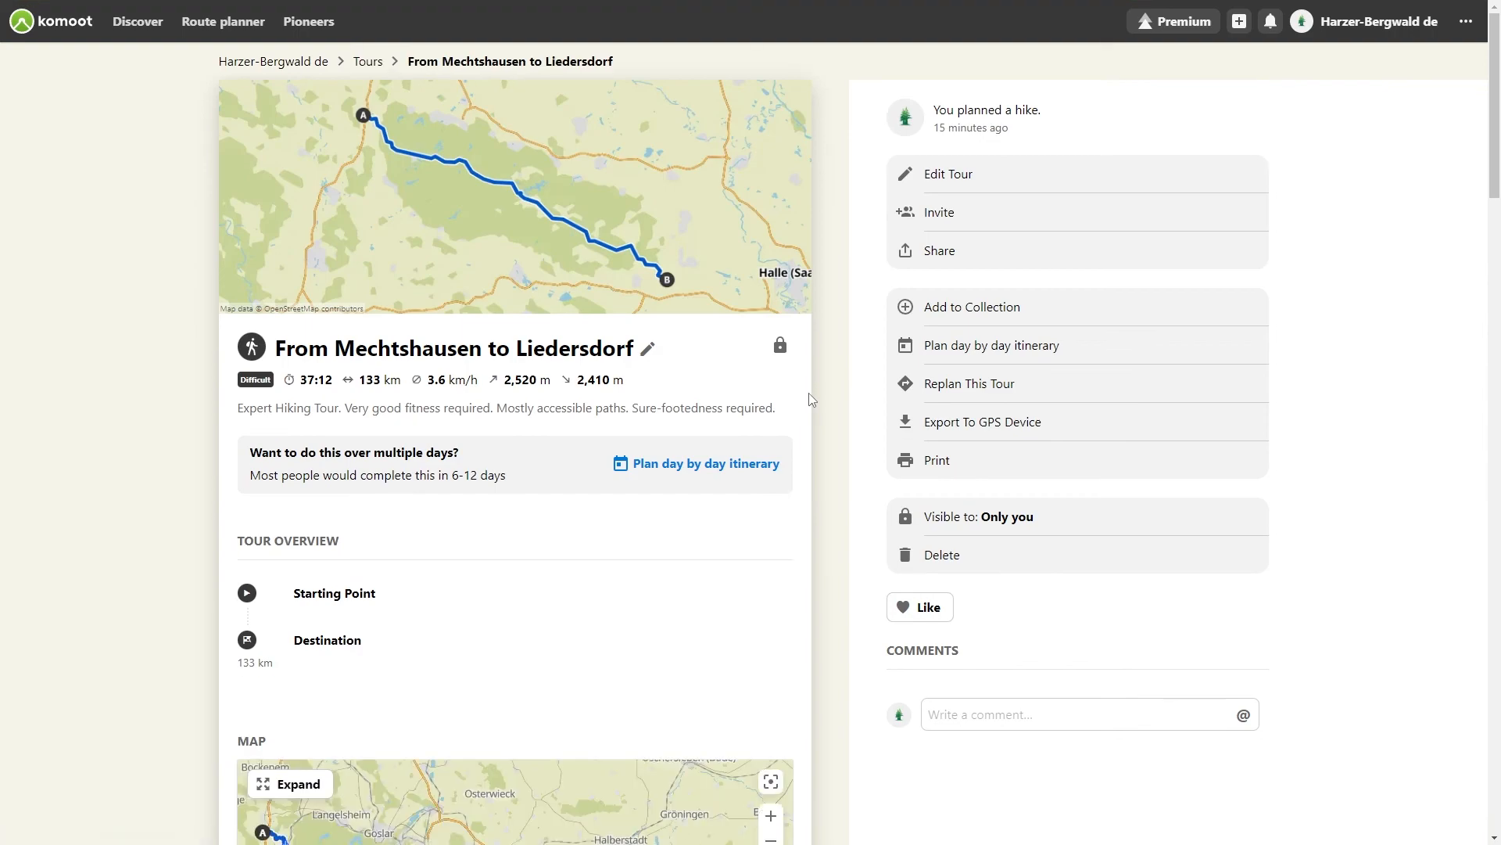
left_click(961, 349)
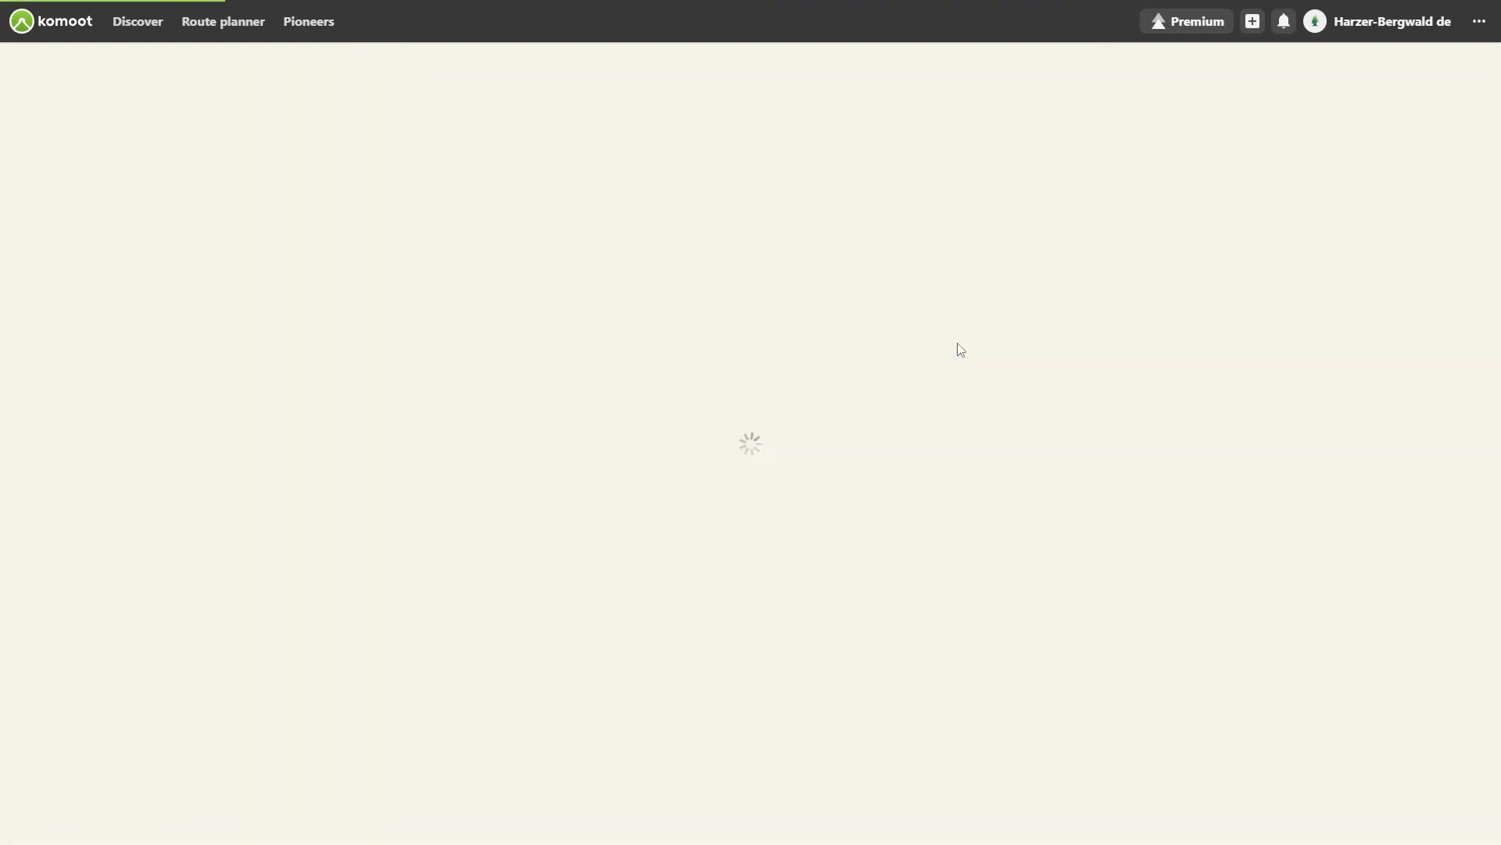